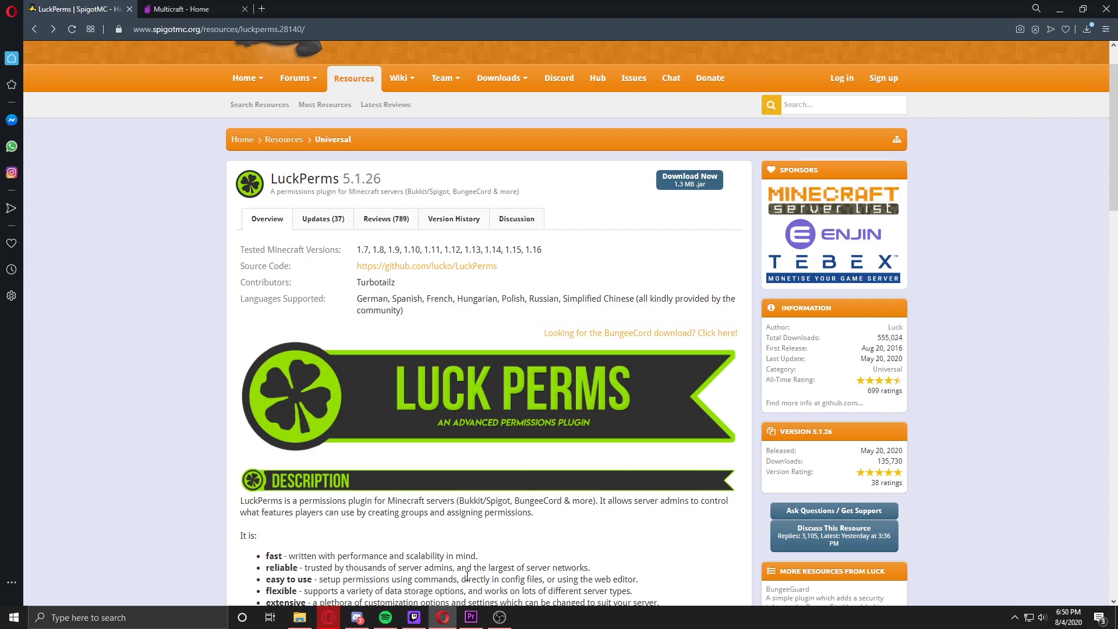
Step: Save the LuckPerms-Bukkit-5.1.26 jar from SpigotMC and switch to the ElixirNode panel
scroll(485, 512, down, 4)
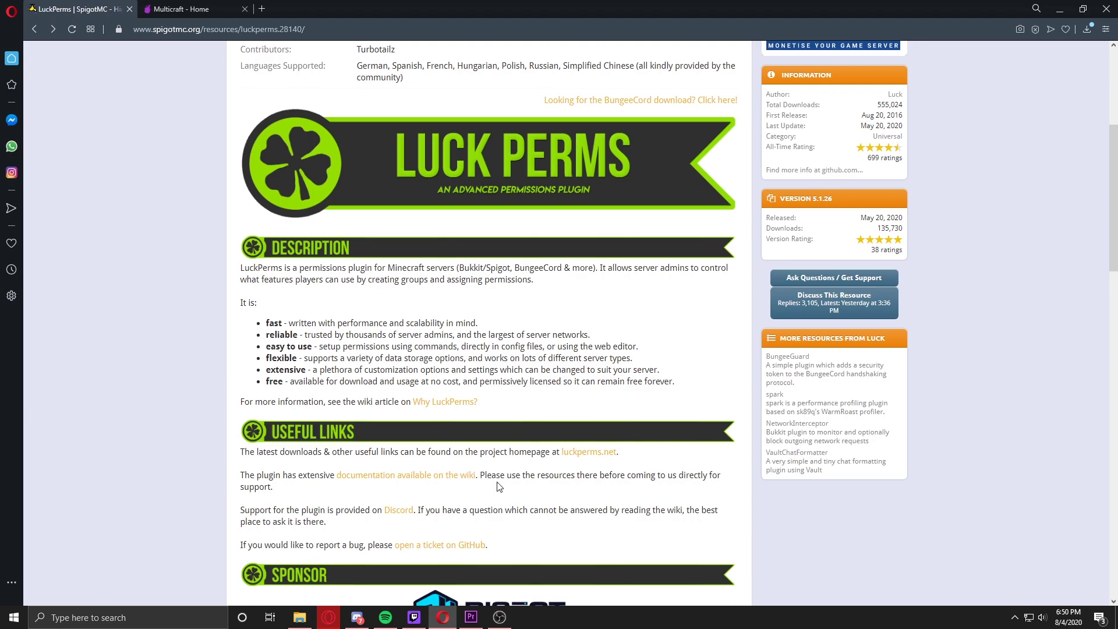
scroll(499, 487, down, 6)
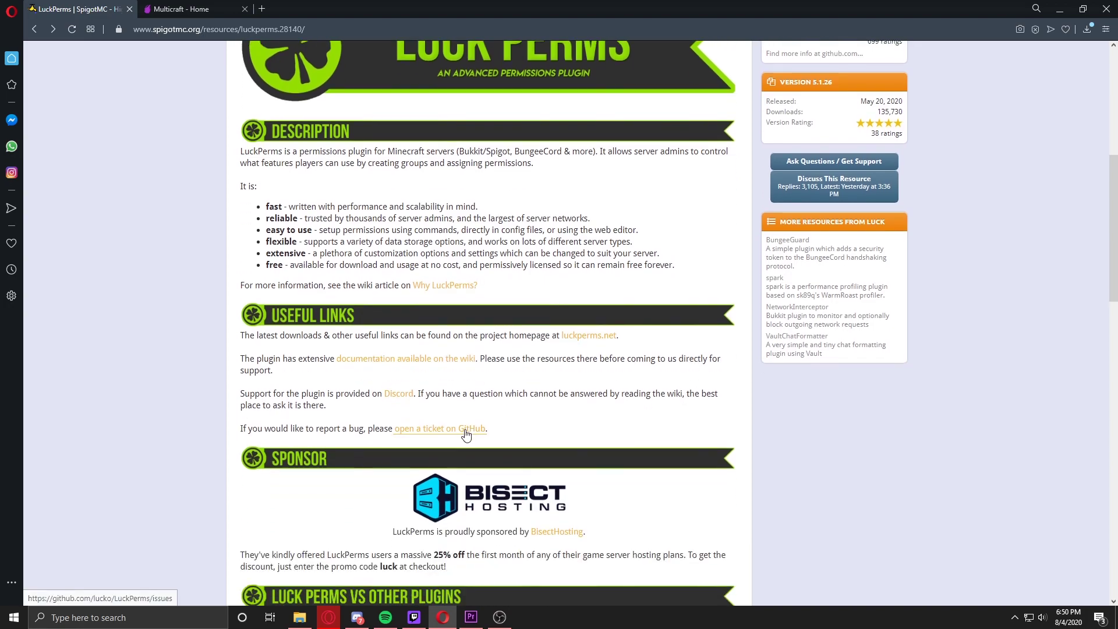
scroll(463, 437, down, 2)
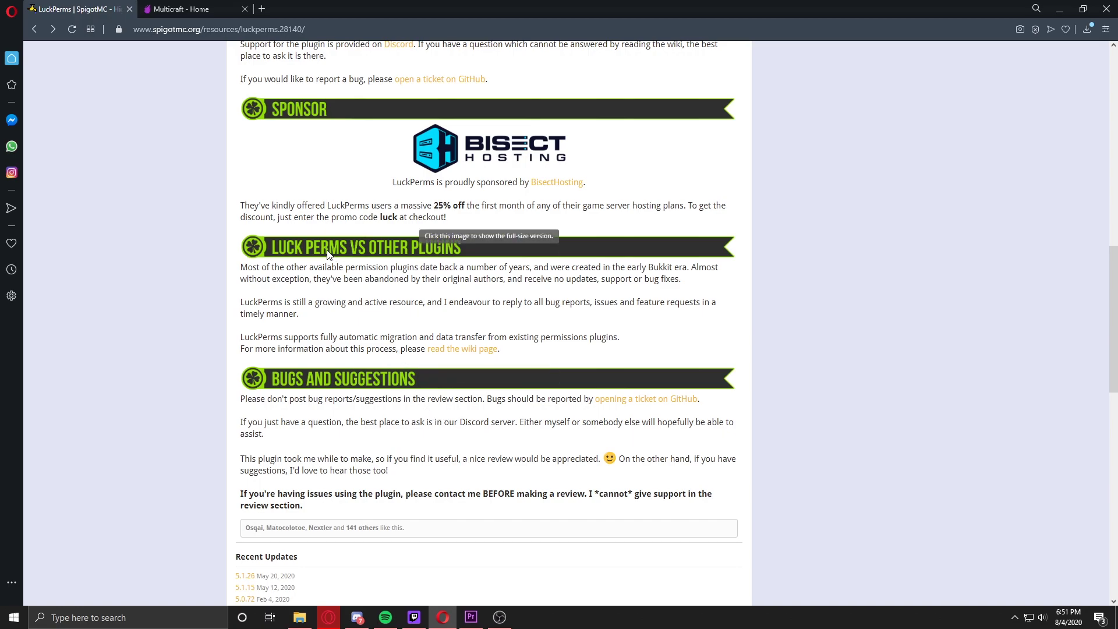
scroll(327, 246, up, 2)
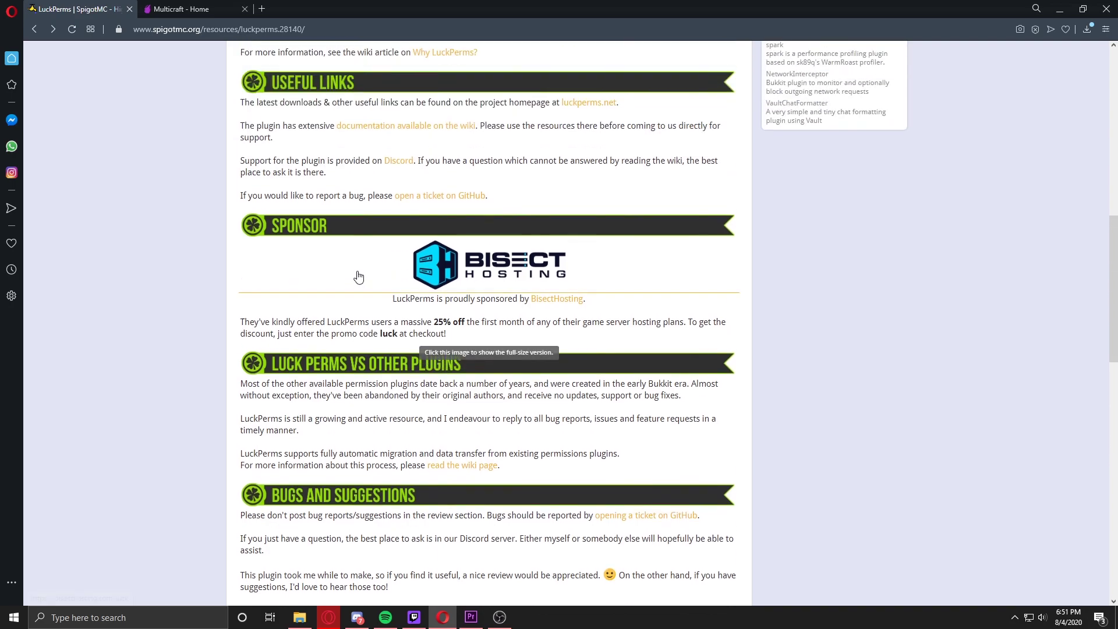
scroll(415, 364, up, 2)
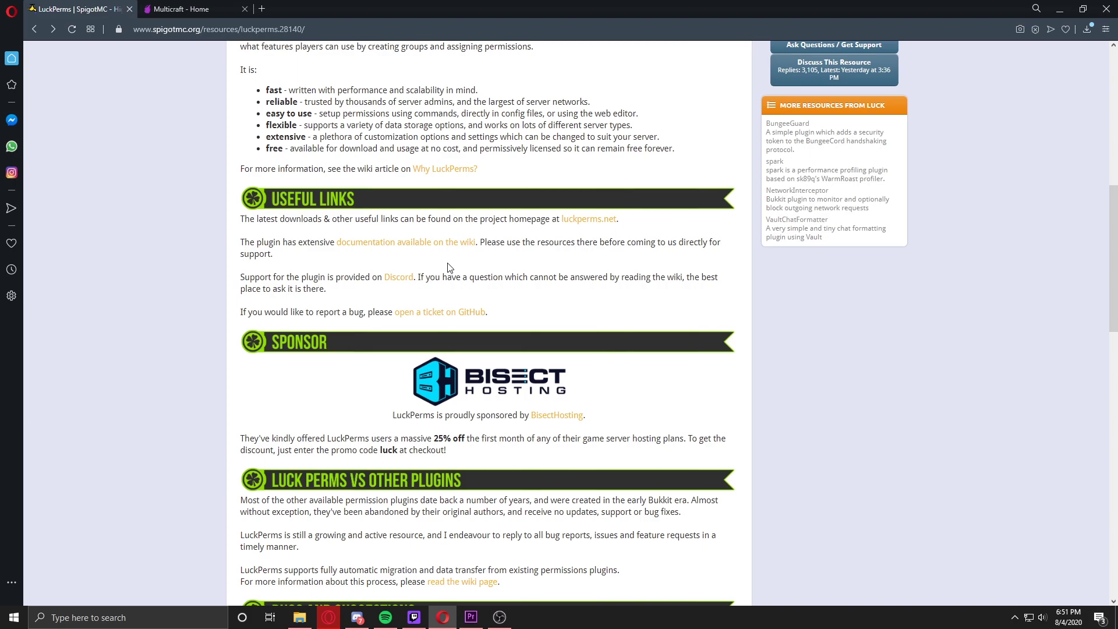
scroll(541, 255, up, 2)
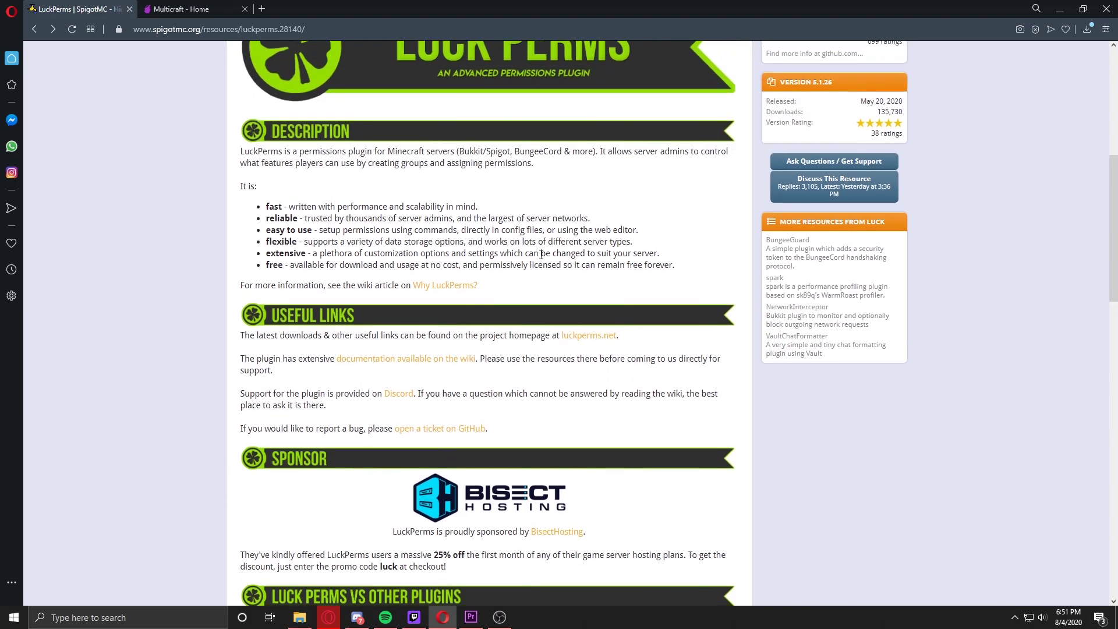
scroll(520, 262, up, 6)
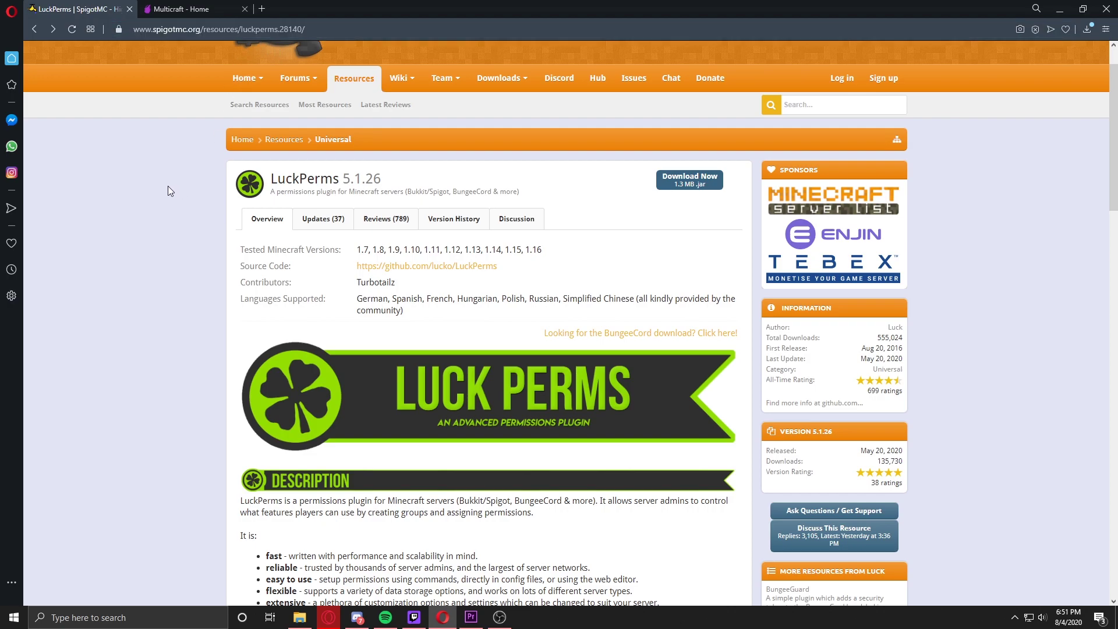
click(672, 177)
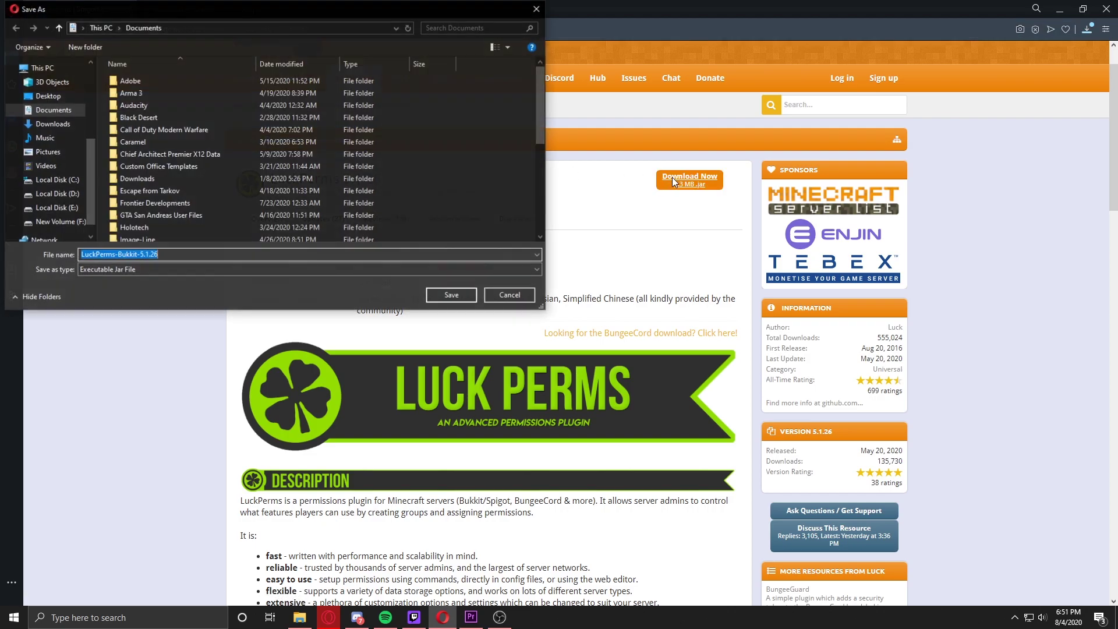
click(445, 293)
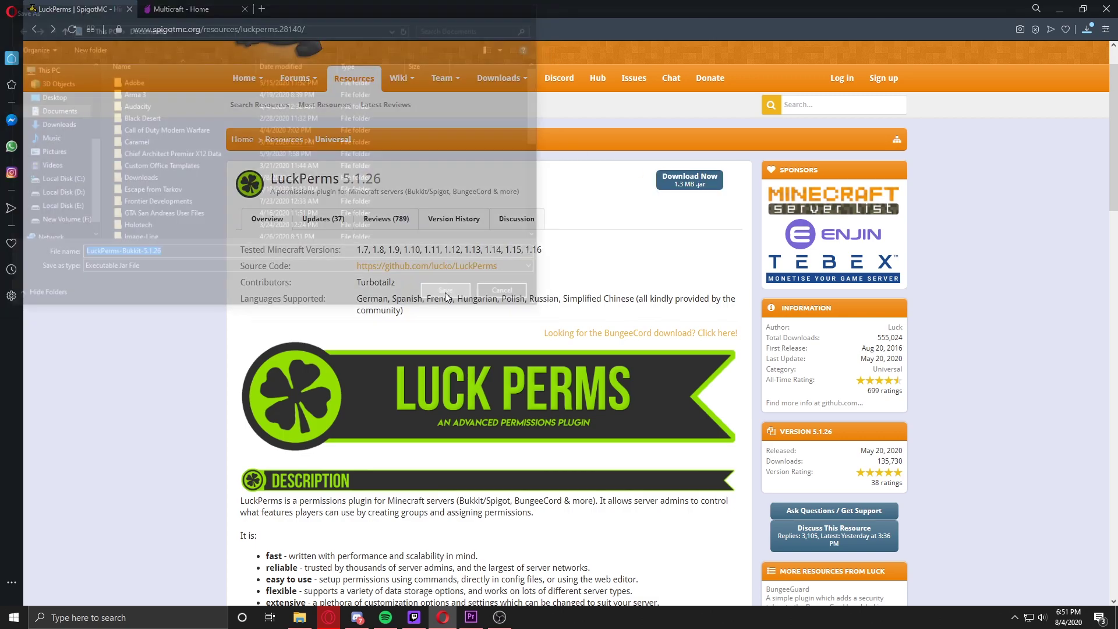
click(179, 10)
drag(256, 143, 353, 146)
Step: Open FTP File Access for the Minecraft server from My Servers > Files
click(353, 146)
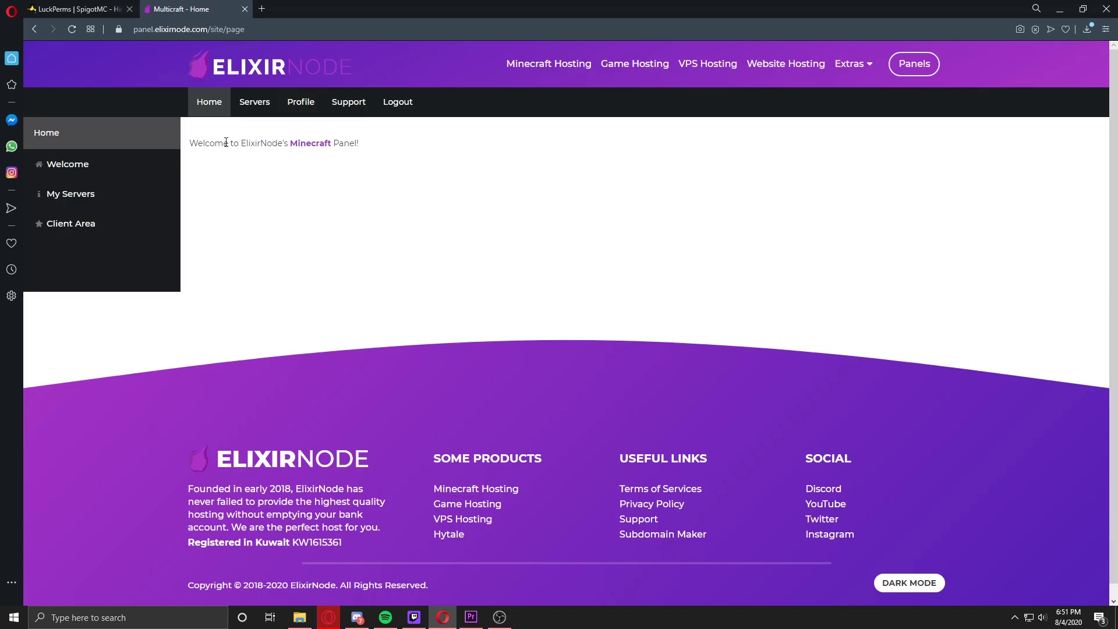
click(96, 195)
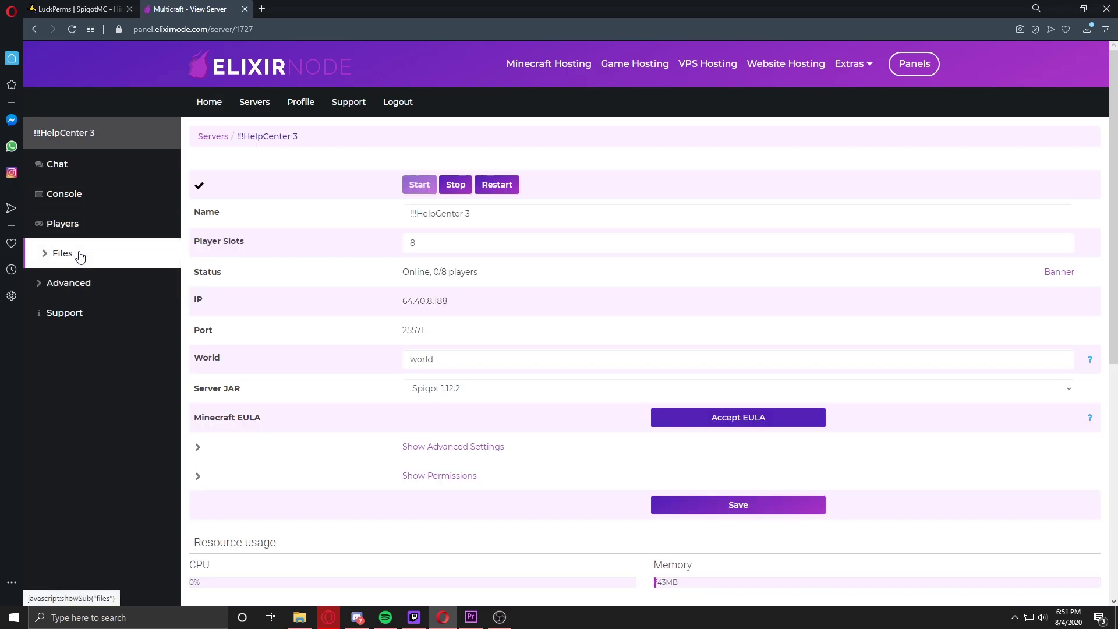
click(80, 253)
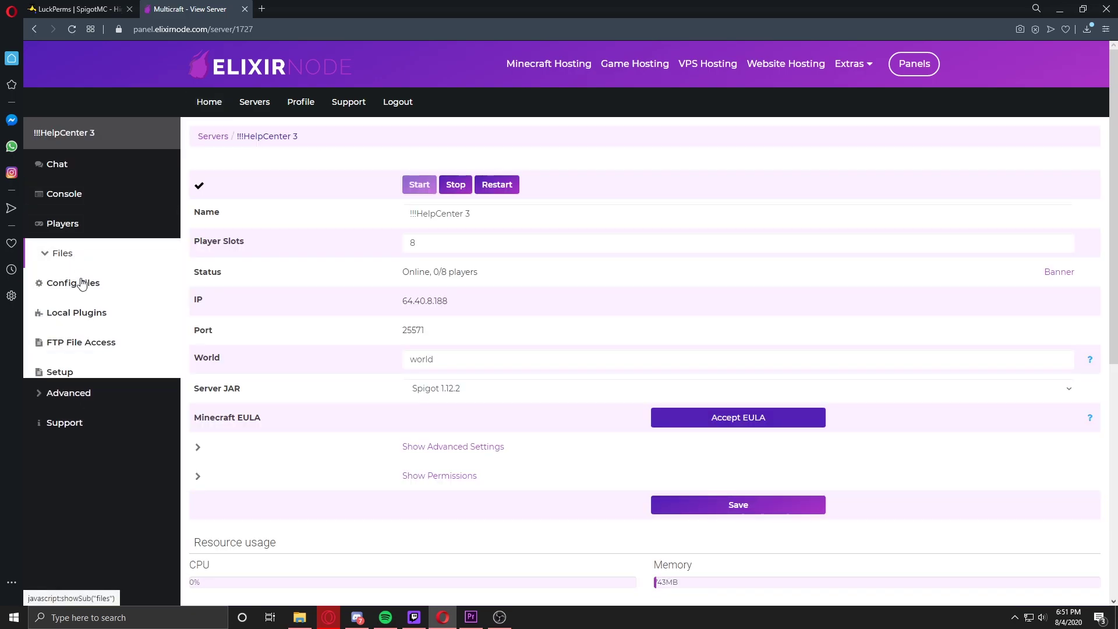
click(96, 342)
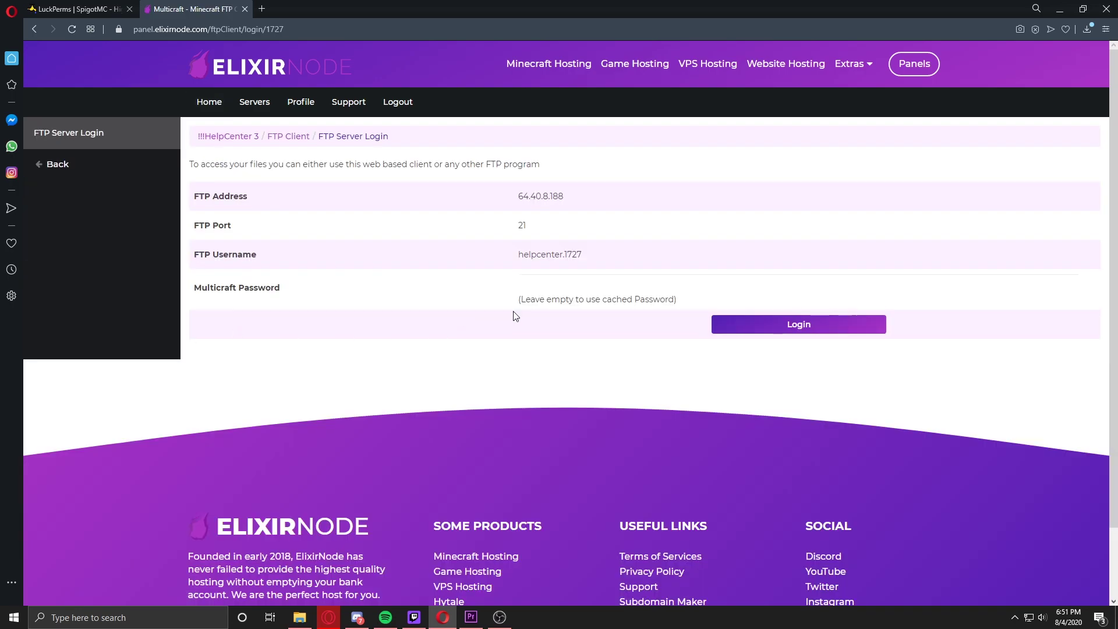
Step: Log into the FTP file manager with the account password and open the plugins folder
click(522, 285)
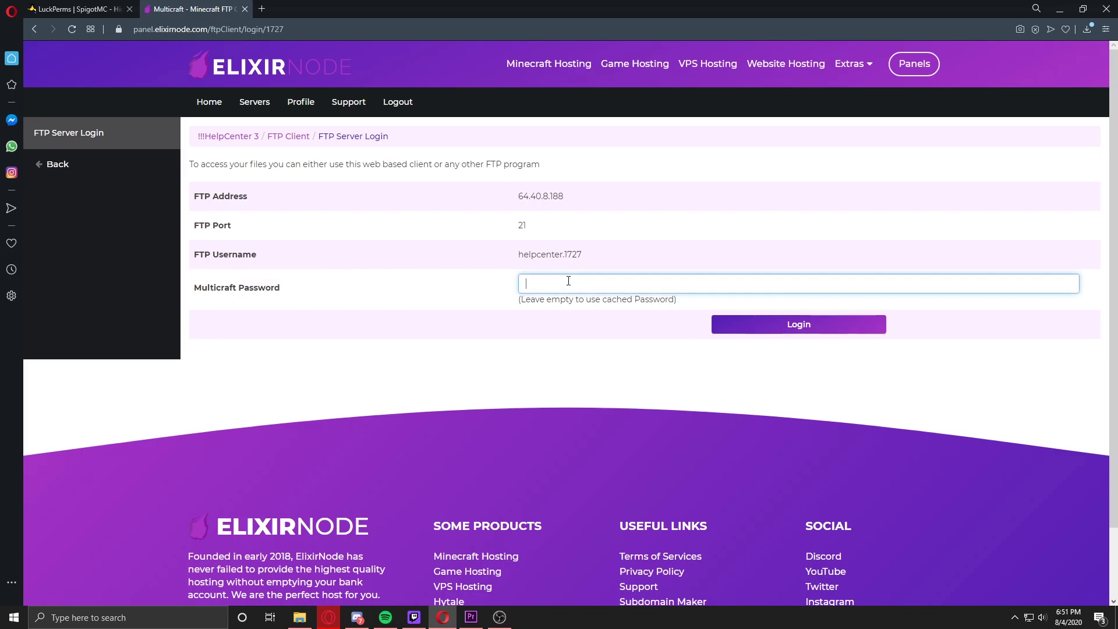
key(ctrl+v)
click(773, 326)
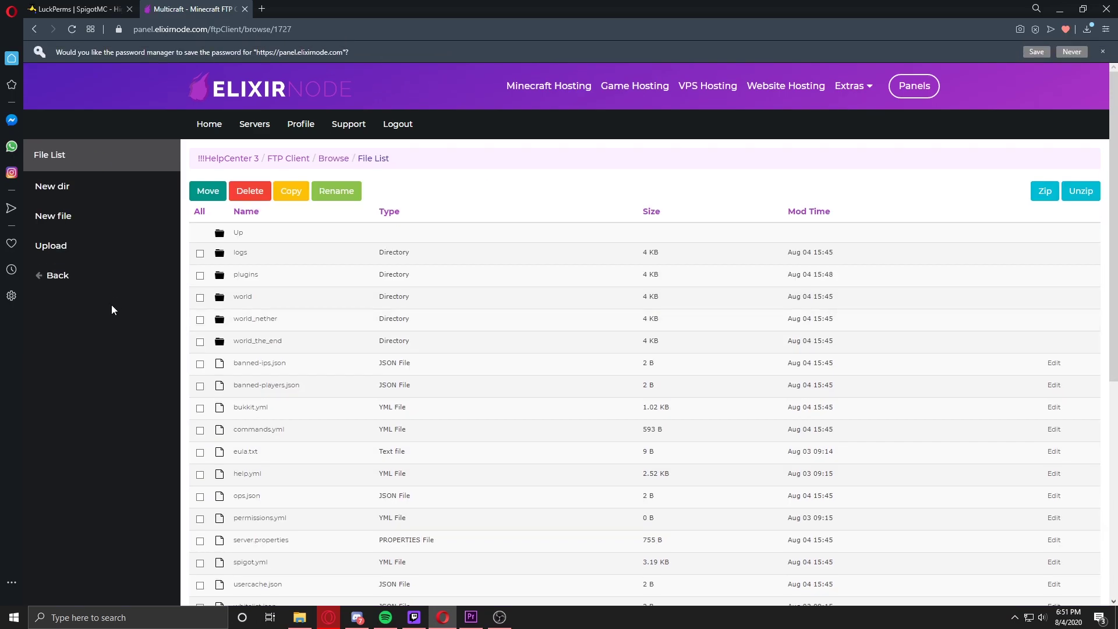
click(282, 280)
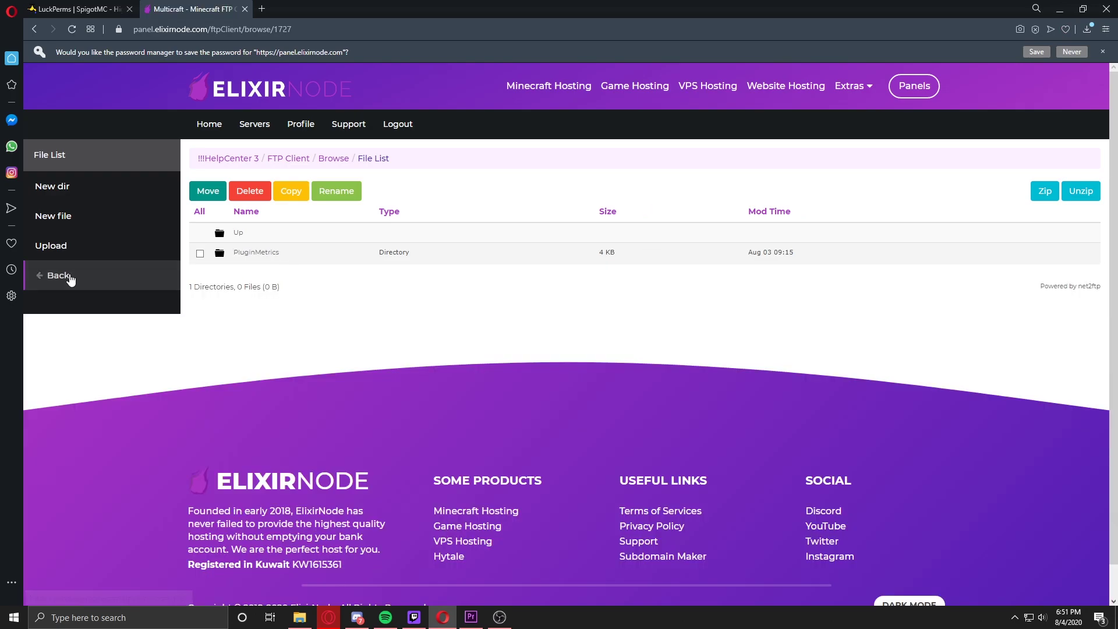
click(67, 247)
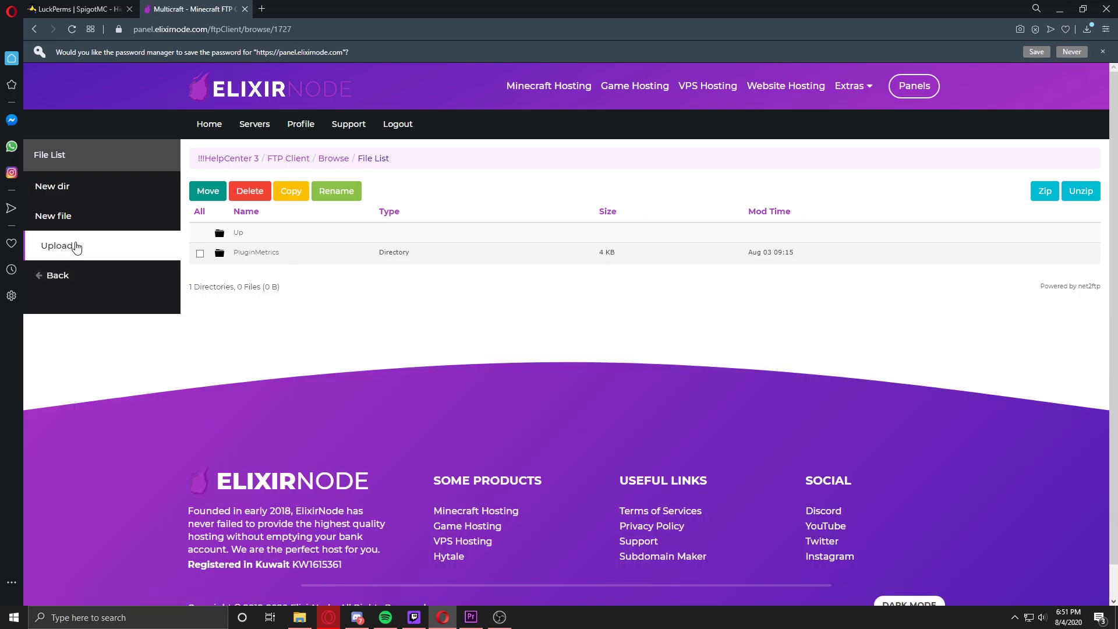
Step: Choose LuckPerms-Bukkit-5.1.26.jar from disk and submit it as an upload to /plugins
click(212, 333)
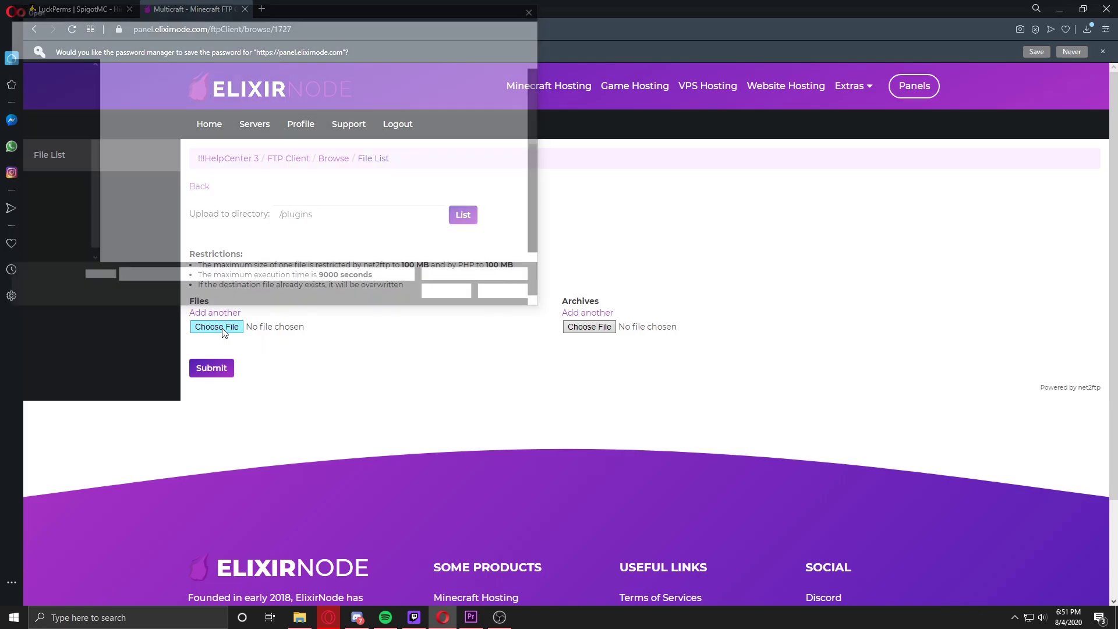
scroll(218, 201, down, 2)
click(188, 218)
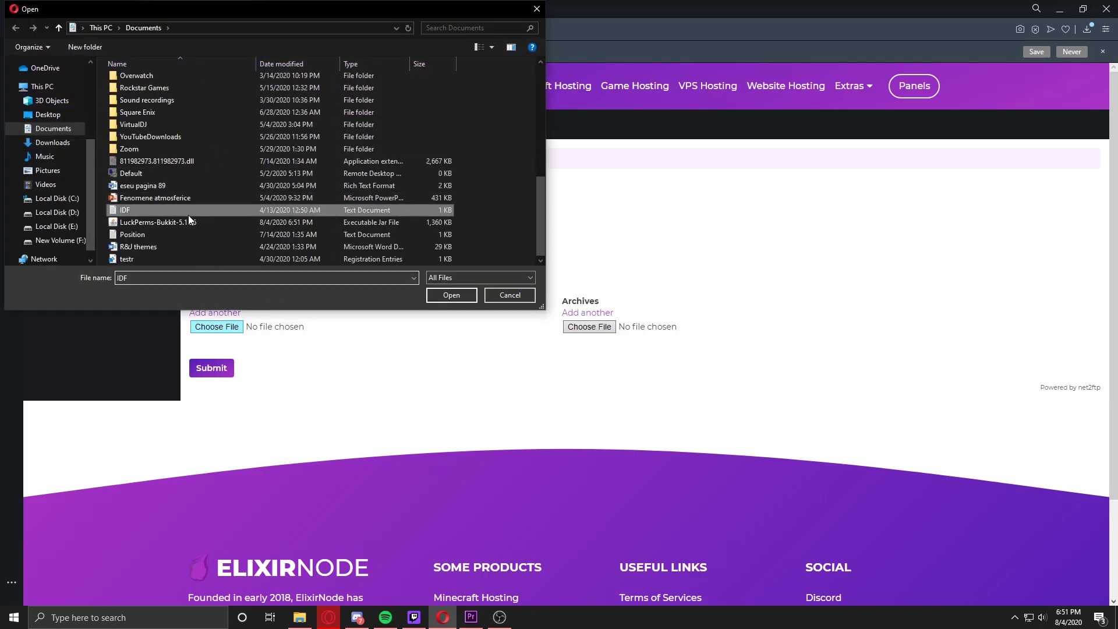
click(451, 295)
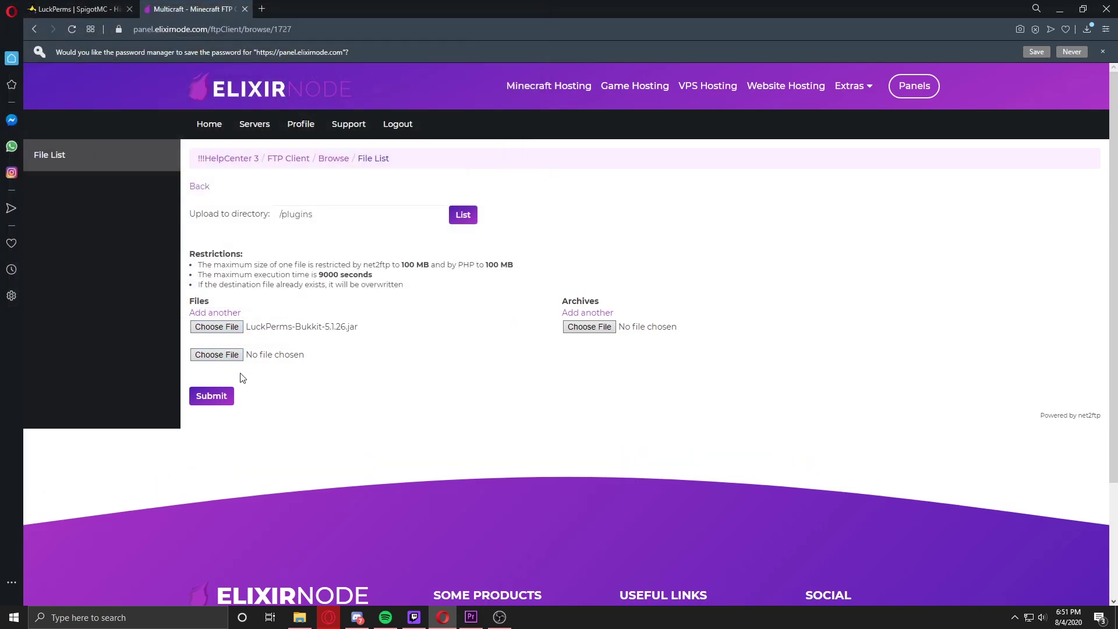
click(226, 399)
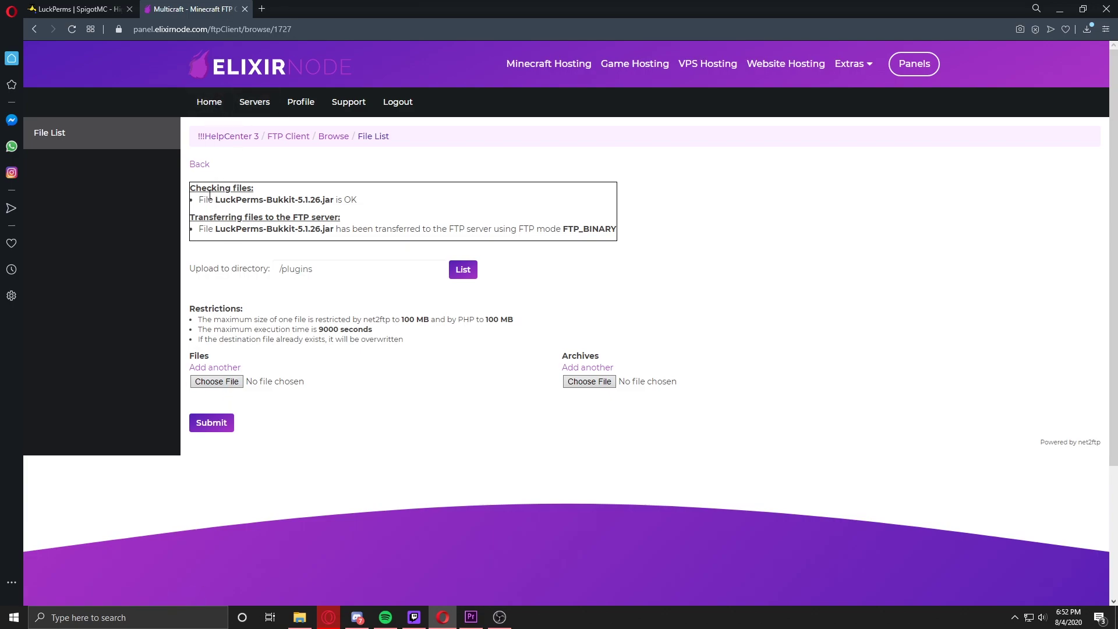
Step: Restart !!!HelpCenter 3, confirm 'Startup Done' in the console, and go back
click(228, 137)
click(497, 187)
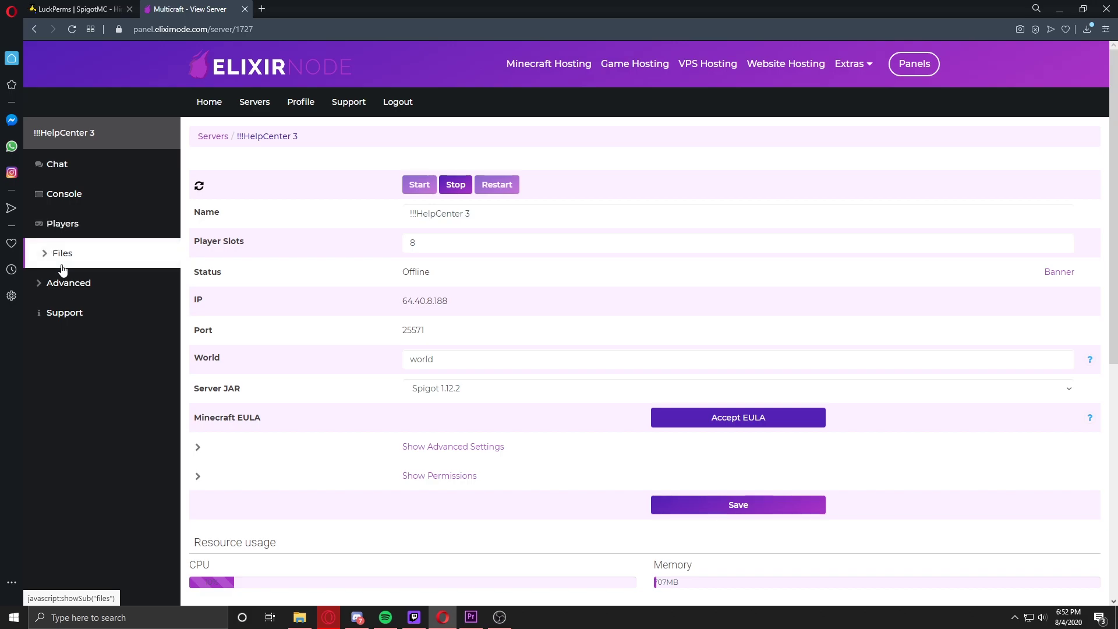
click(63, 194)
click(451, 432)
mouse_move(548, 435)
mouse_down()
mouse_move(316, 430)
mouse_move(526, 431)
mouse_up()
click(55, 161)
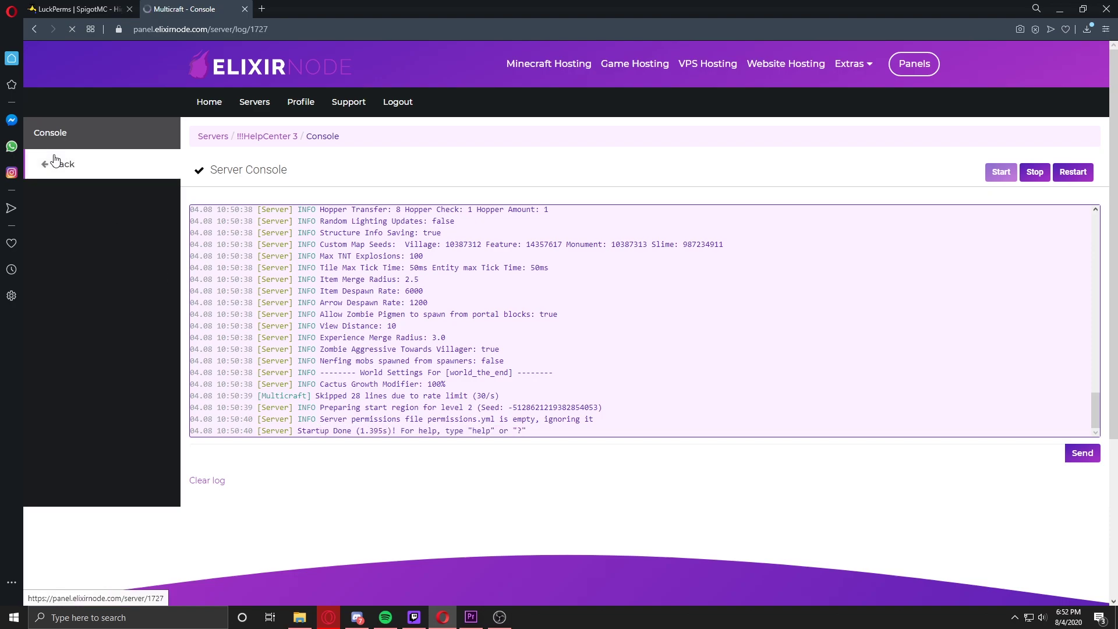
Step: Log into FTP again and open plugins/LuckPerms to get its config.yml
mouse_move(88, 265)
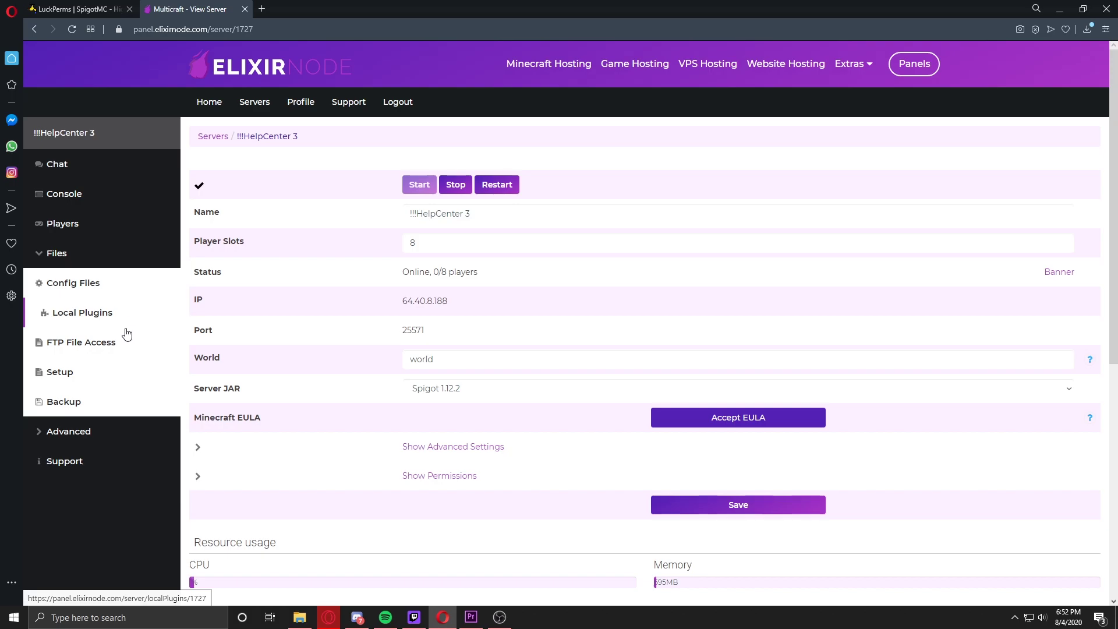
click(117, 341)
key(ctrl+v)
click(773, 328)
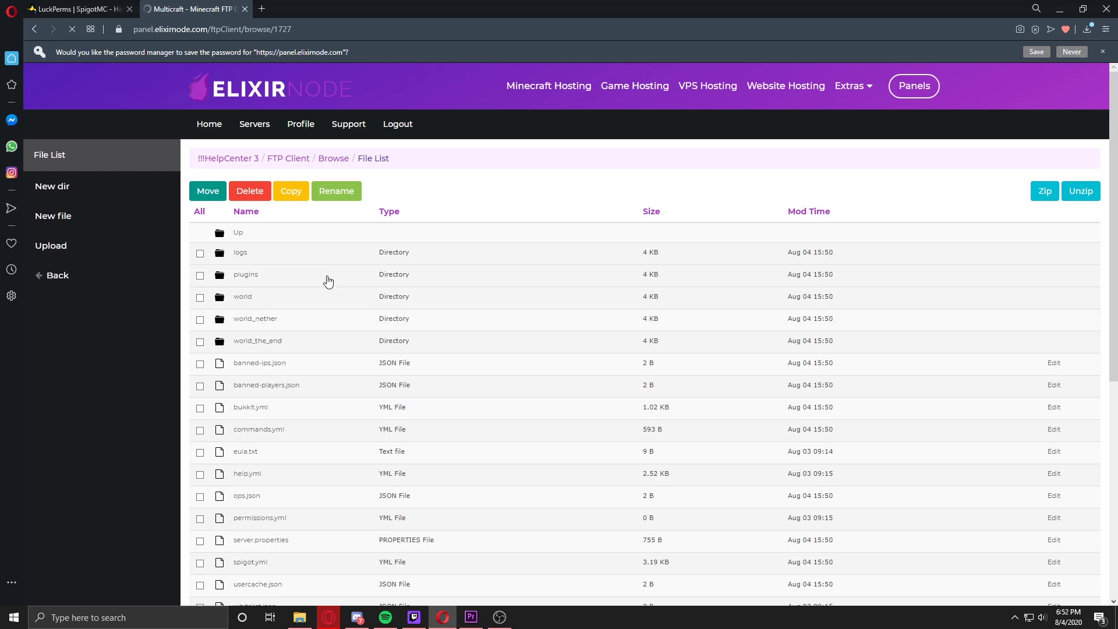
click(321, 284)
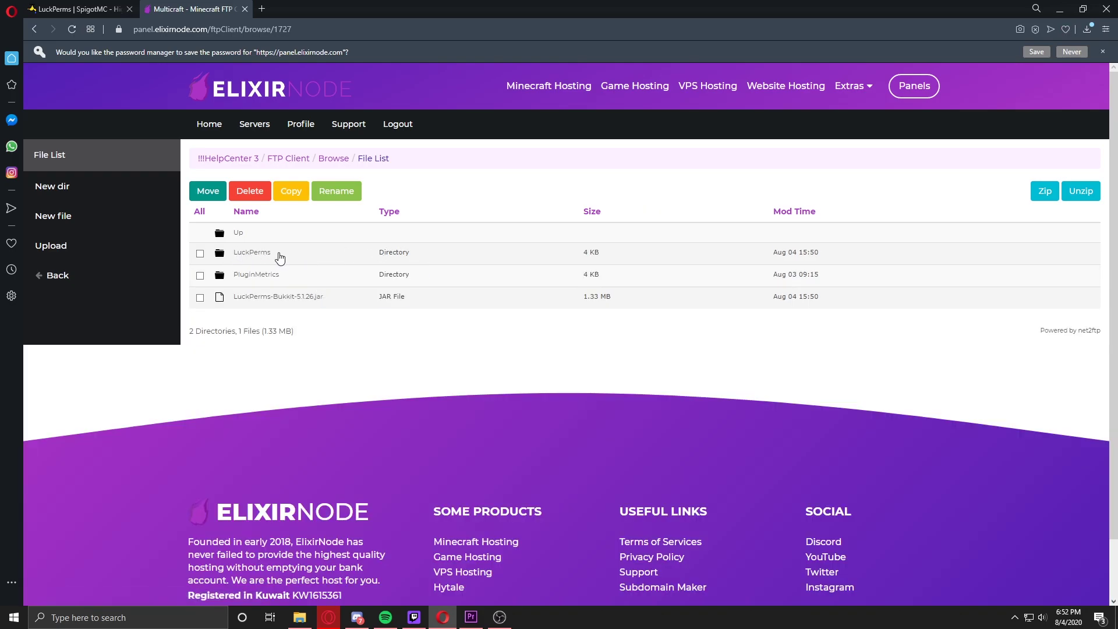
click(255, 254)
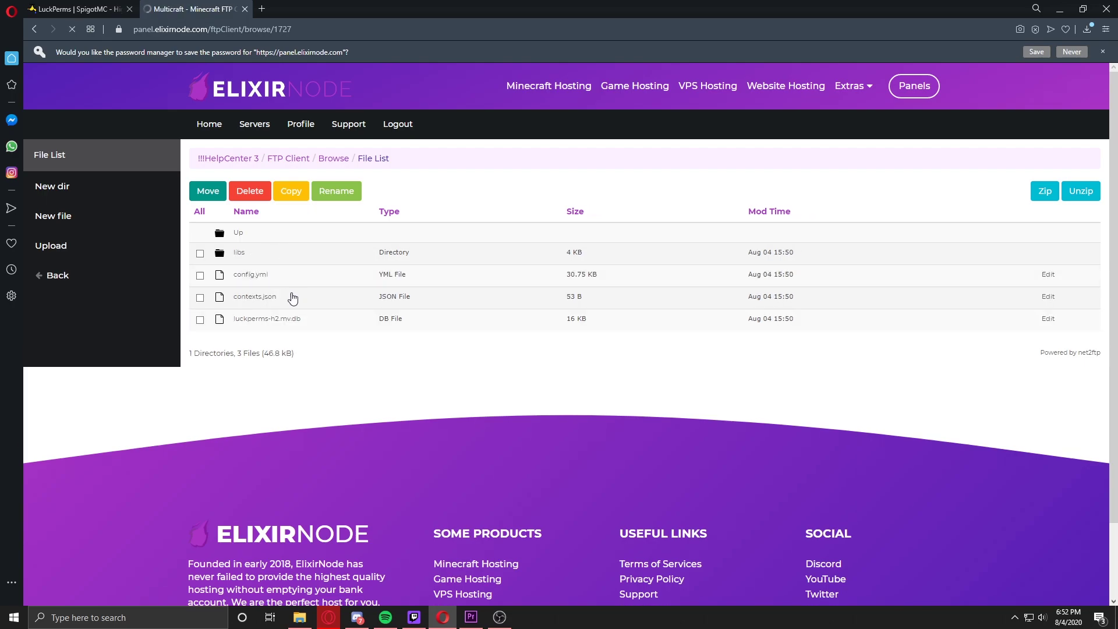
click(298, 292)
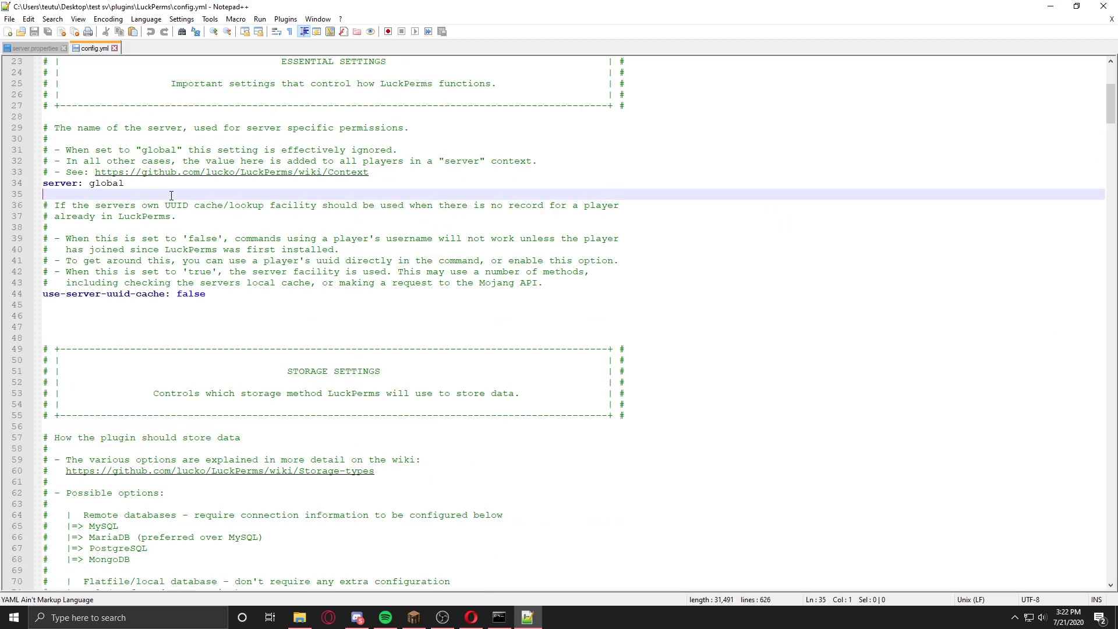
Step: Find line 34 of config.yml and select the server value 'global'
scroll(171, 195, up, 7)
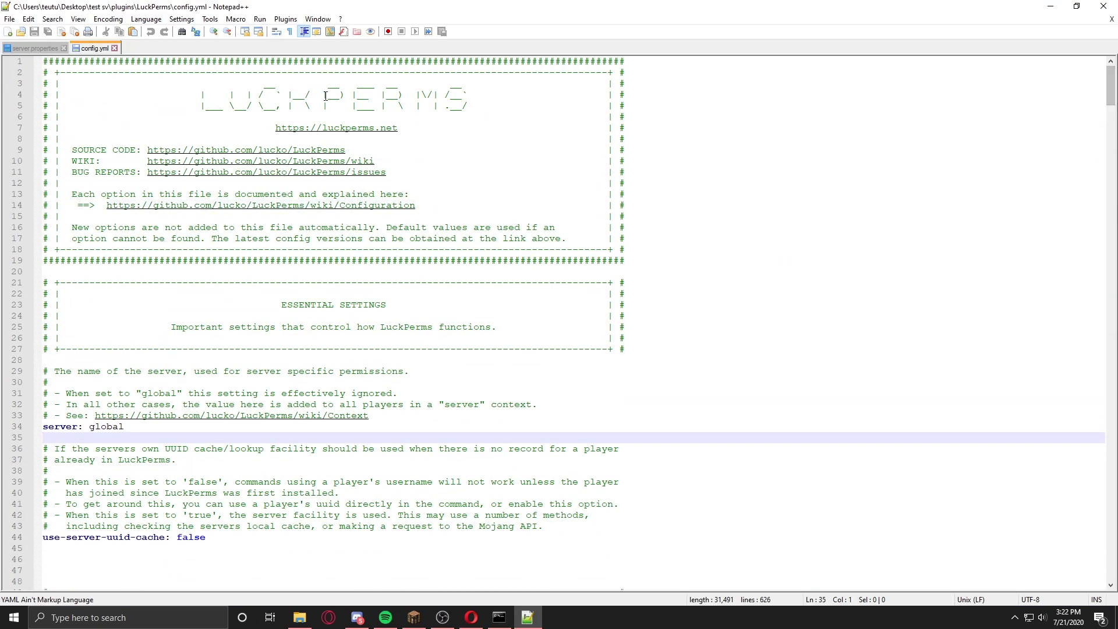
scroll(452, 257, down, 1)
scroll(452, 257, down, 1)
scroll(430, 260, down, 6)
scroll(425, 271, up, 6)
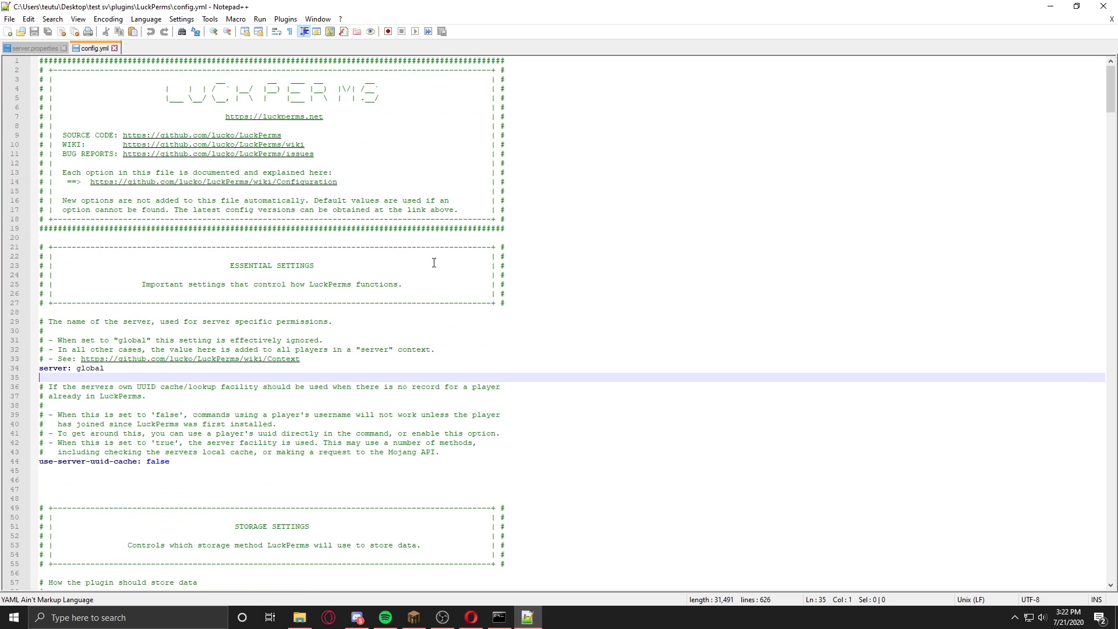
mouse_move(1109, 90)
mouse_down()
mouse_move(1090, 430)
mouse_move(1103, 548)
mouse_move(1100, 99)
mouse_up()
scroll(367, 321, up, 8)
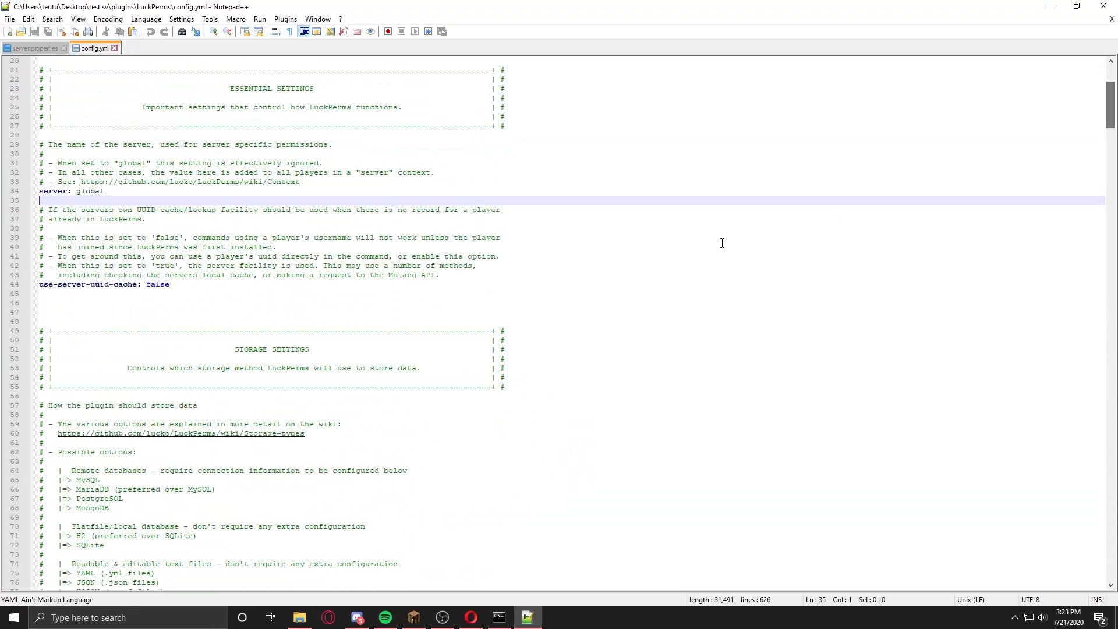
scroll(367, 322, up, 3)
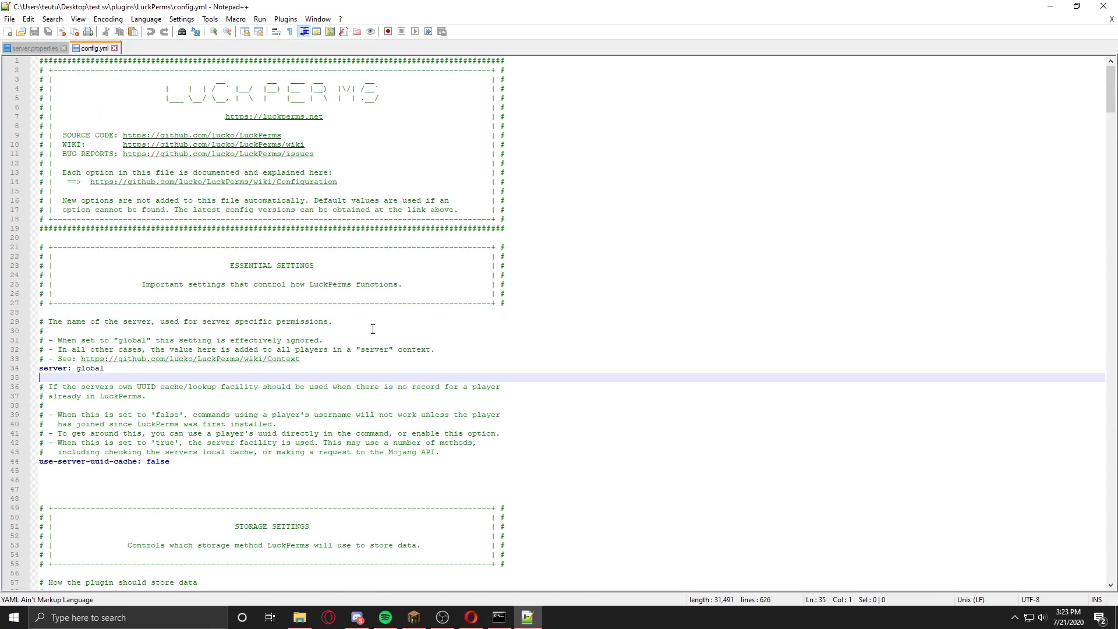
scroll(167, 378, up, 3)
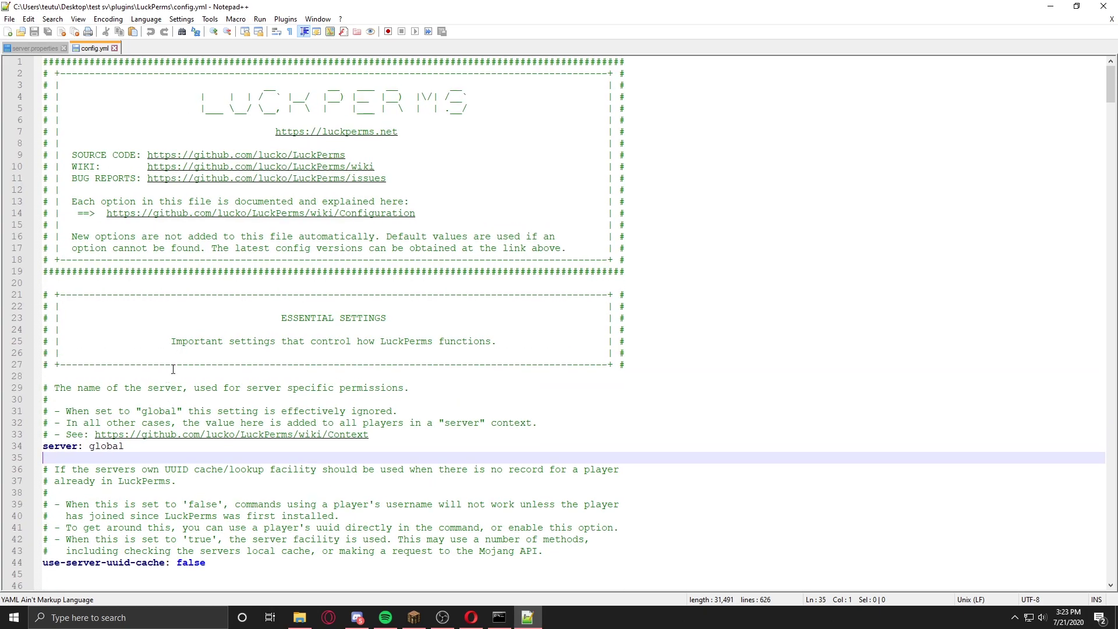
drag(136, 446, 39, 444)
drag(124, 447, 92, 446)
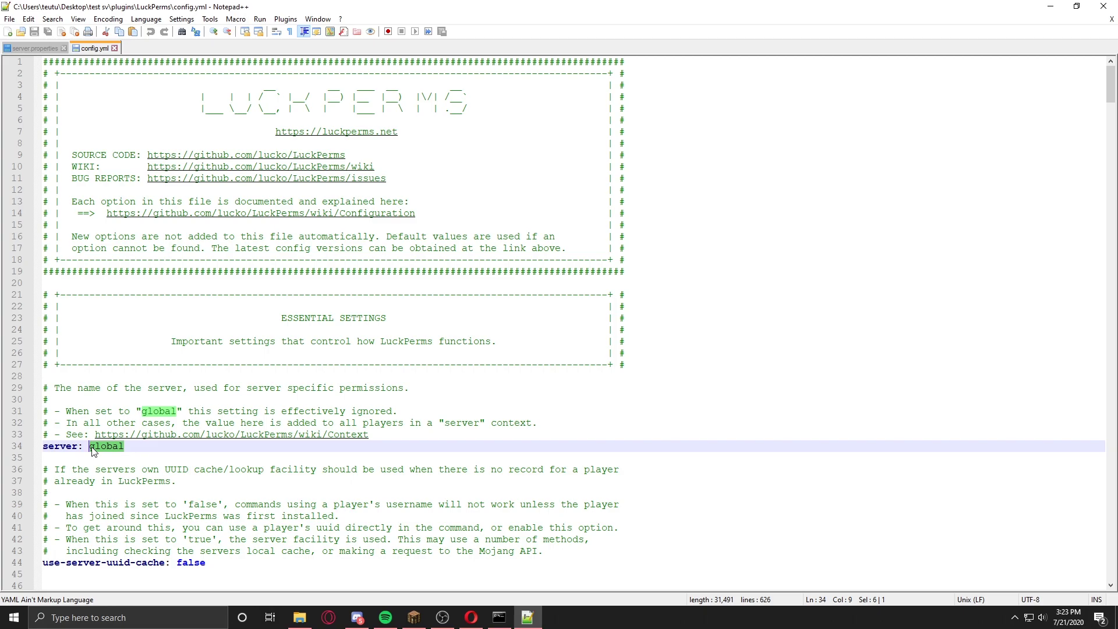
Step: Try server names 'survival' and 'faction', then restore 'global'
text(survival)
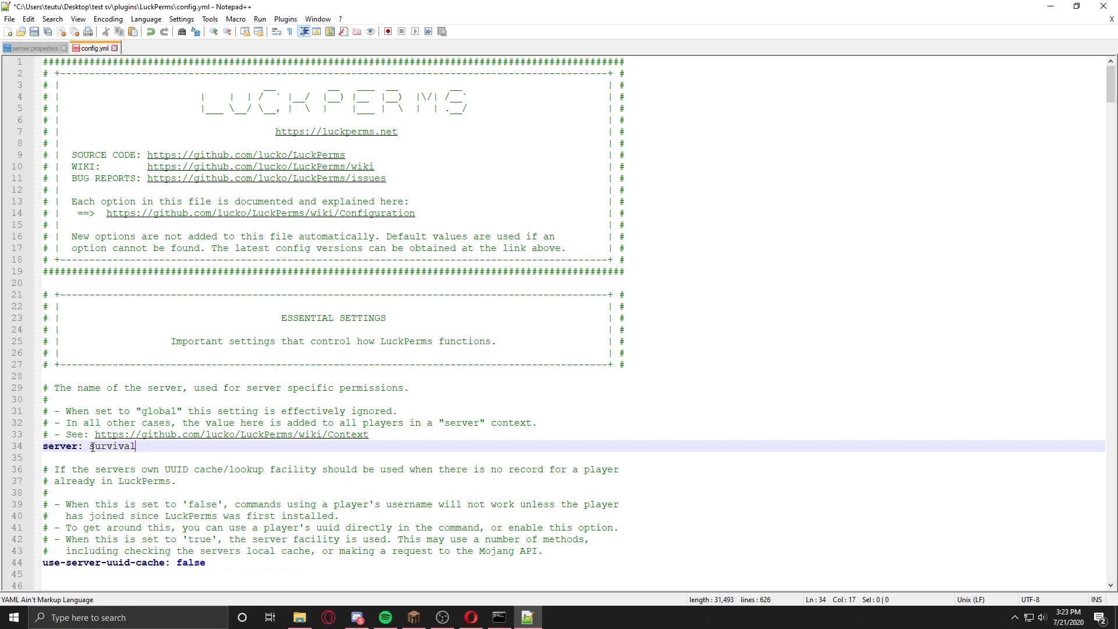
key(BackSpace)
key(BackSpace)
key(BackSpace)
key(BackSpace)
key(BackSpace)
key(BackSpace)
key(BackSpace)
text(faction)
key(BackSpace)
text(global)
click(213, 411)
Step: Change storage-method from h2 to MySQL using the autocomplete suggestion
scroll(215, 428, down, 12)
scroll(215, 430, down, 8)
scroll(217, 434, up, 6)
scroll(209, 458, down, 10)
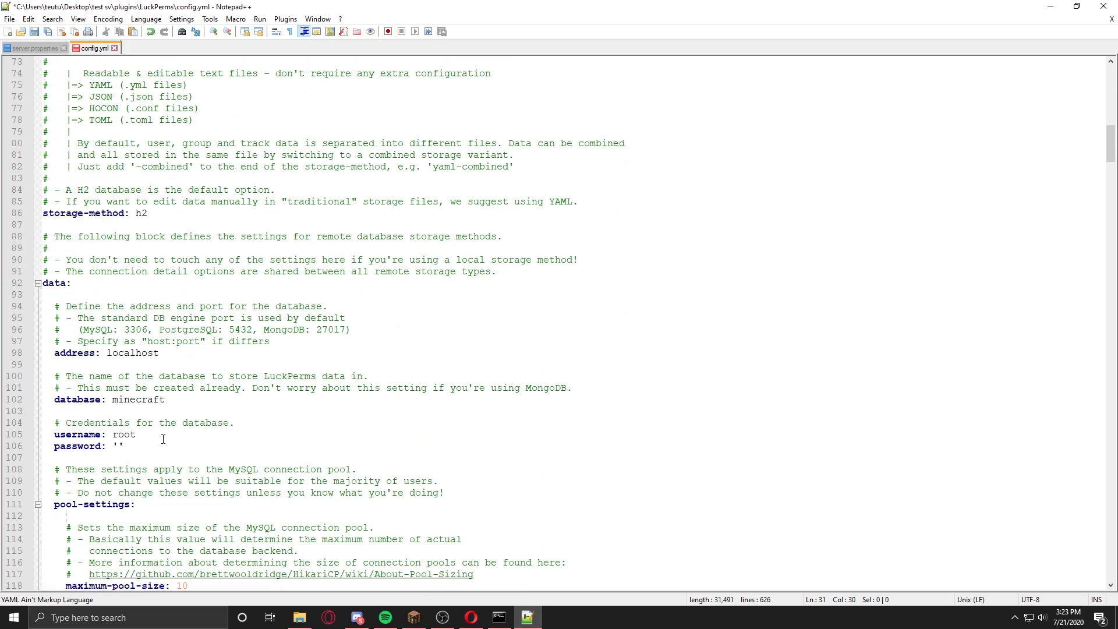
scroll(102, 367, up, 3)
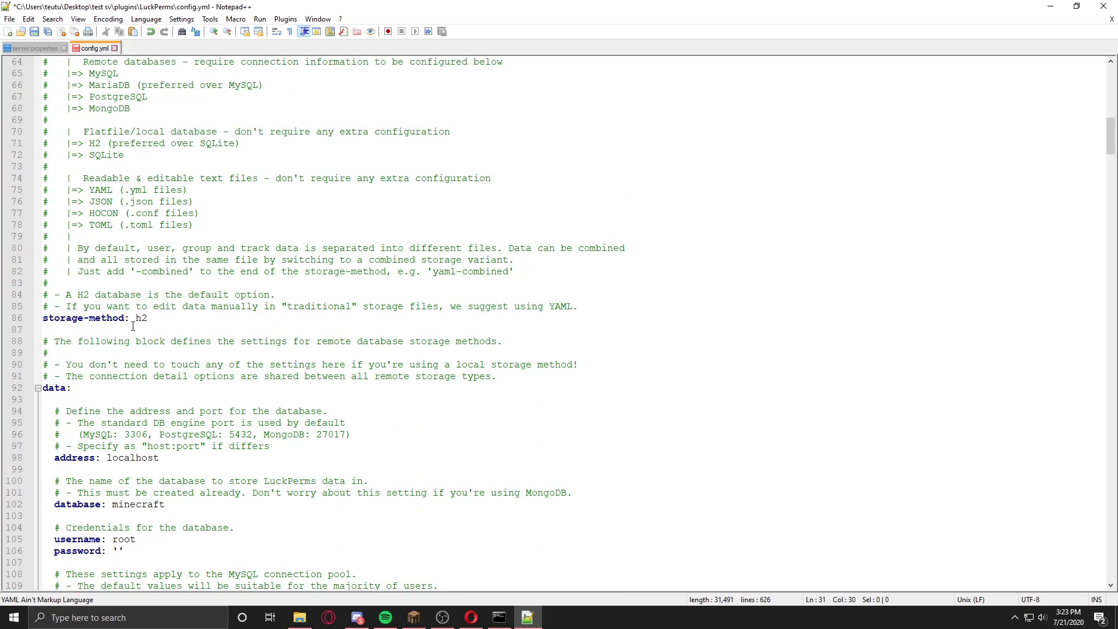
drag(141, 295, 246, 307)
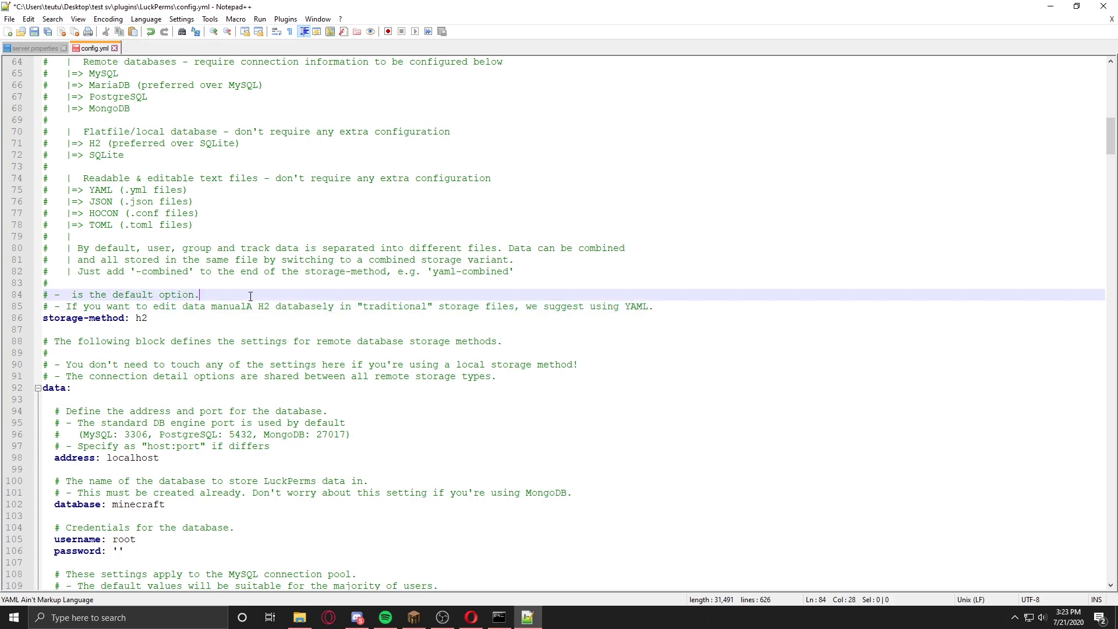
click(177, 318)
drag(176, 318, 136, 318)
click(162, 319)
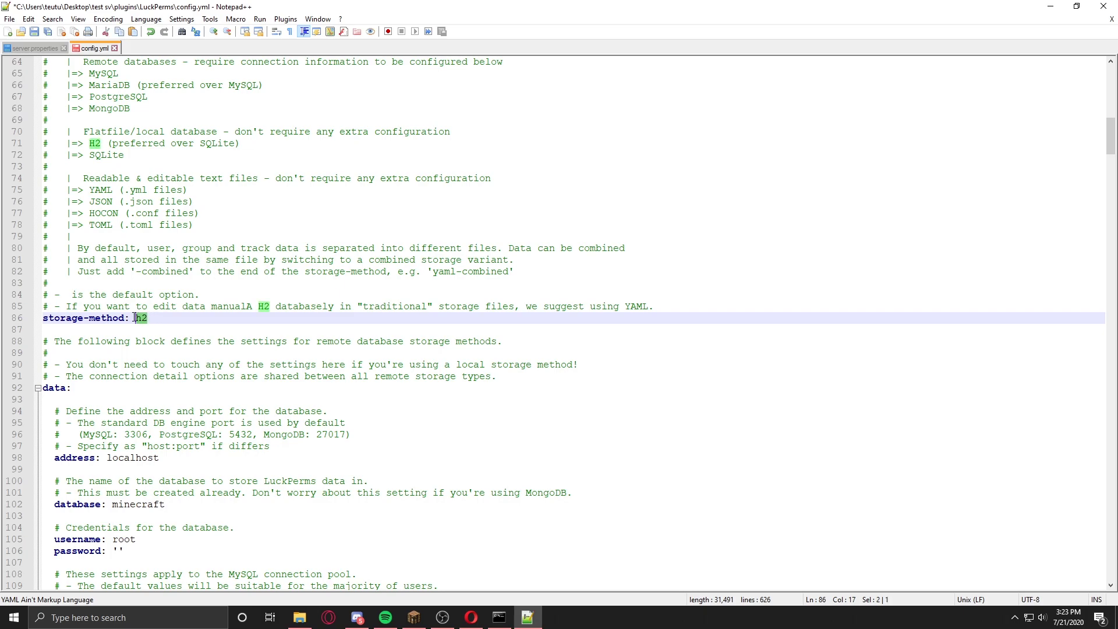
text(My)
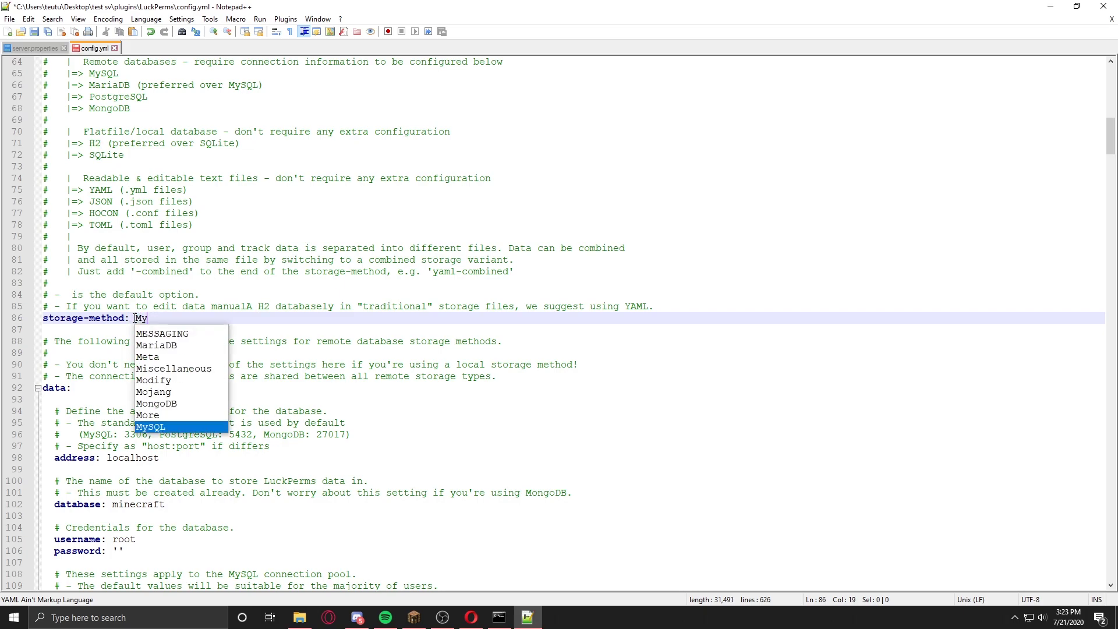
key(Return)
Step: Review the MySQL data settings: address localhost, database minecraft, username root
scroll(147, 329, down, 5)
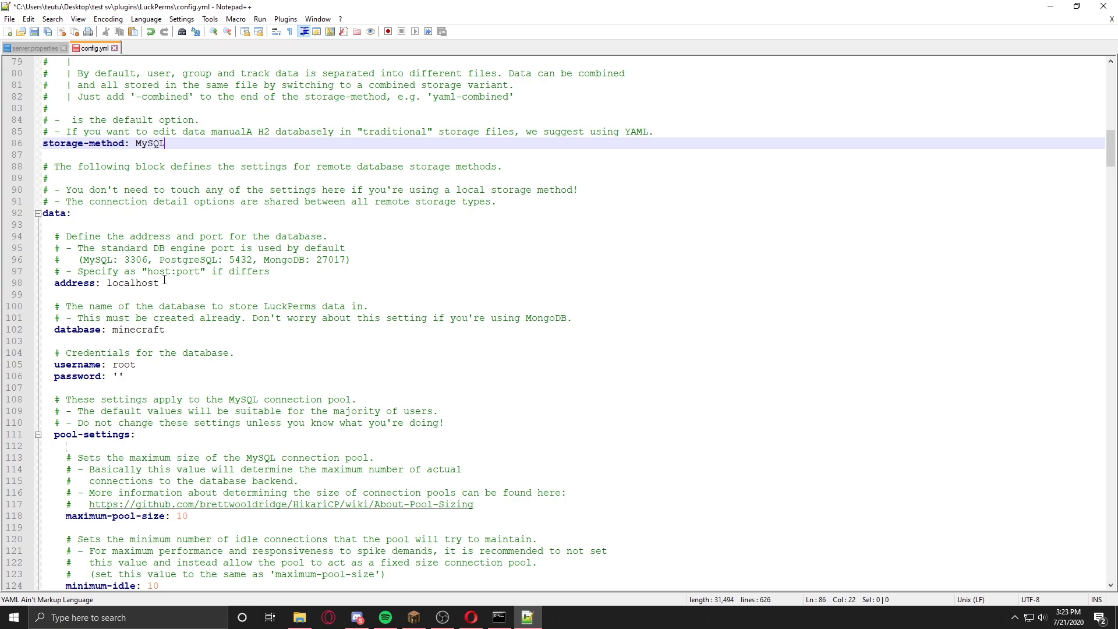
drag(164, 283, 110, 283)
click(180, 329)
click(148, 377)
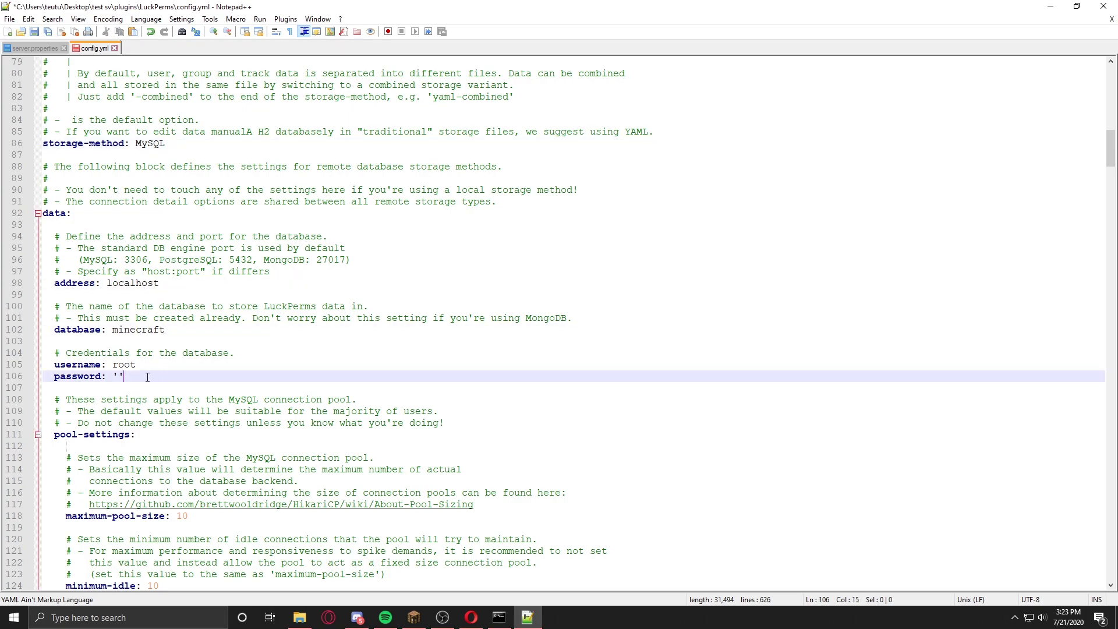
click(132, 367)
scroll(132, 347, up, 4)
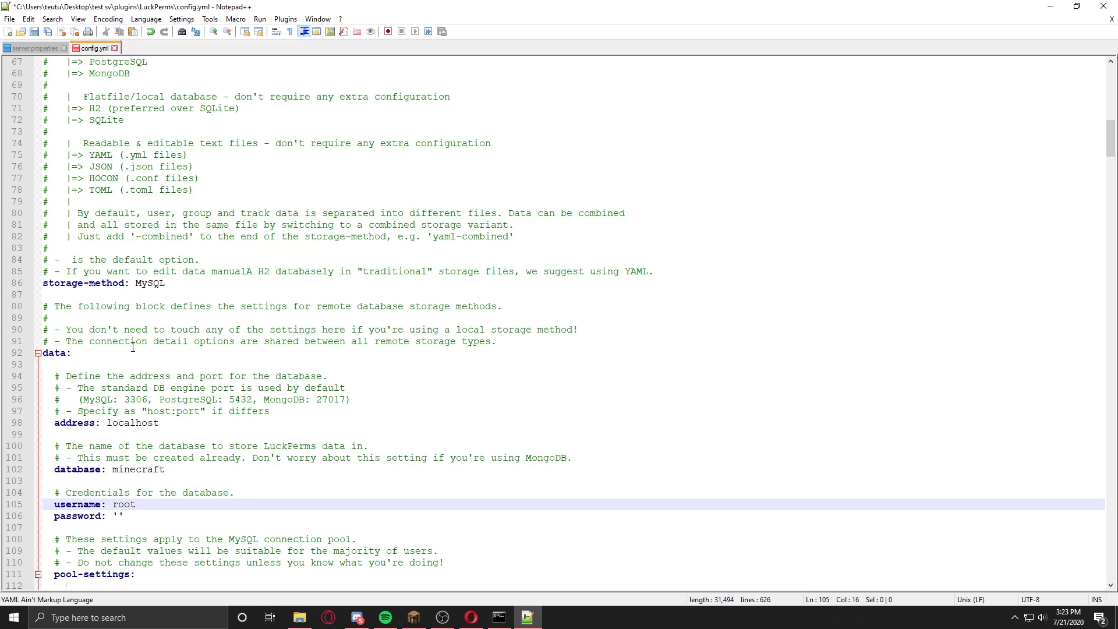
scroll(133, 348, down, 3)
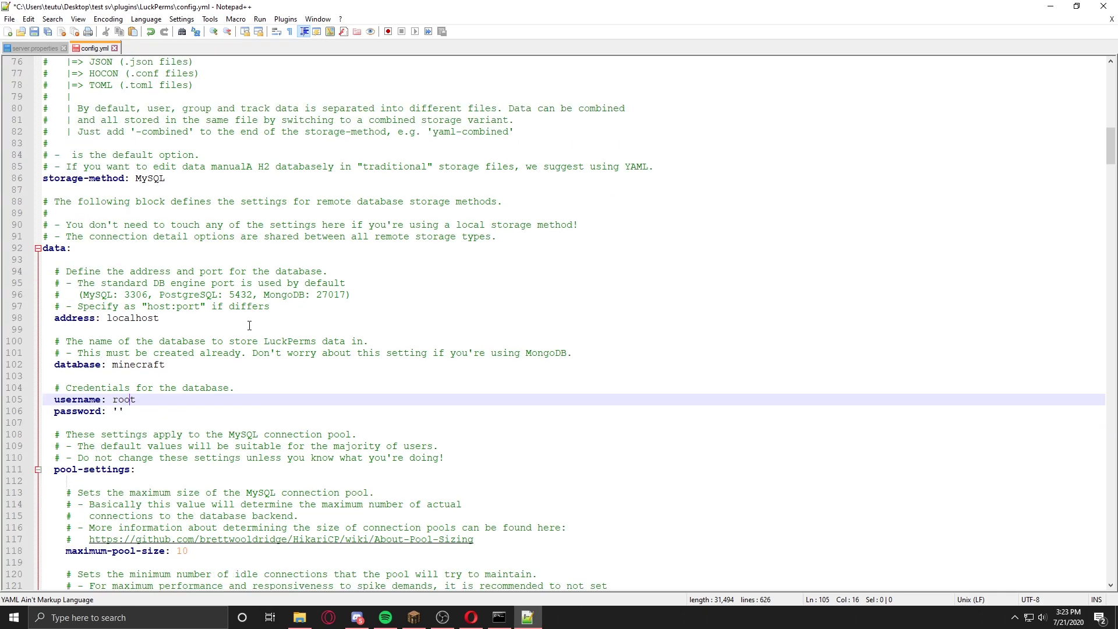
scroll(250, 325, down, 5)
scroll(179, 292, up, 8)
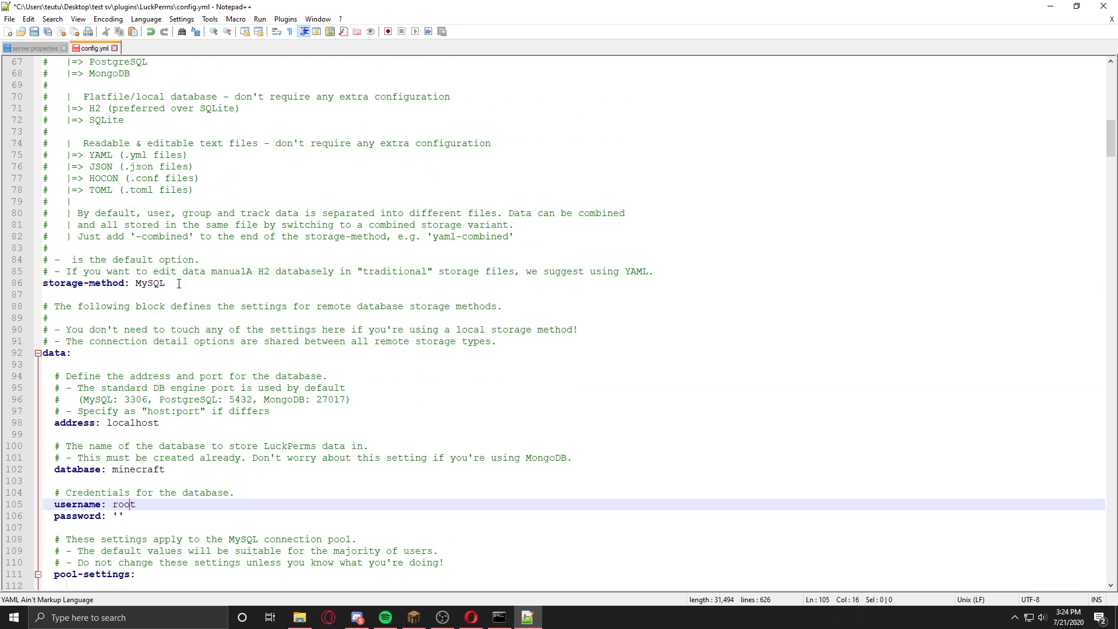
Step: Set storage-method back to H2
drag(180, 282, 137, 284)
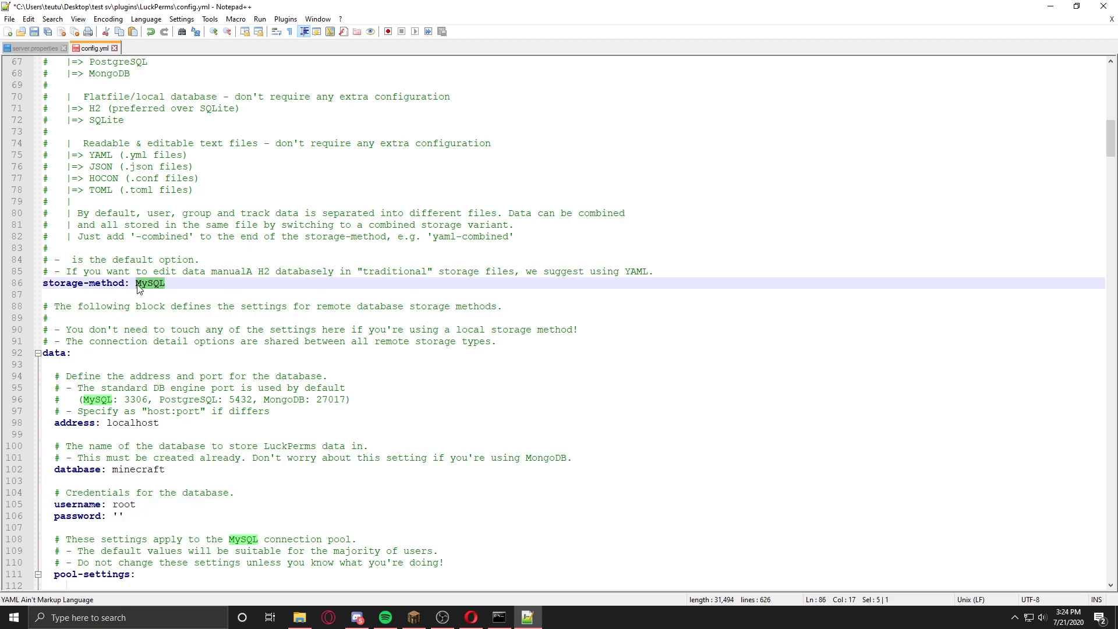
text(H2)
scroll(172, 369, down, 18)
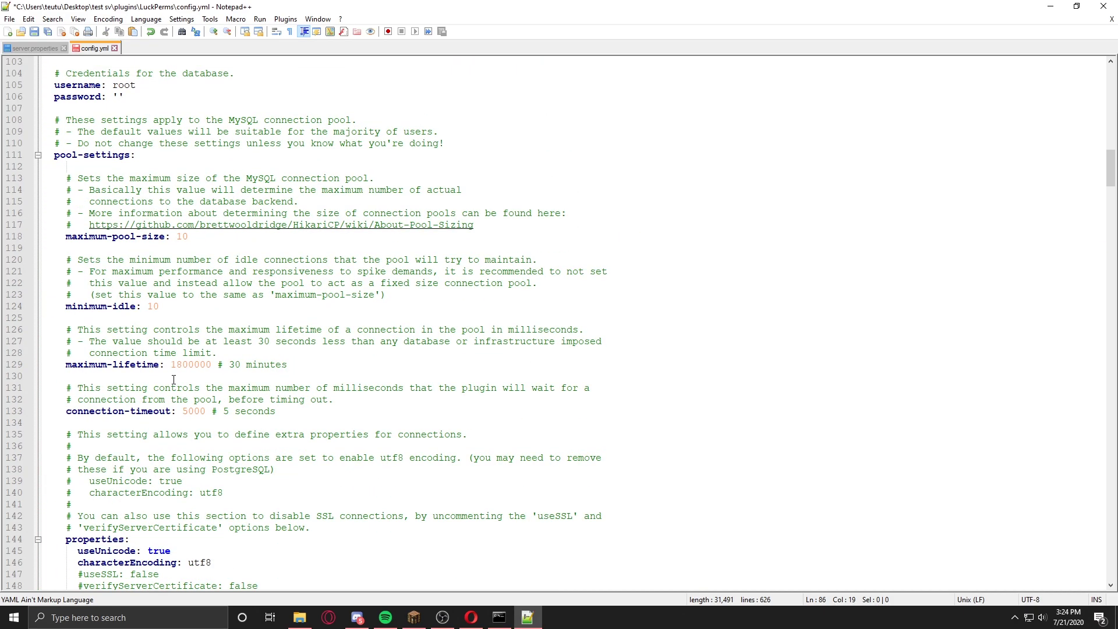
scroll(176, 373, up, 4)
ctrl+scroll(176, 375, down, 1)
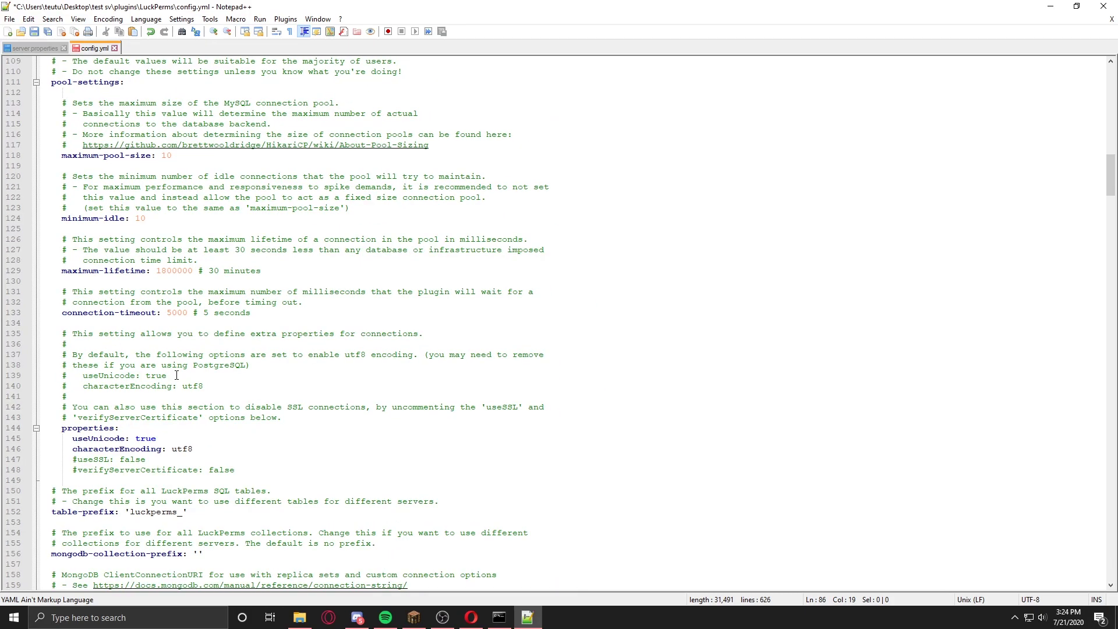
scroll(177, 374, up, 9)
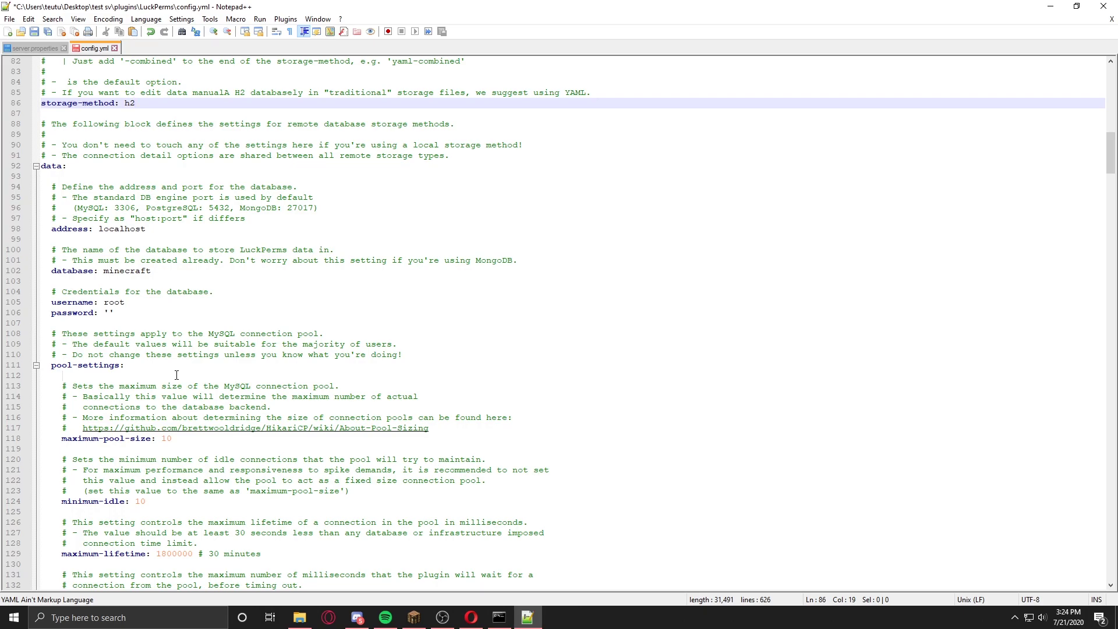
Step: Change broadcast-received-log-entries on line 240 to false, then back to true
scroll(155, 270, down, 15)
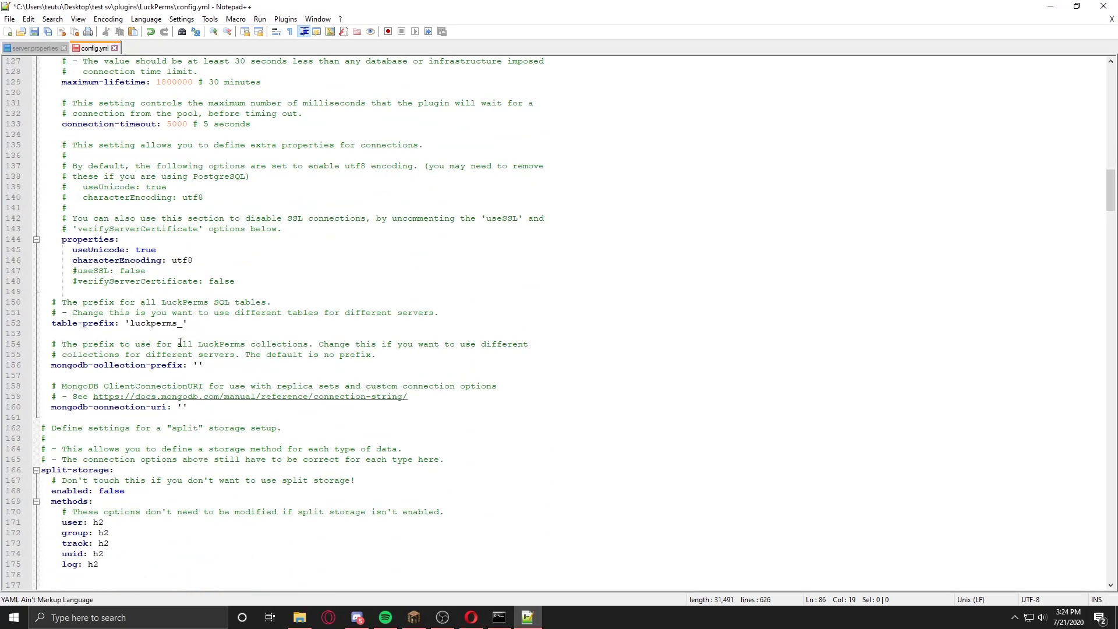
scroll(180, 338, down, 10)
scroll(186, 357, down, 6)
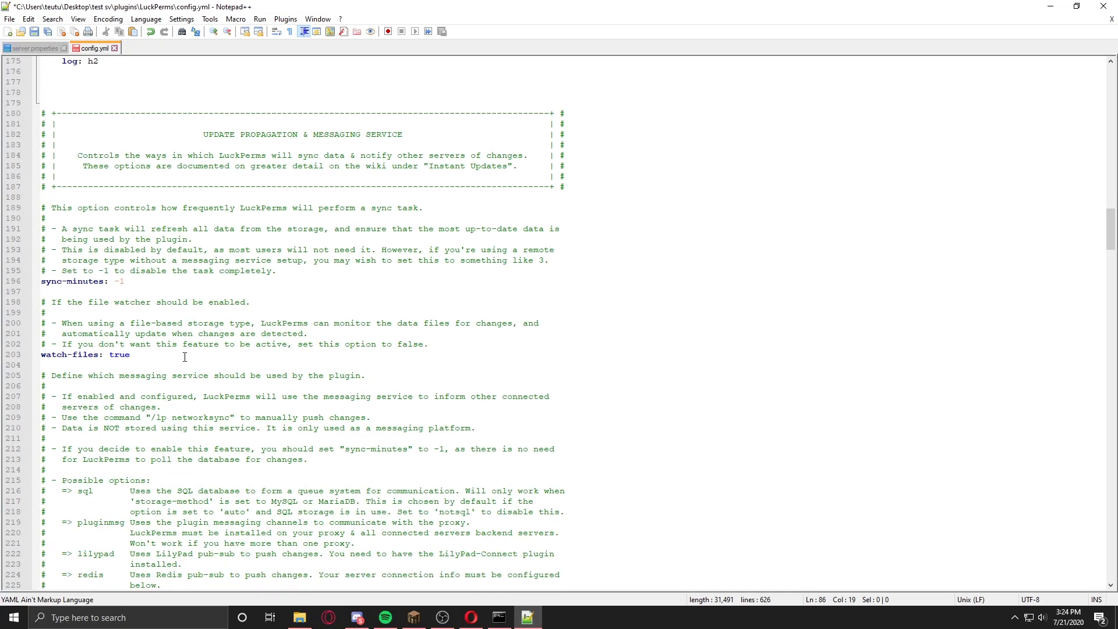
scroll(189, 359, down, 15)
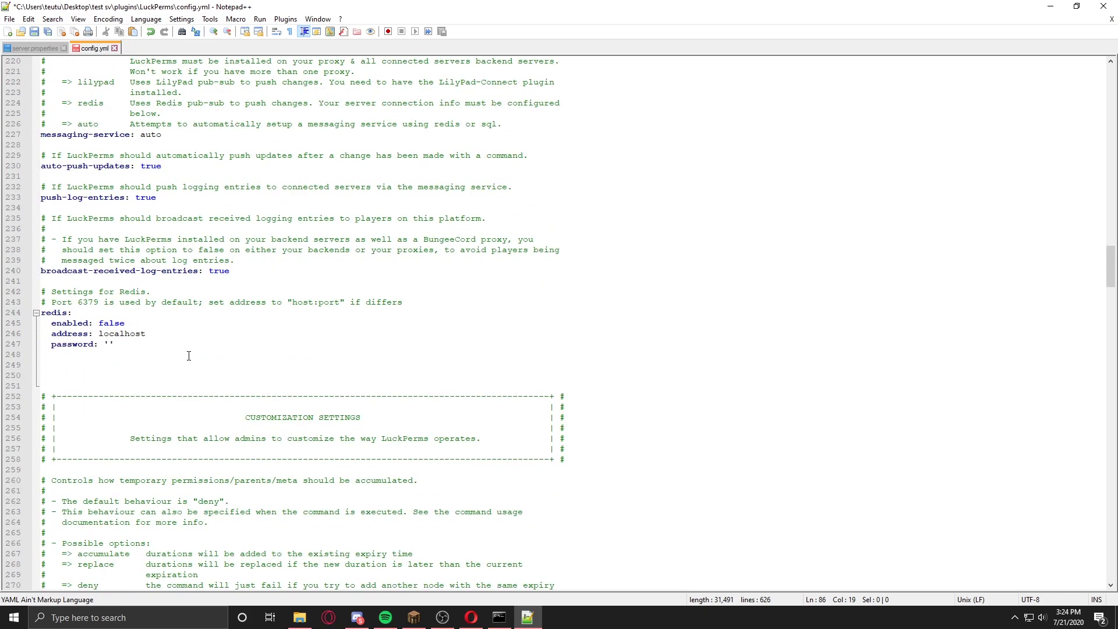
scroll(247, 355, up, 4)
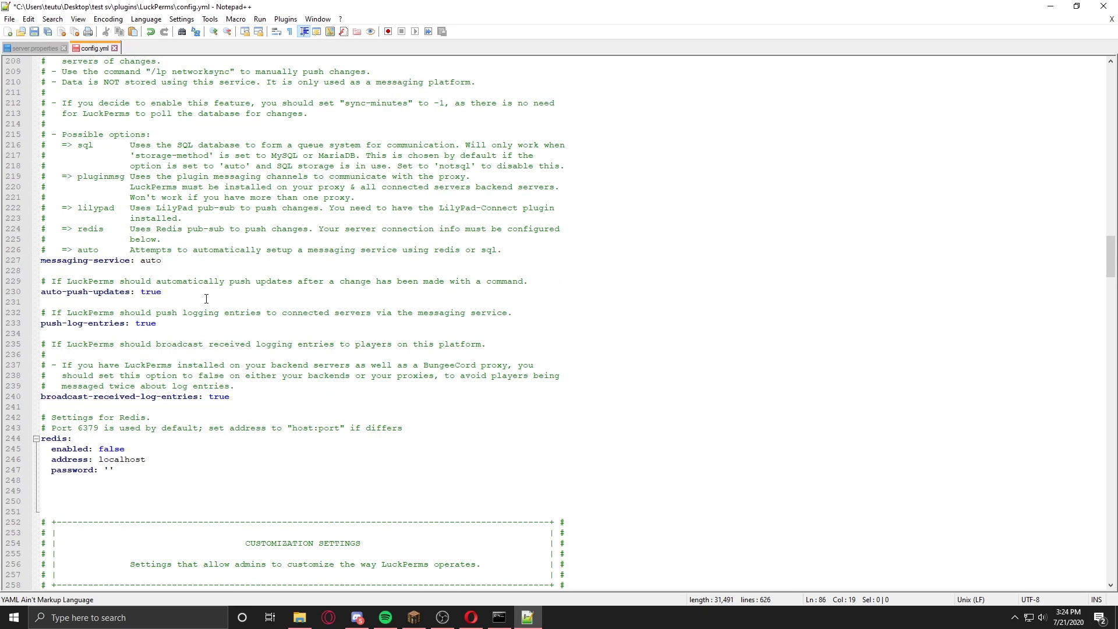
drag(231, 397, 216, 400)
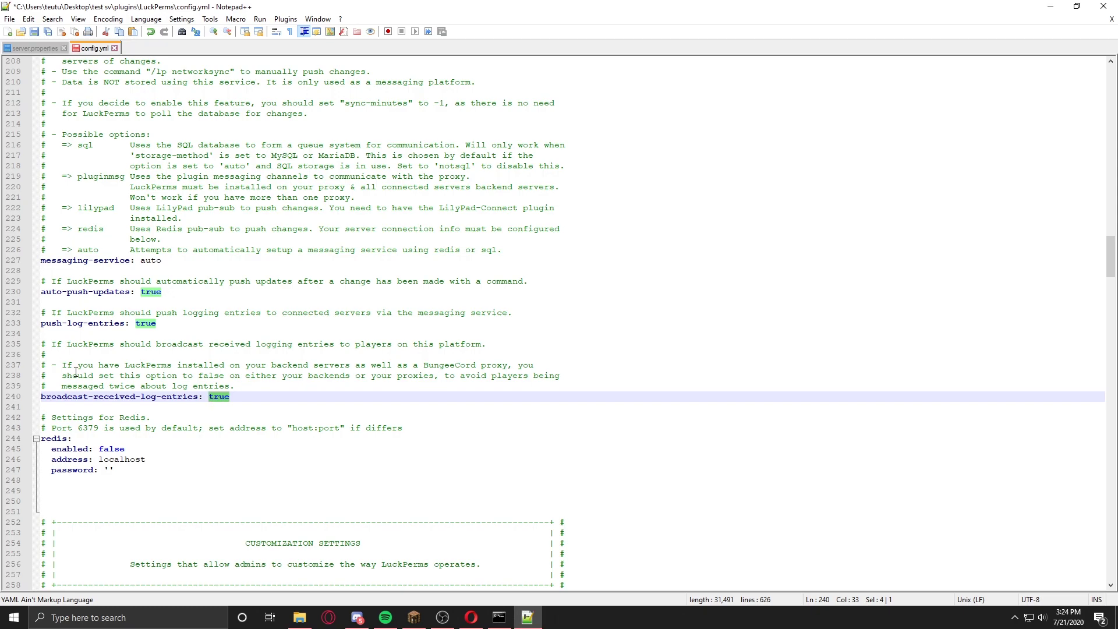
drag(42, 397, 211, 398)
text(false)
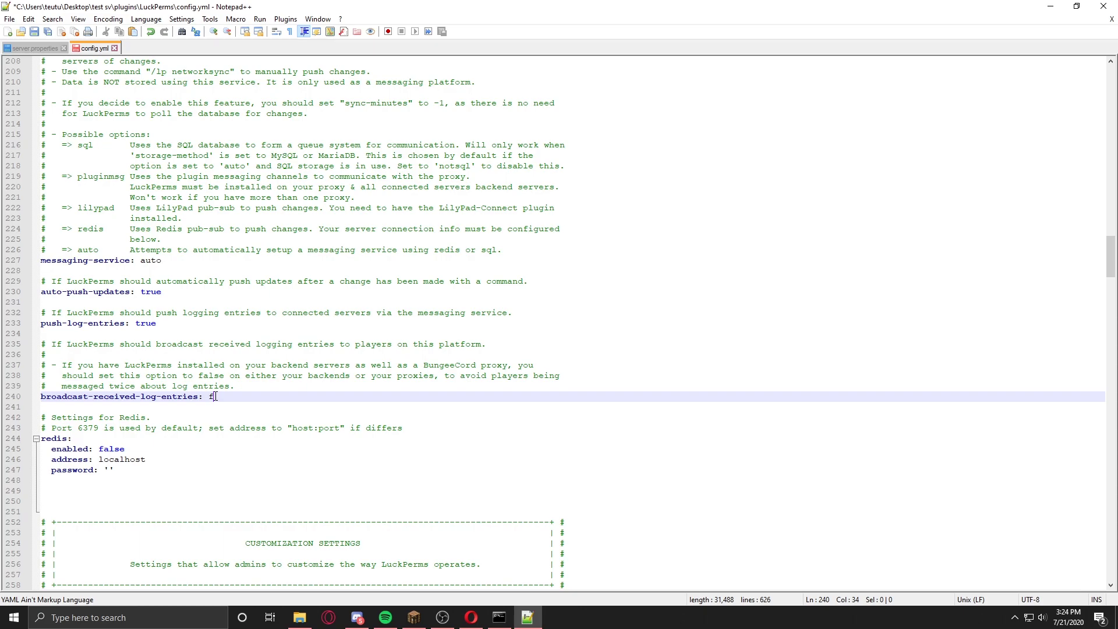
key(BackSpace)
text(true)
Step: Save config.yml
click(32, 31)
scroll(198, 230, up, 18)
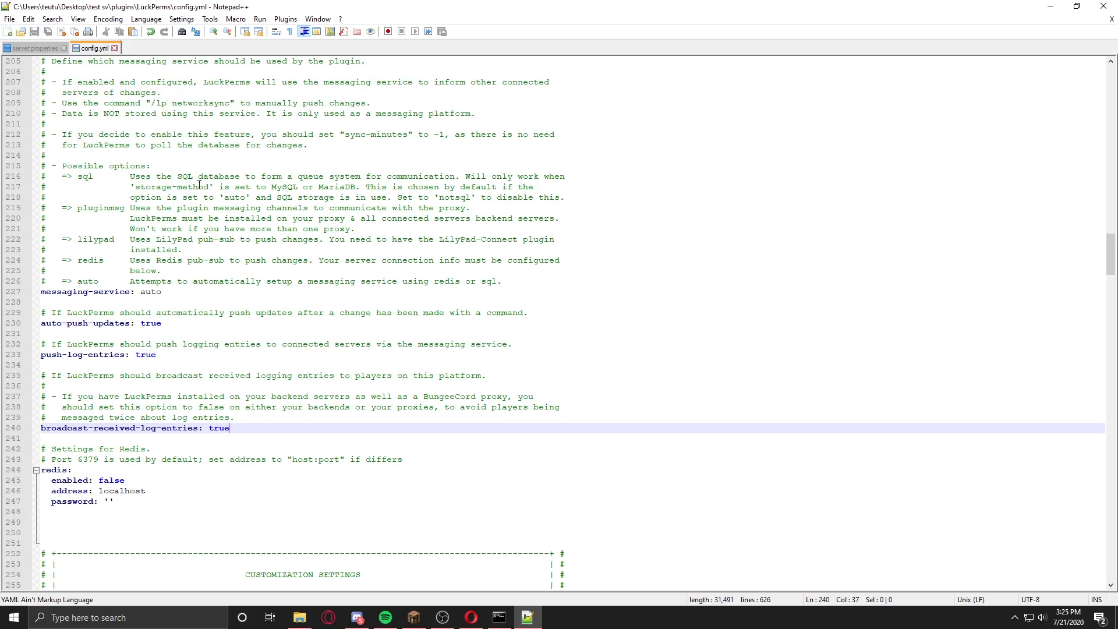
scroll(197, 230, up, 2)
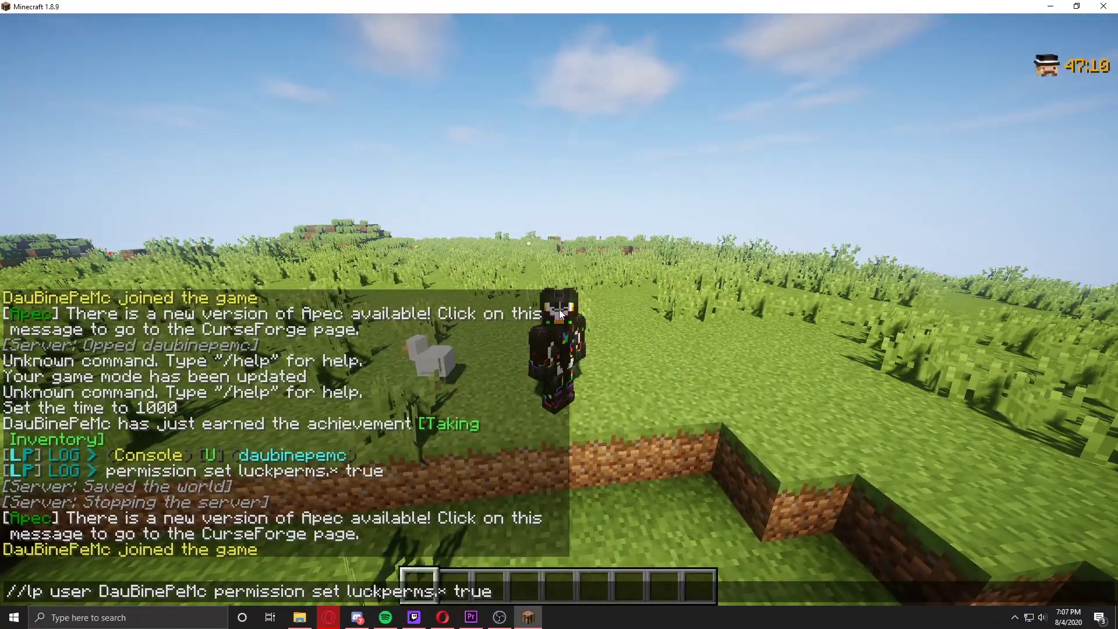
Step: Fix the chat line to '/lp user <player> permission set luckperms.* true' and select it all
key(Home)
key(Delete)
key(End)
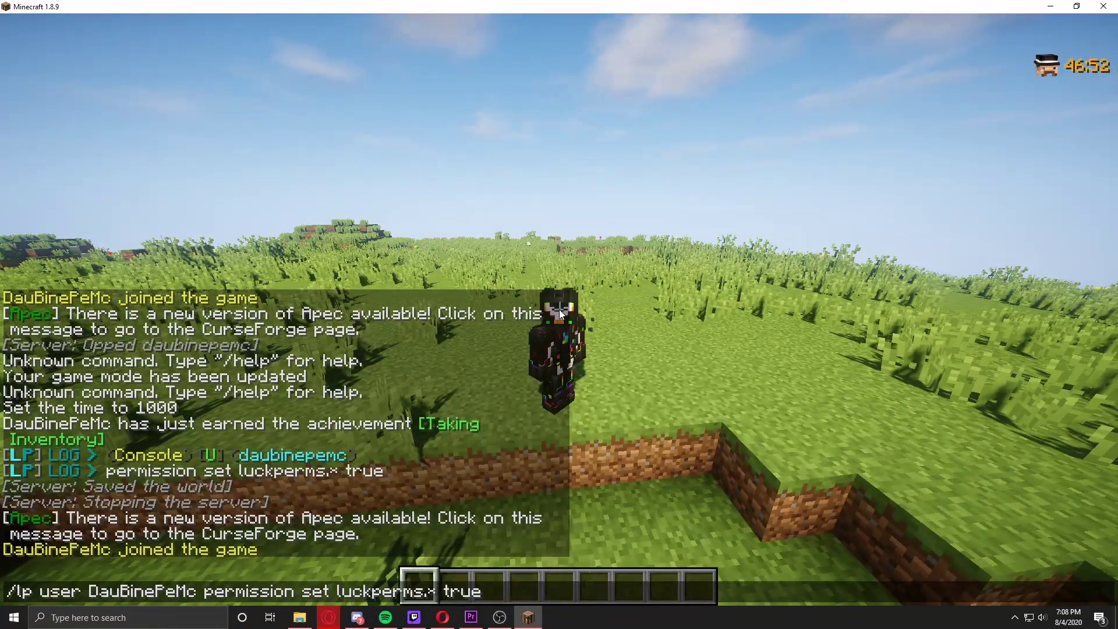
key(ctrl+a)
key(ctrl+c)
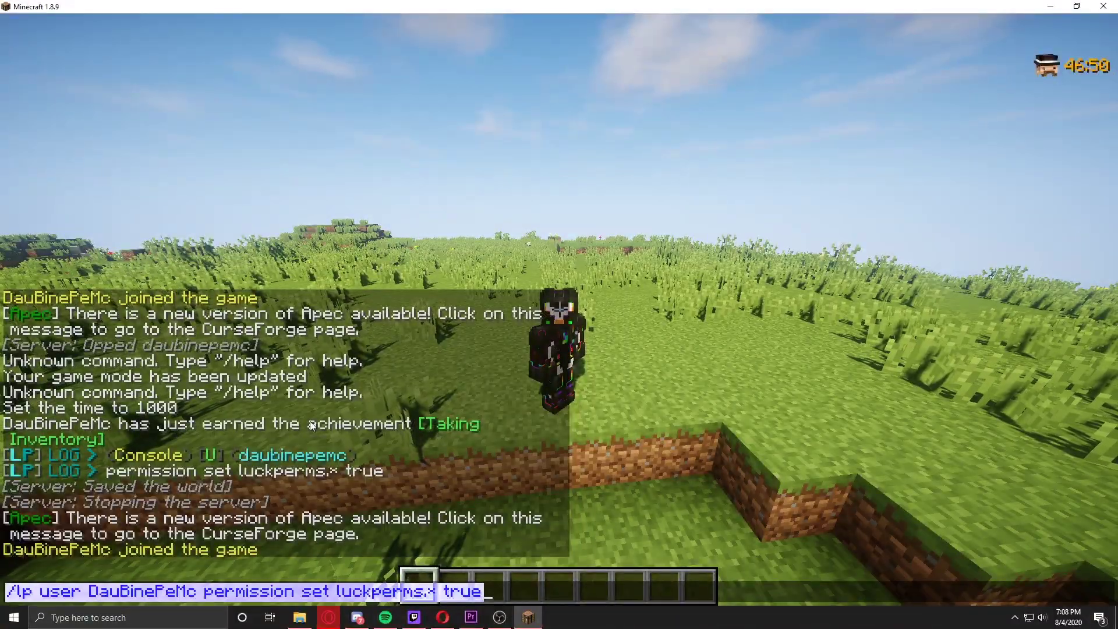
Step: Paste the luckperms.* permission command into the server console and send it
click(453, 620)
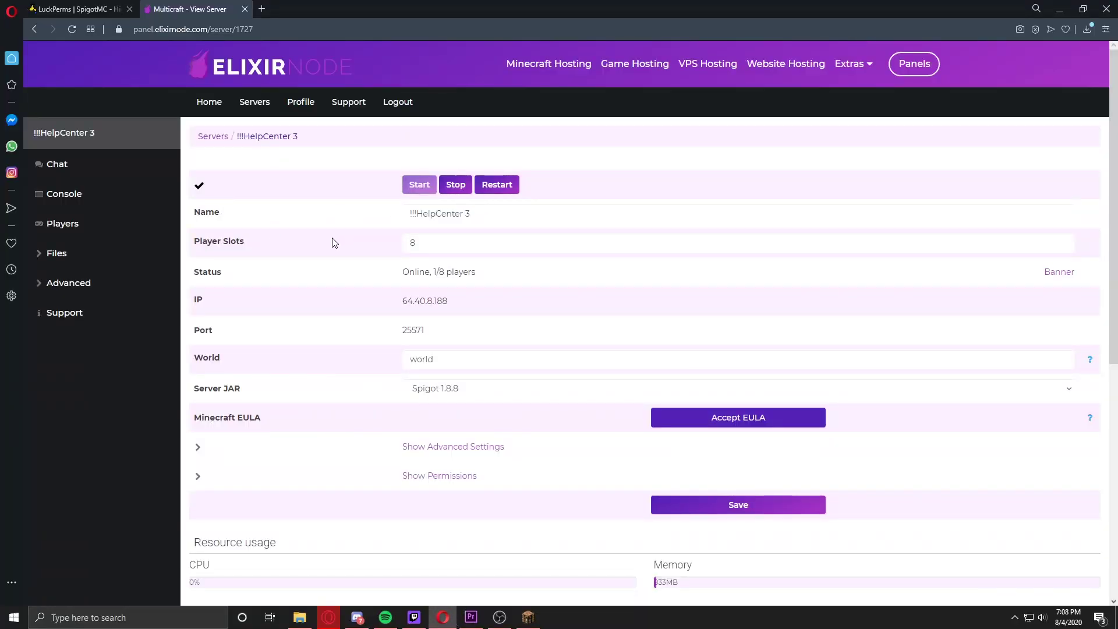
click(110, 202)
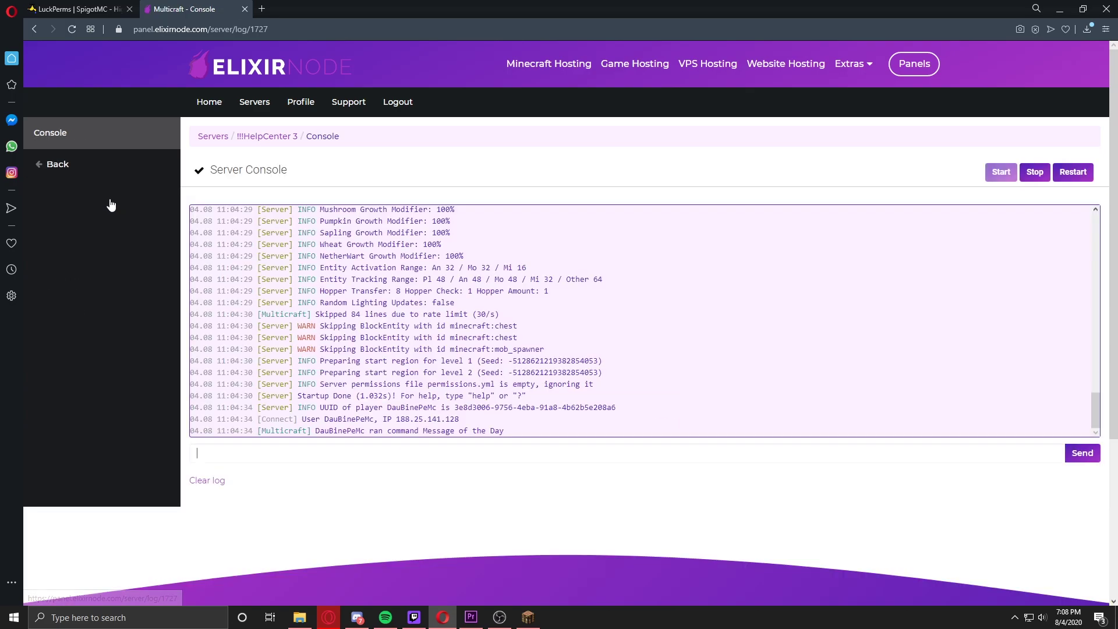
key(ctrl+v)
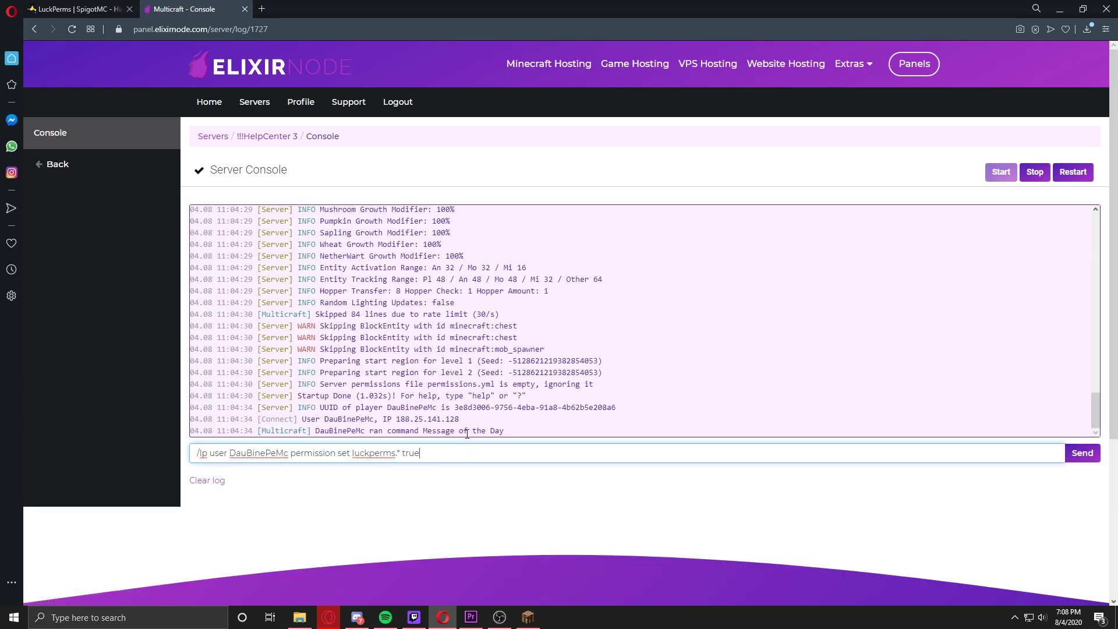
key(Return)
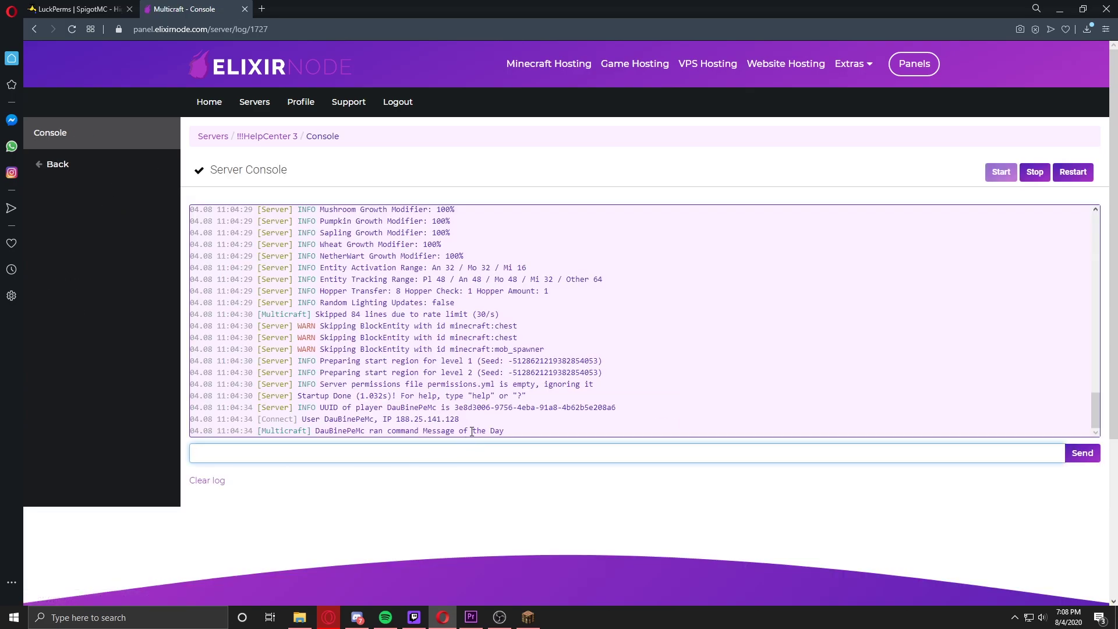
click(397, 435)
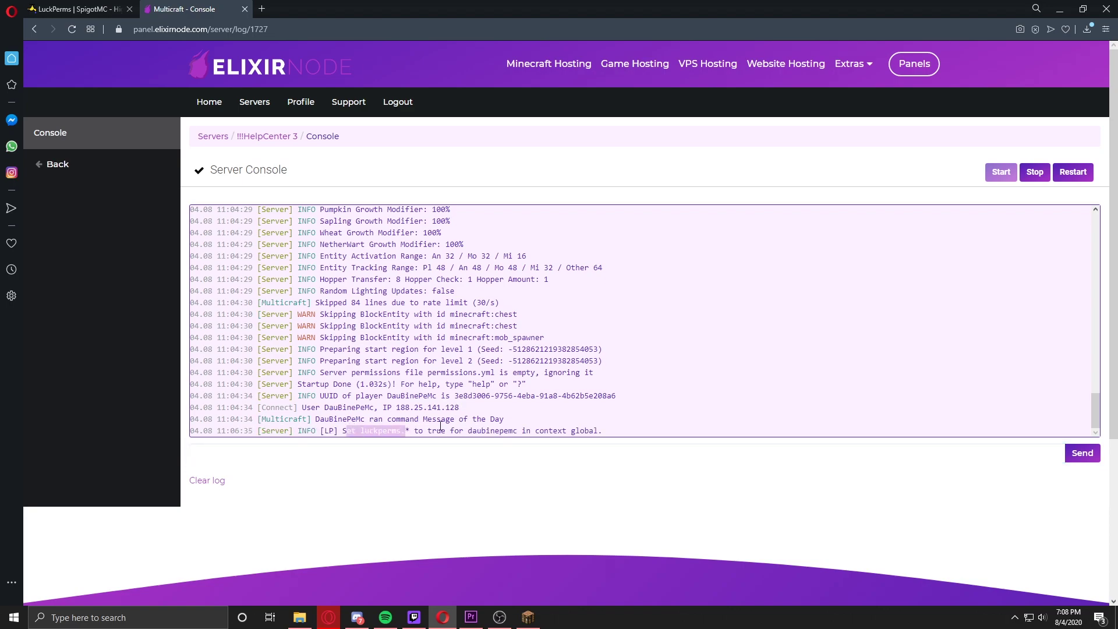
Step: Bring Minecraft back to the front and clear the chat to return to the world
click(527, 617)
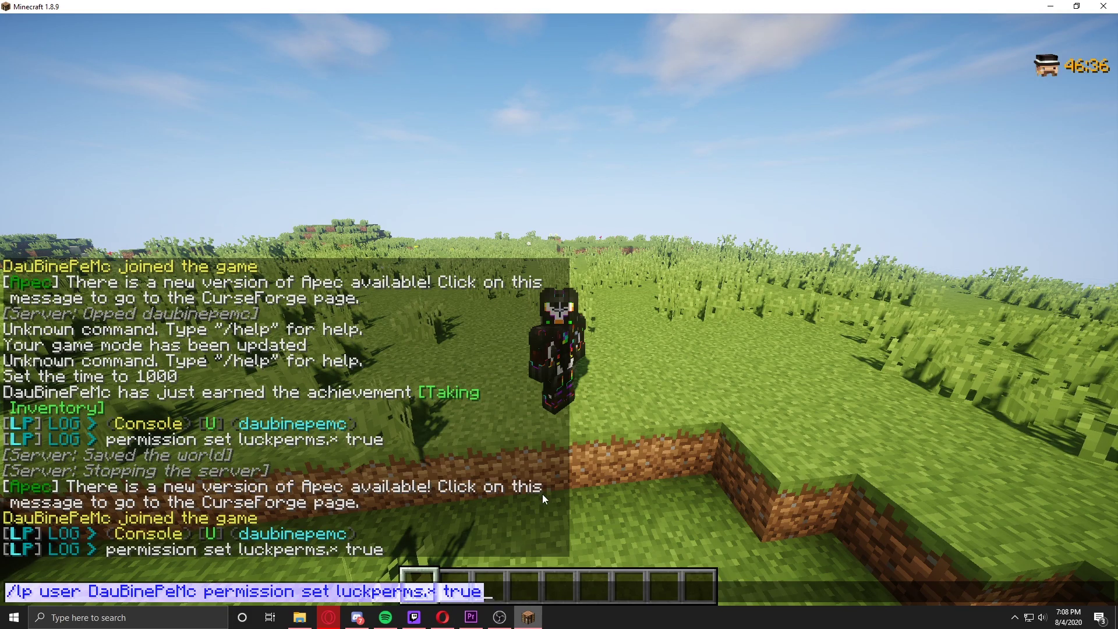
key(Escape)
key(t)
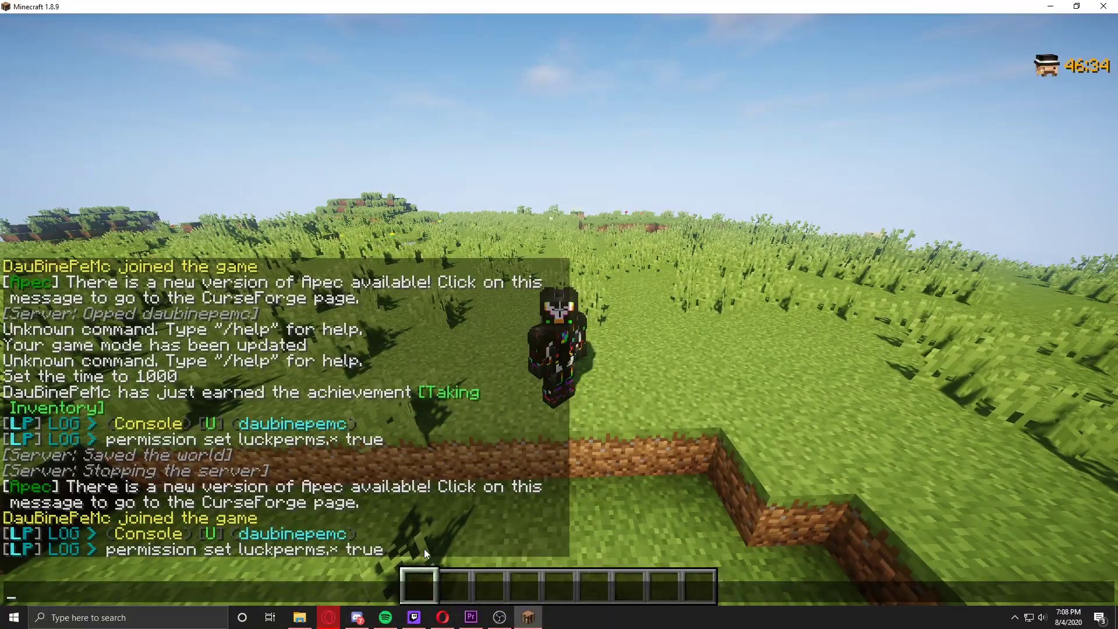
key(Escape)
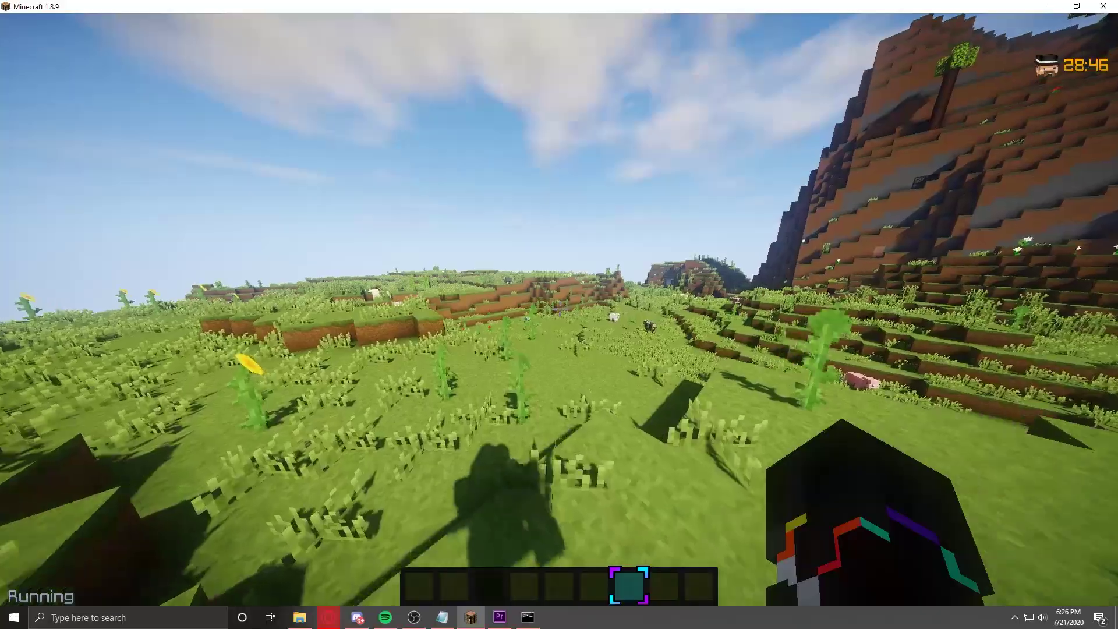
Step: Walk across the meadow, over the hill and past the quartz blocks to the pond
key(w)
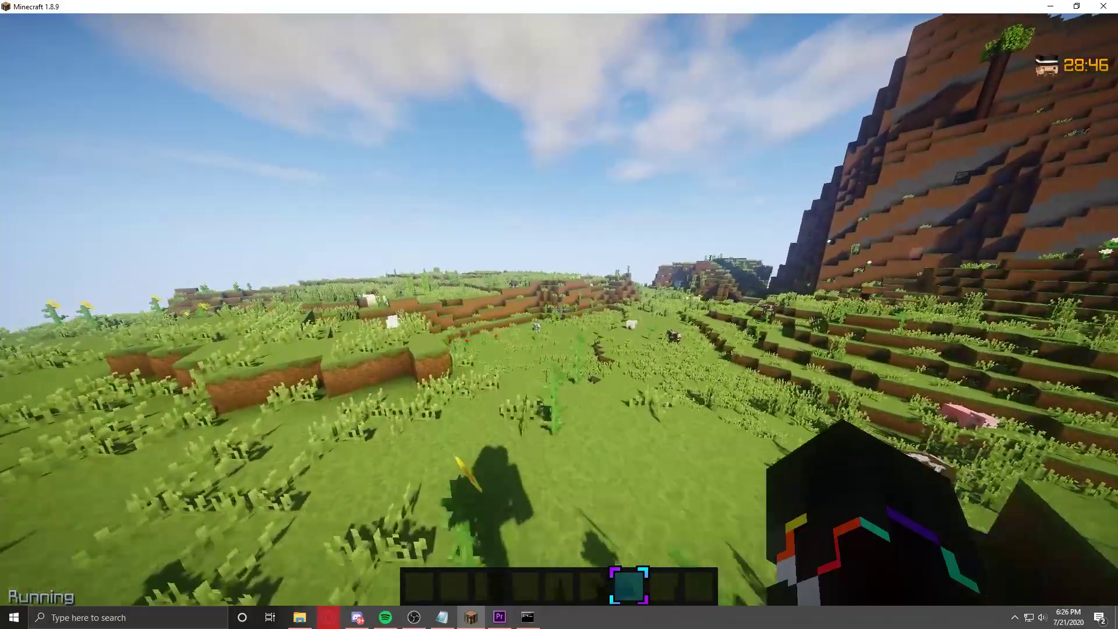
key(w)
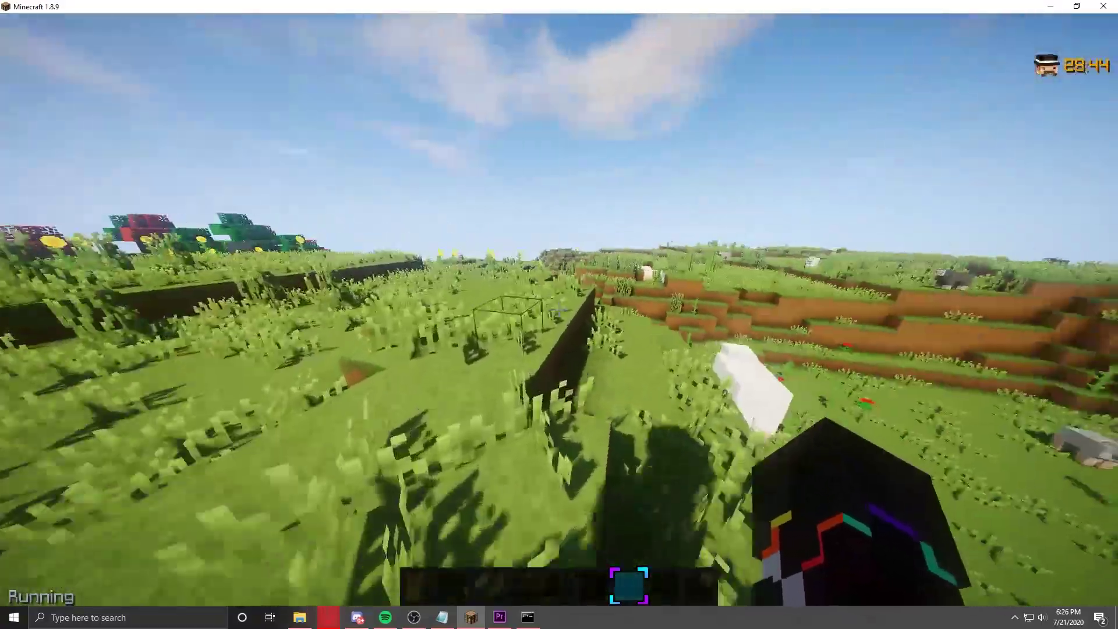
key(w)
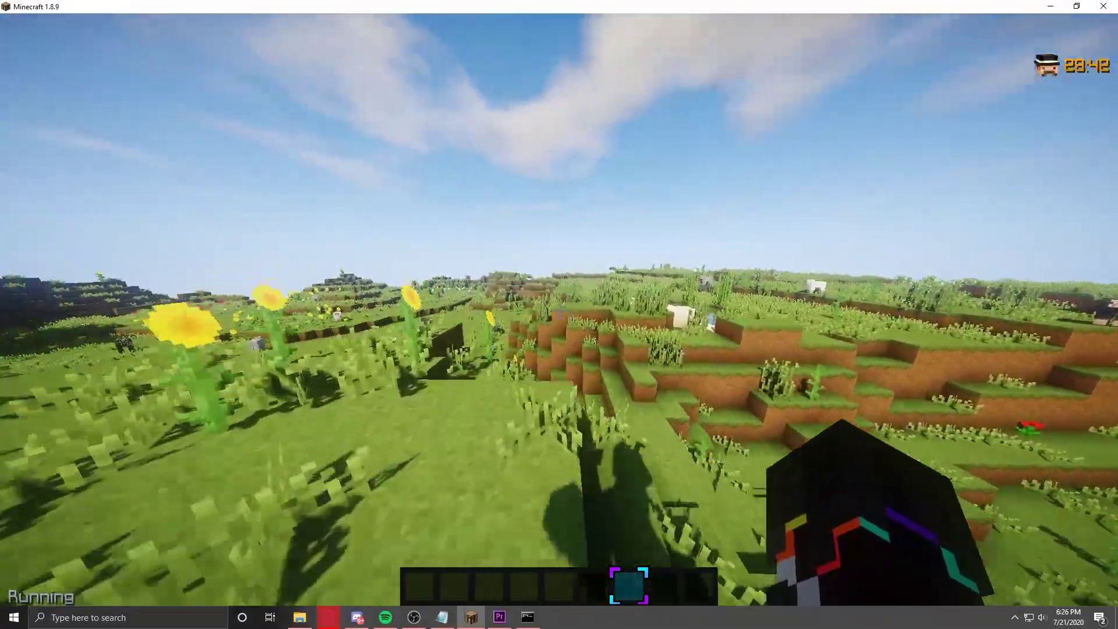
key(w)
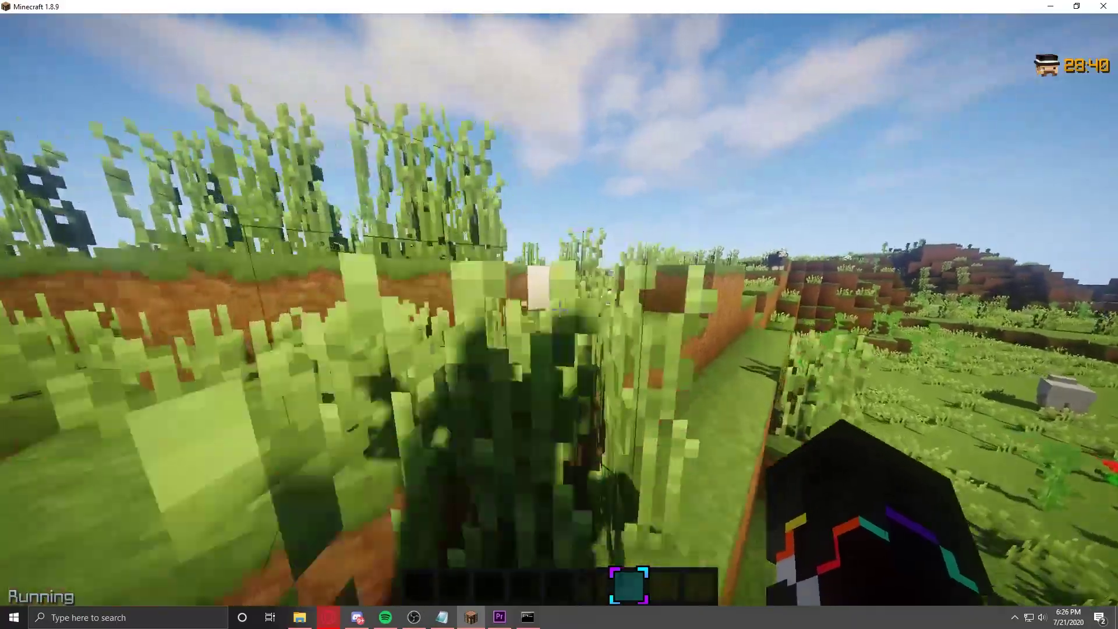
key(w)
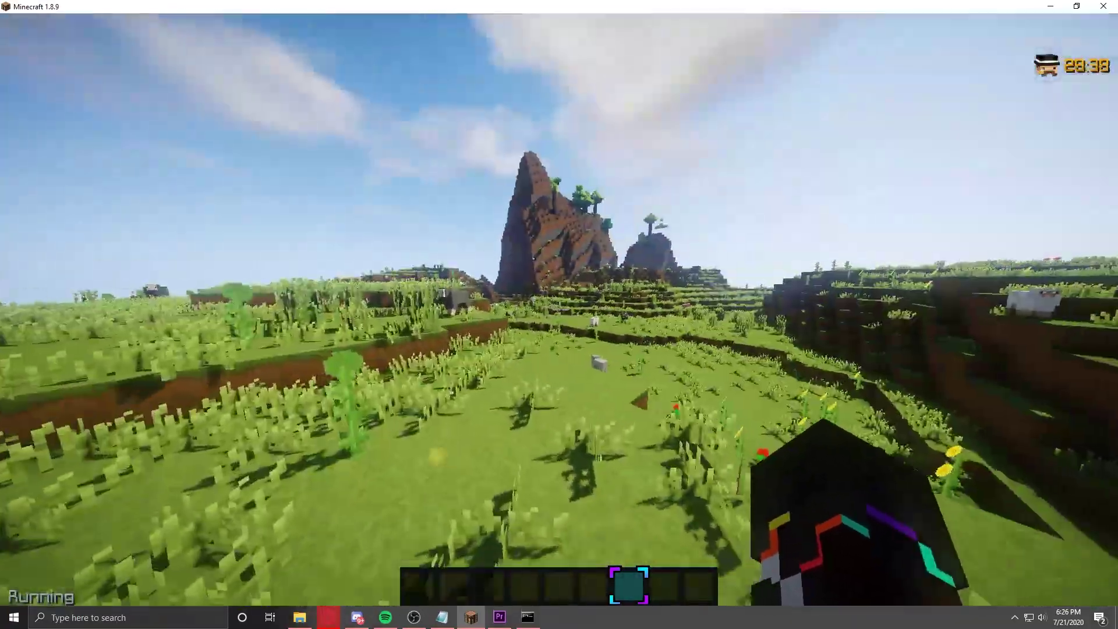
key(w)
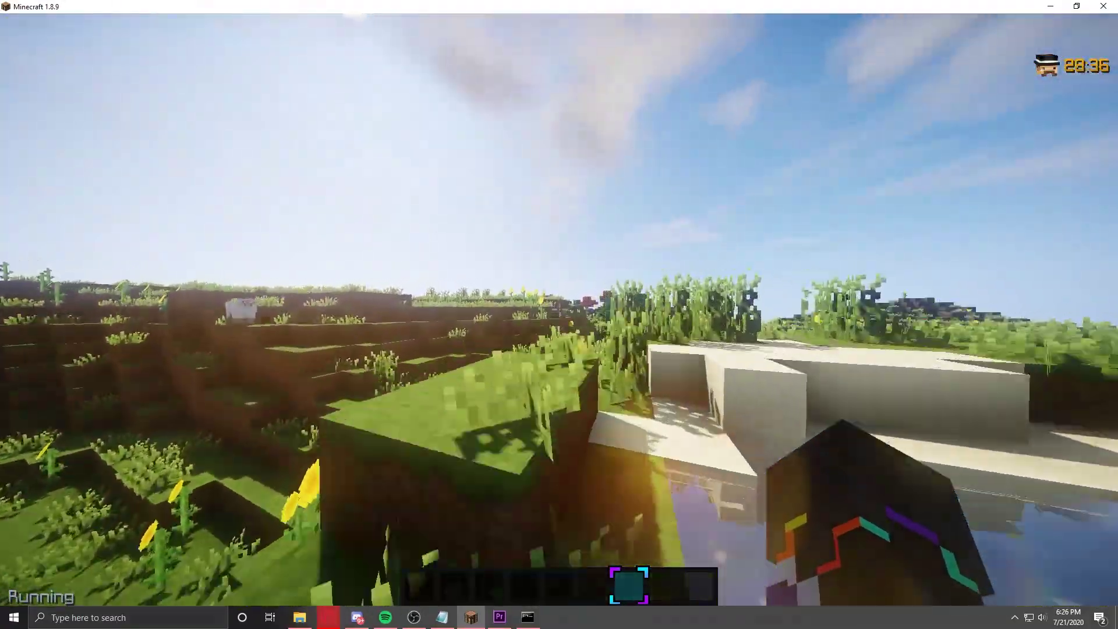
key(w)
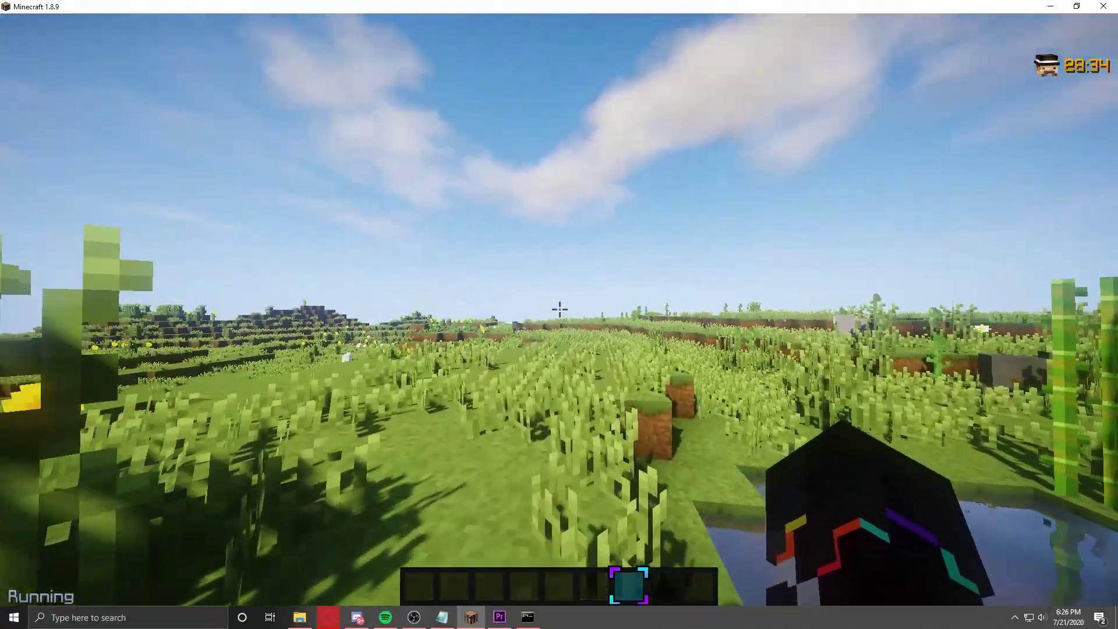
key(w)
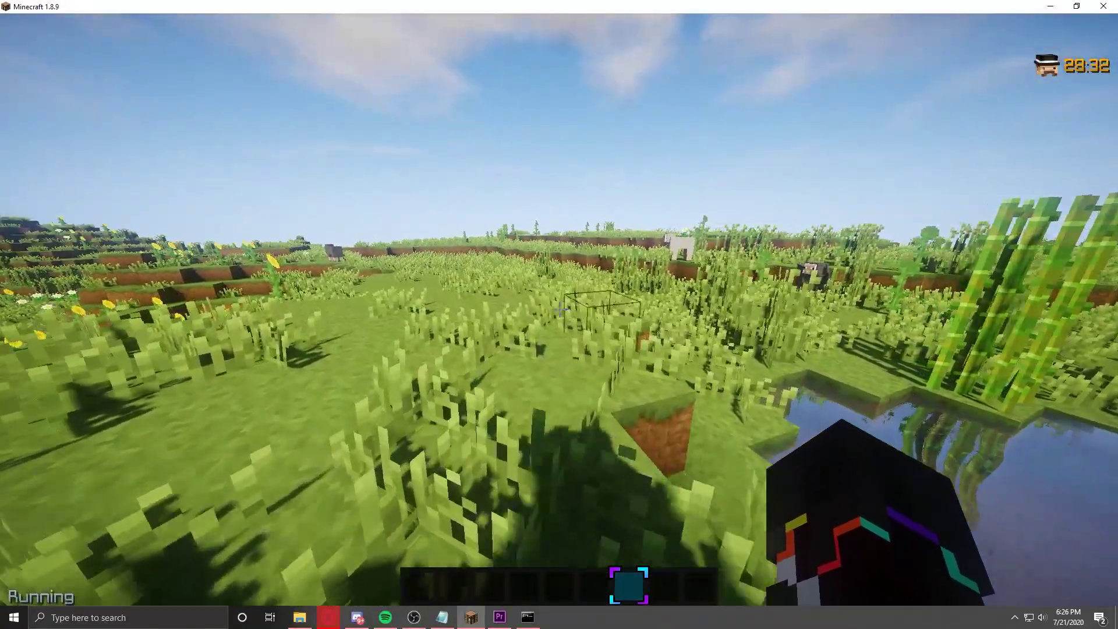
Step: Create the LuckPerms groups vip and helper with /lp creategroup
key(slash)
text(lp)
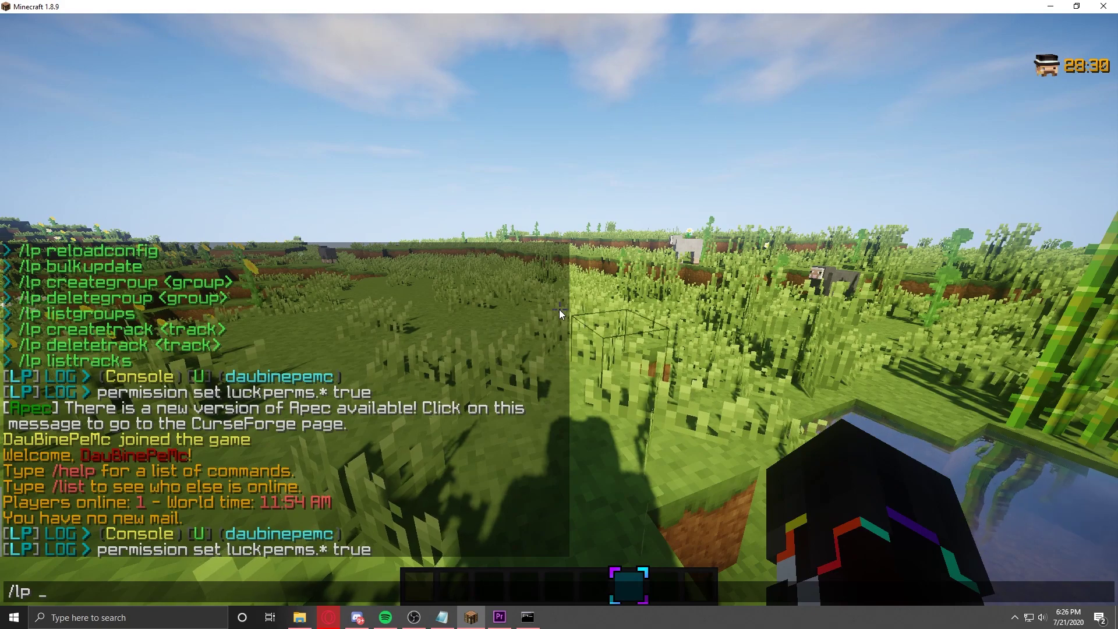
text( creategroup mem)
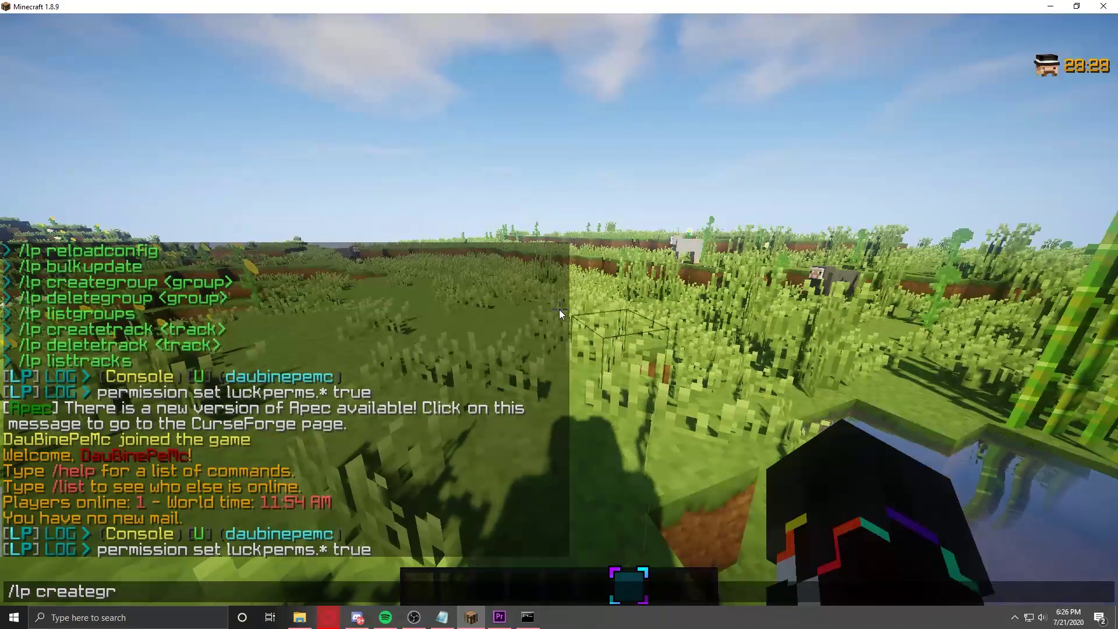
key(BackSpace)
key(BackSpace)
key(BackSpace)
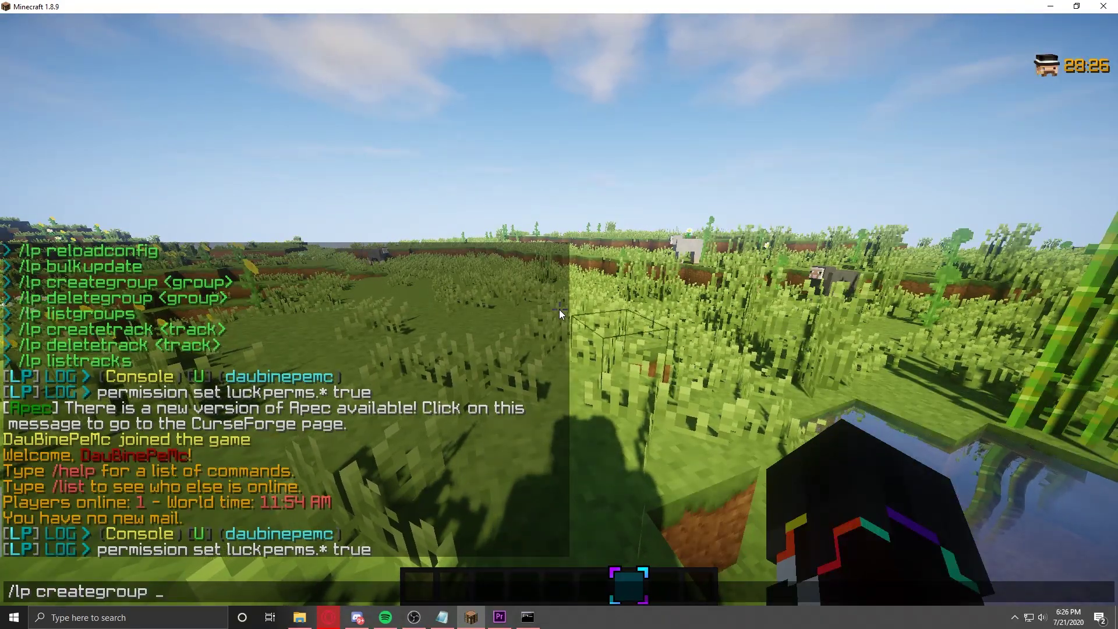
text(vip)
key(Return)
key(slash)
key(Up)
key(BackSpace)
key(BackSpace)
Step: Create the LuckPerms group moderator
key(BackSpace)
text(helper)
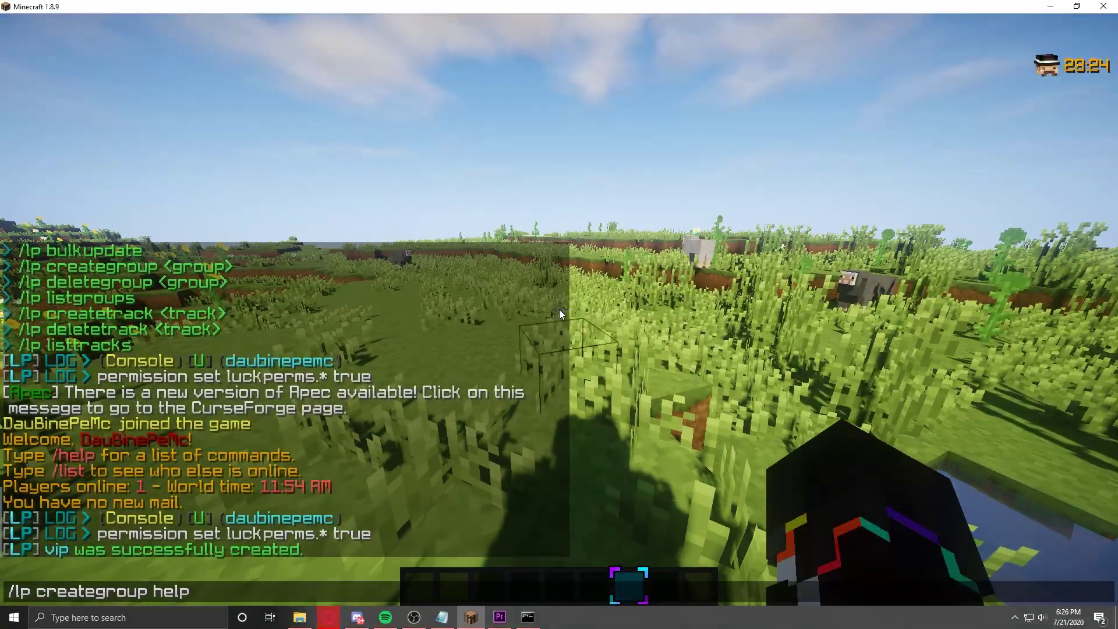
key(Return)
key(slash)
key(Up)
key(BackSpace)
key(BackSpace)
key(BackSpace)
key(BackSpace)
key(BackSpace)
key(BackSpace)
text(moderator)
key(Return)
Step: Create the LuckPerms track staff with /lp createtrack staff
key(w)
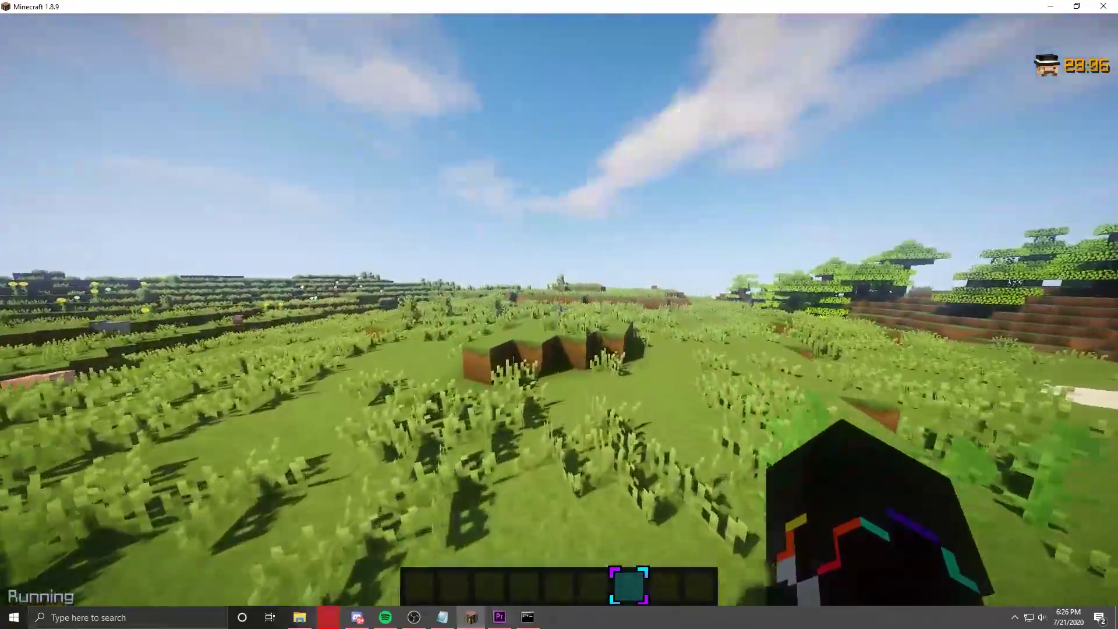
key(slash)
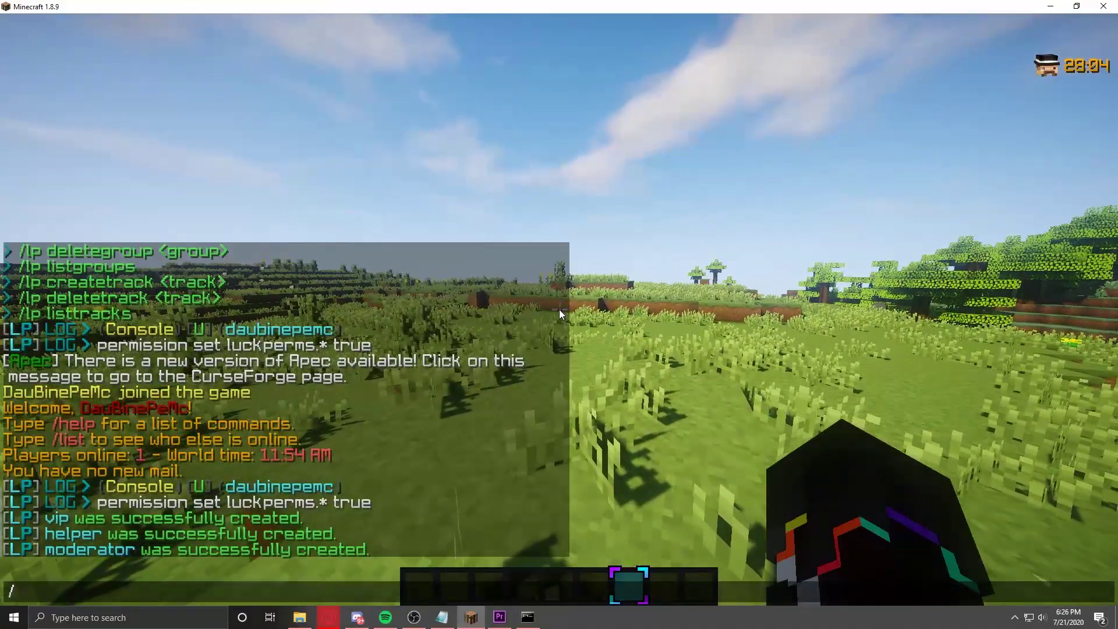
text(lp createtrack )
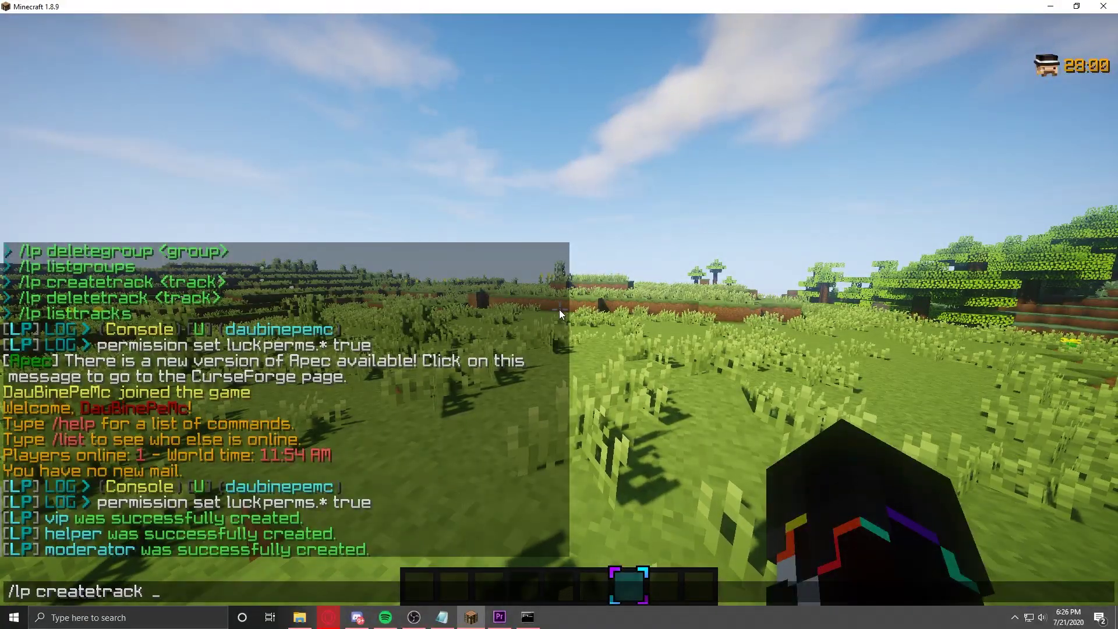
text(staff)
key(Return)
key(t)
key(Up)
key(BackSpace)
key(BackSpace)
key(BackSpace)
key(BackSpace)
key(BackSpace)
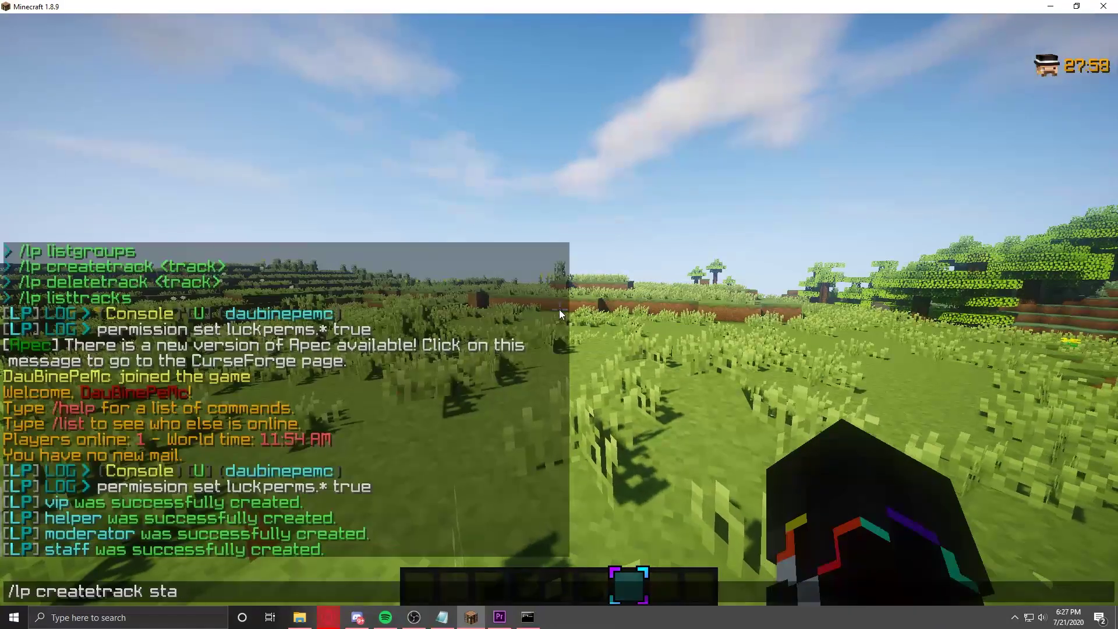
Step: Create the ranks track and append helper, then moderator, to the staff track
text(ranks)
key(Return)
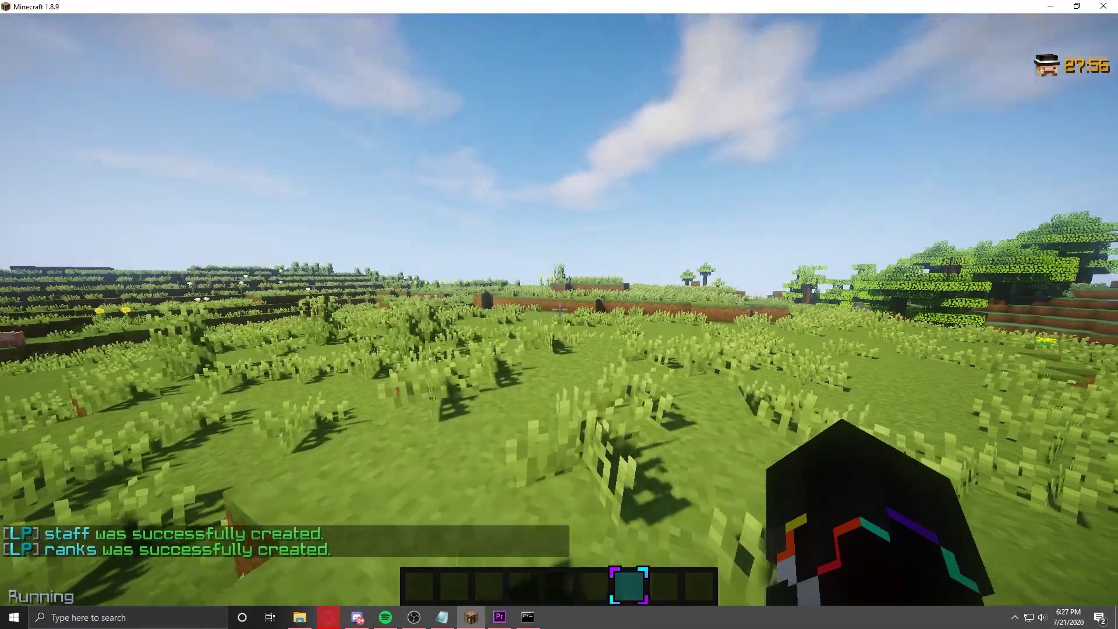
key(slash)
text(lp t)
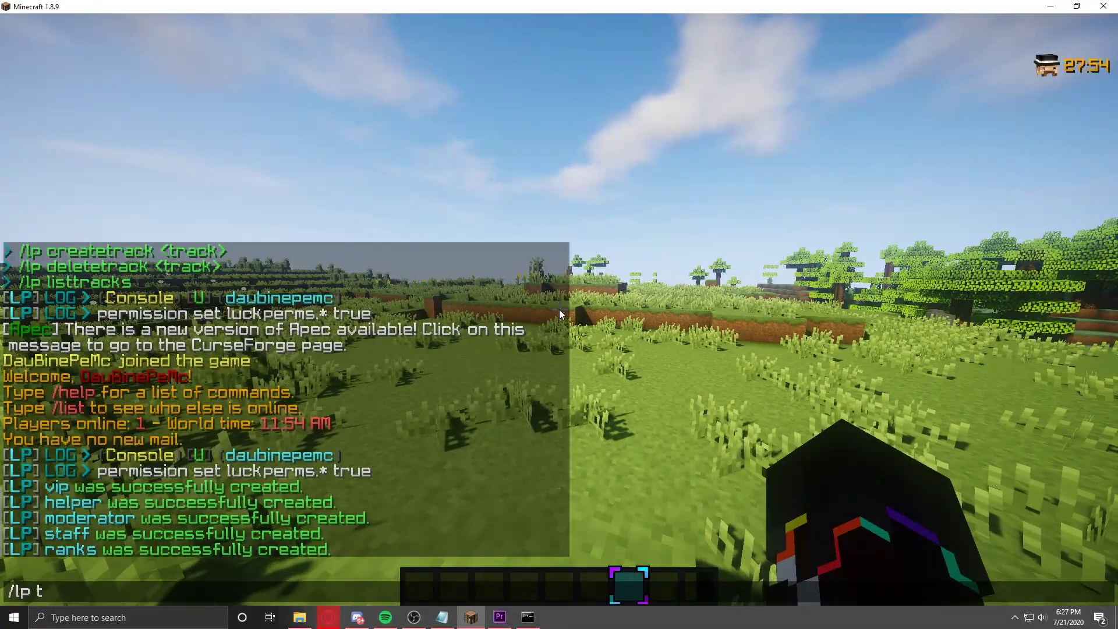
text(rack staff append)
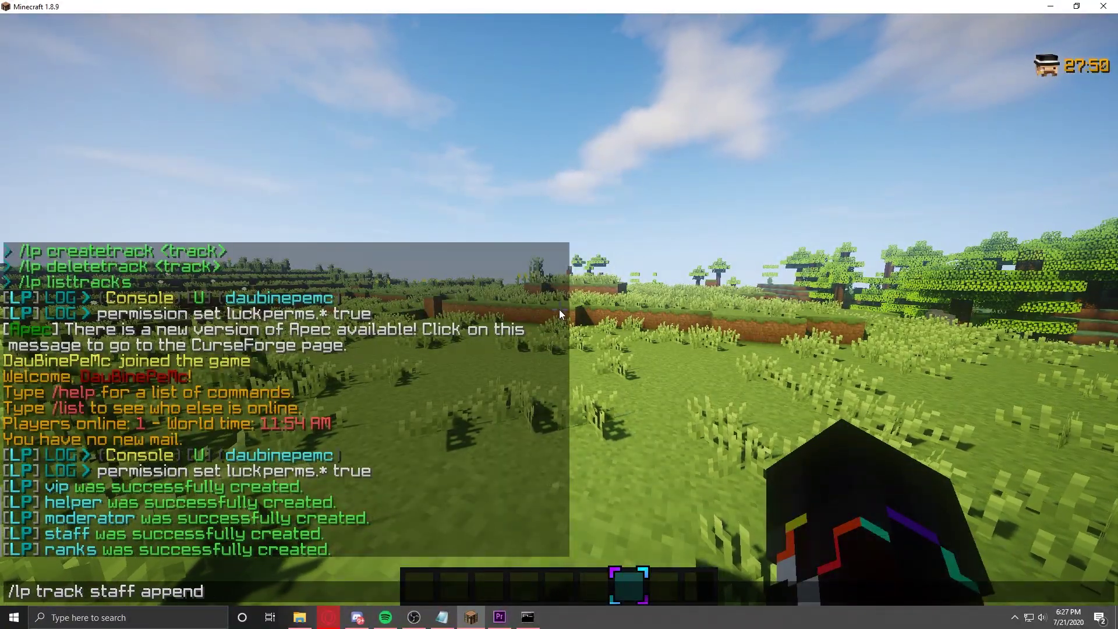
text( helper)
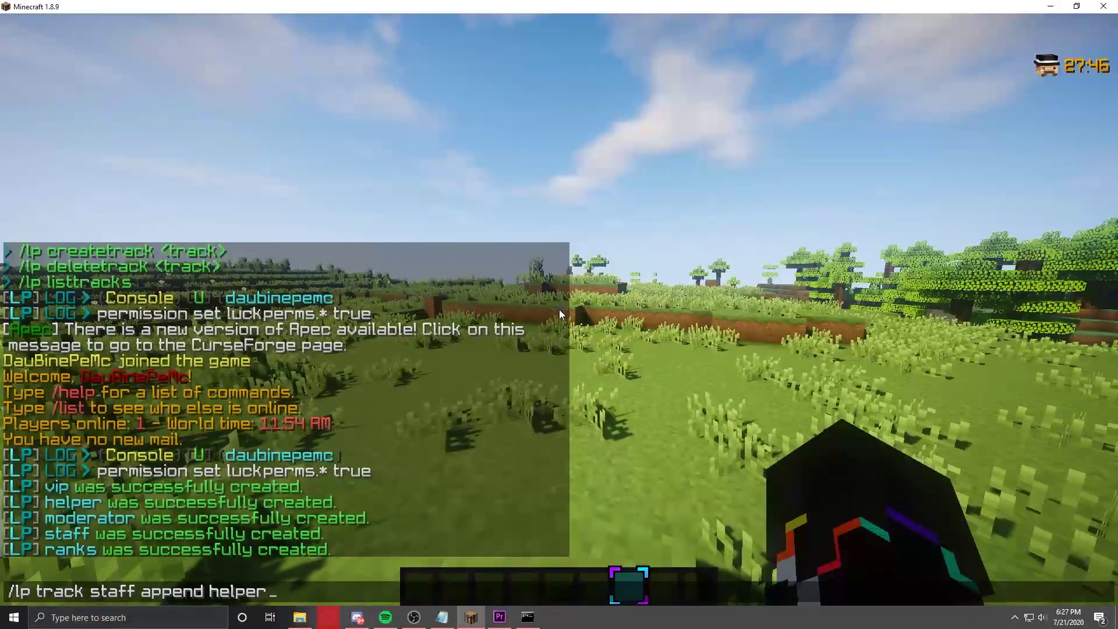
key(Return)
key(t)
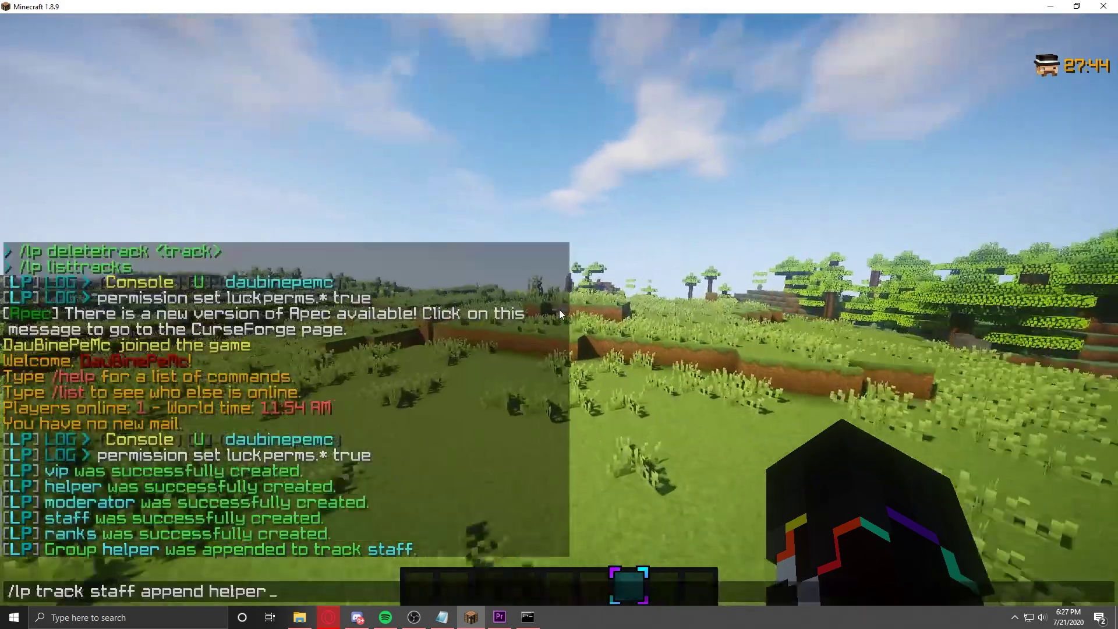
key(Up)
key(BackSpace)
key(BackSpace)
key(BackSpace)
key(BackSpace)
key(BackSpace)
key(BackSpace)
key(BackSpace)
text(moderator)
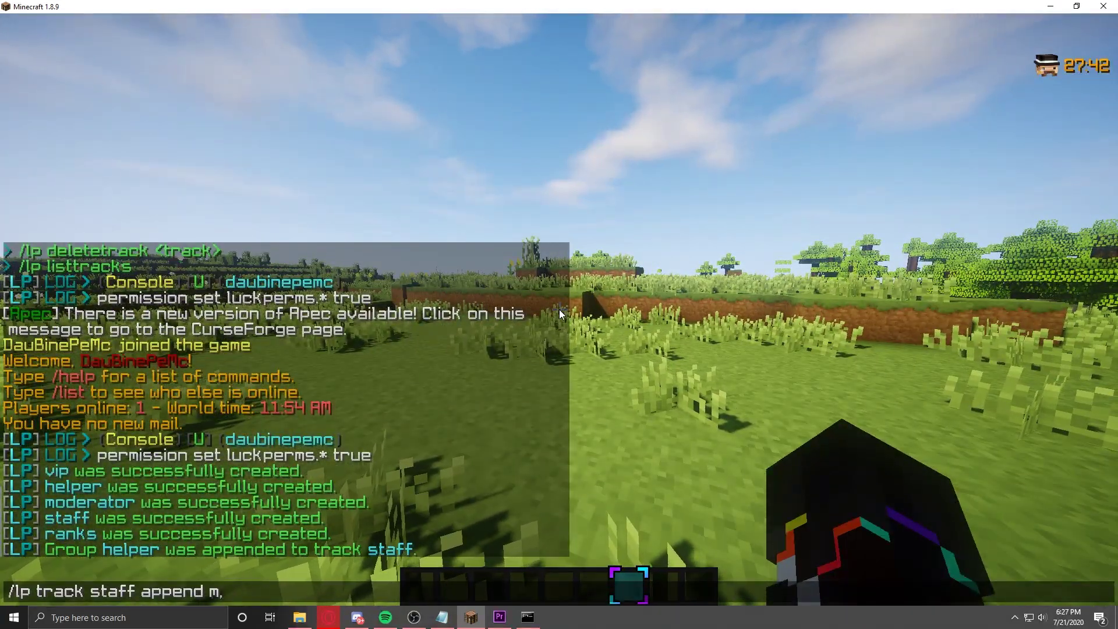
key(Return)
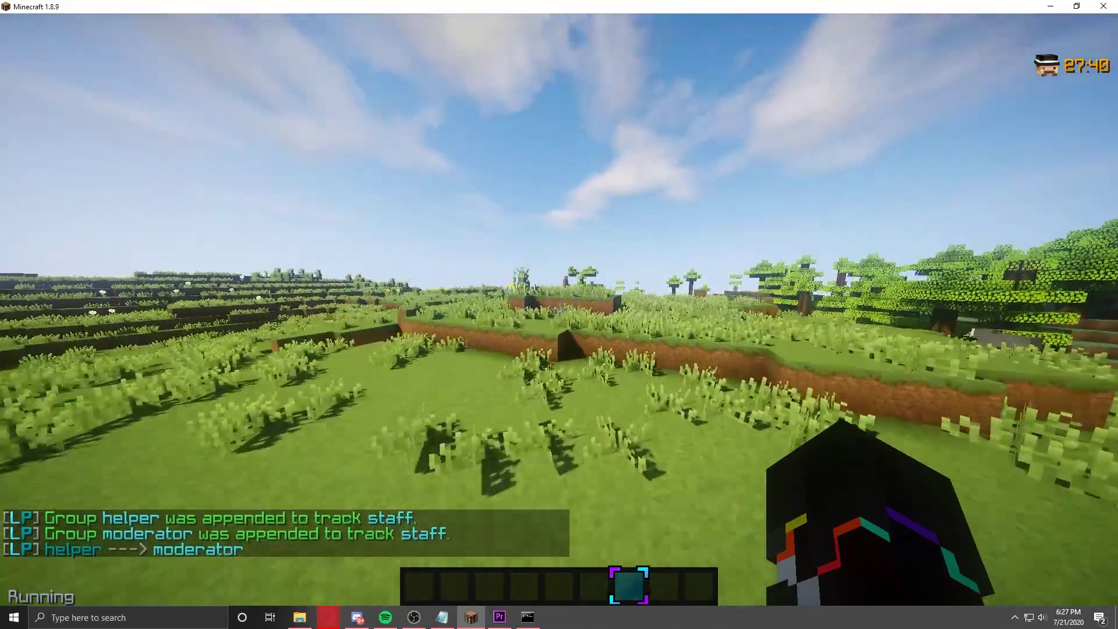
Step: Append default, then vip, to the ranks track
key(w)
key(w)
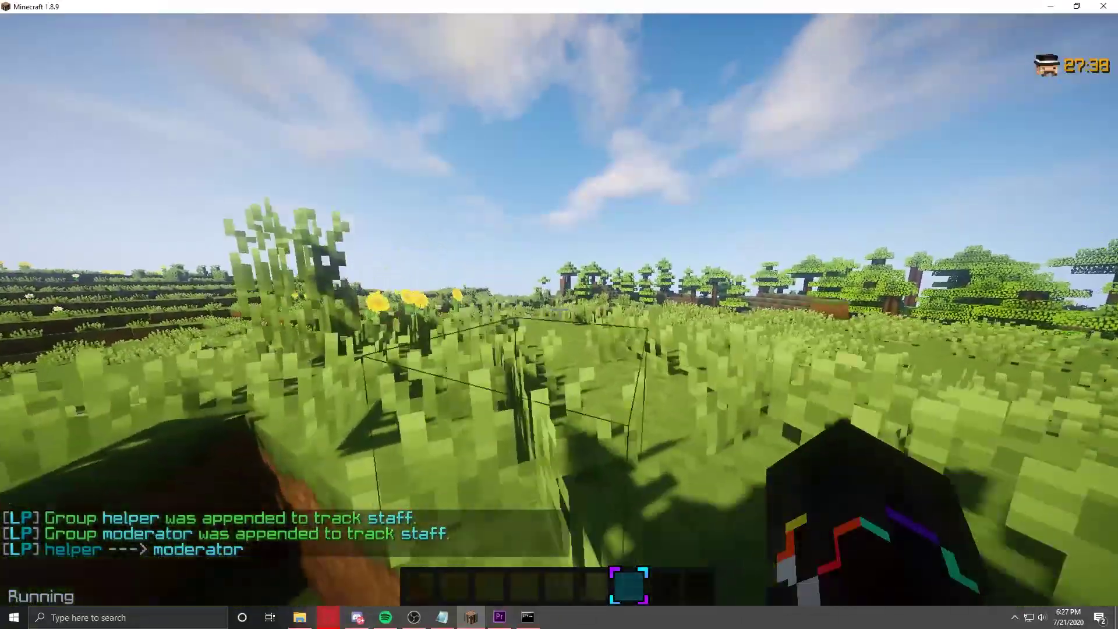
key(w)
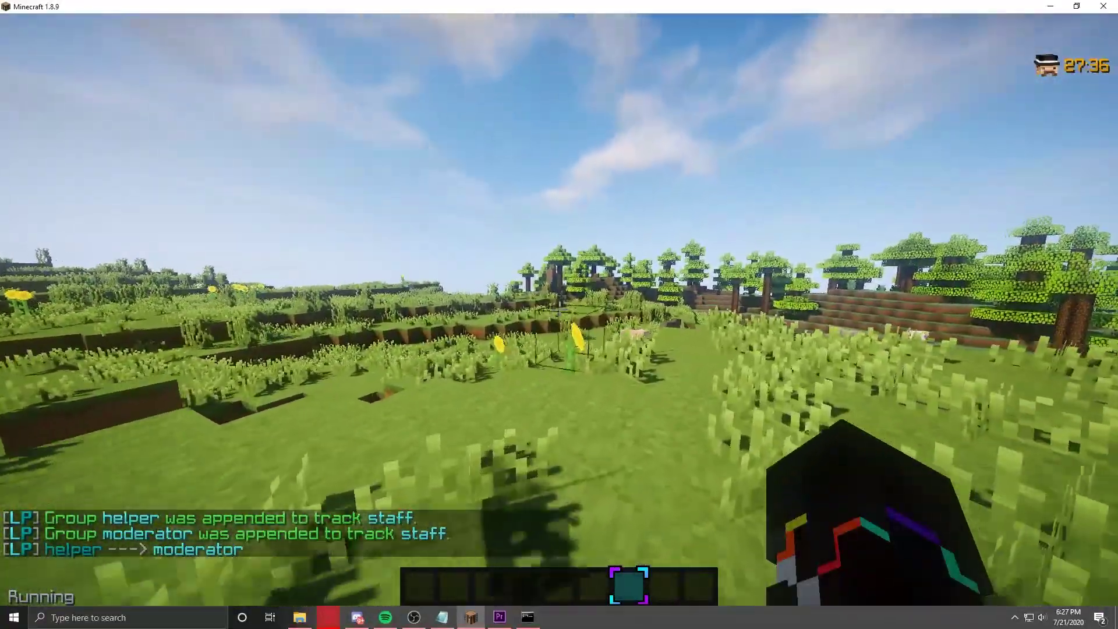
key(t)
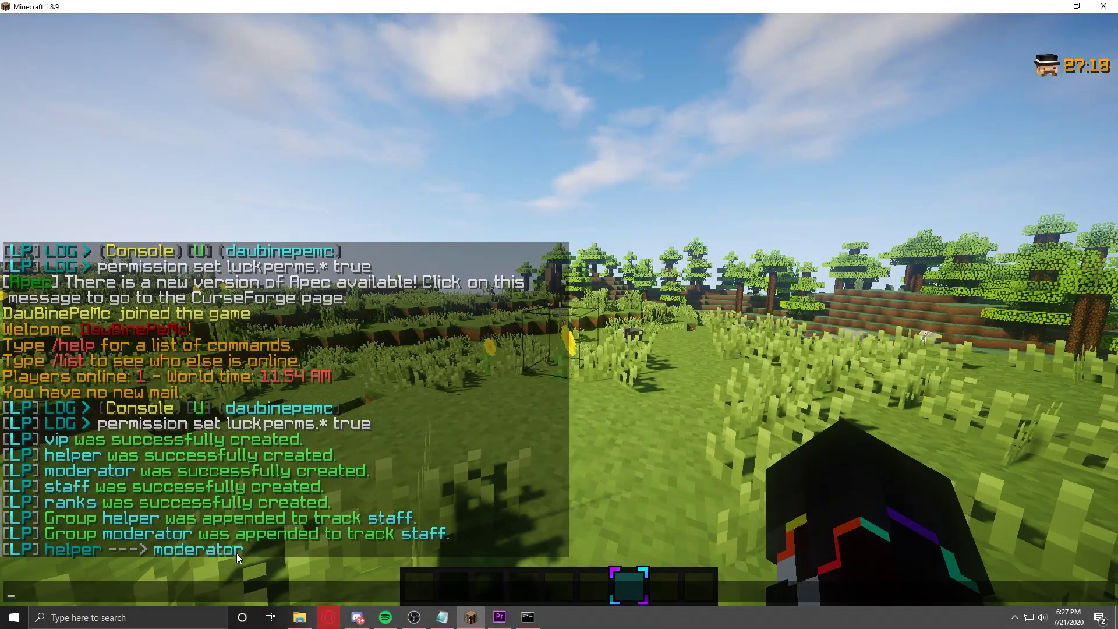
key(Up)
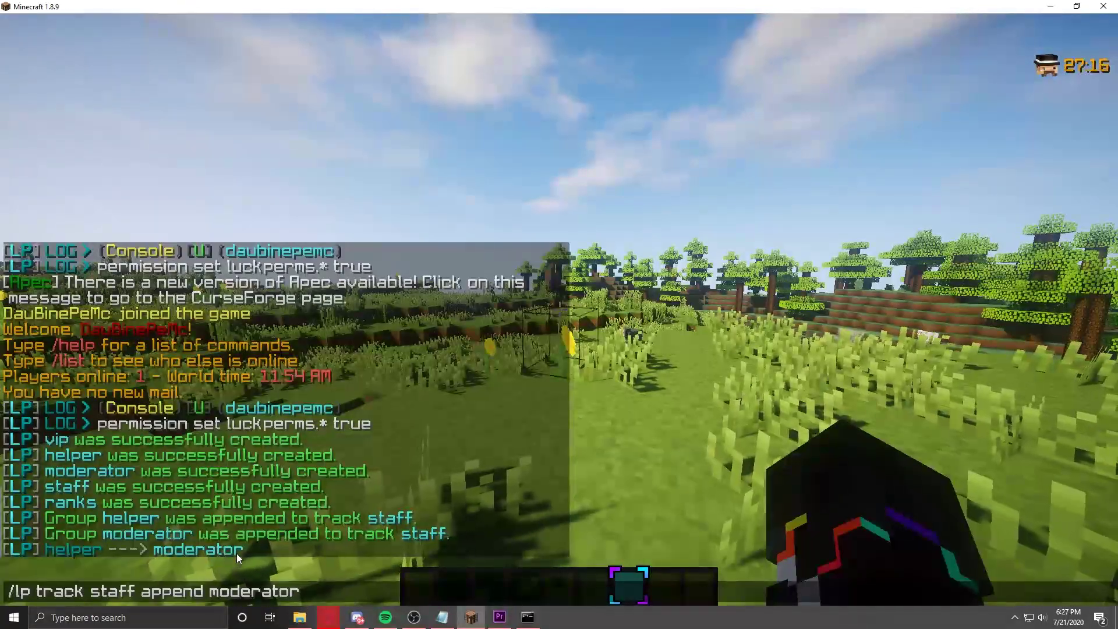
key(Down)
text(track )
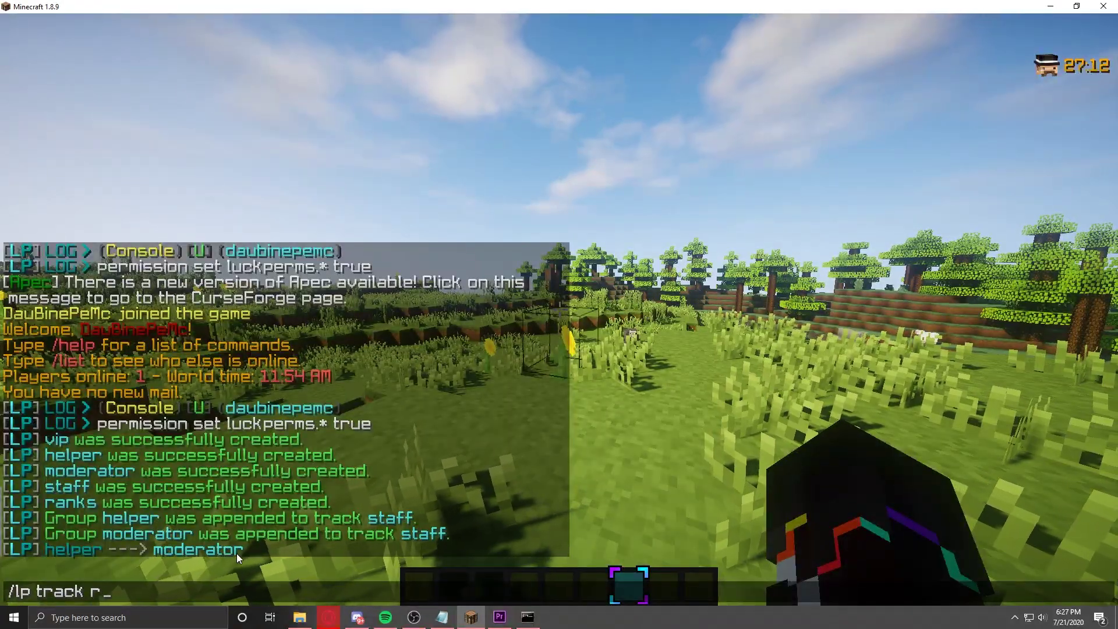
text(ranks append default)
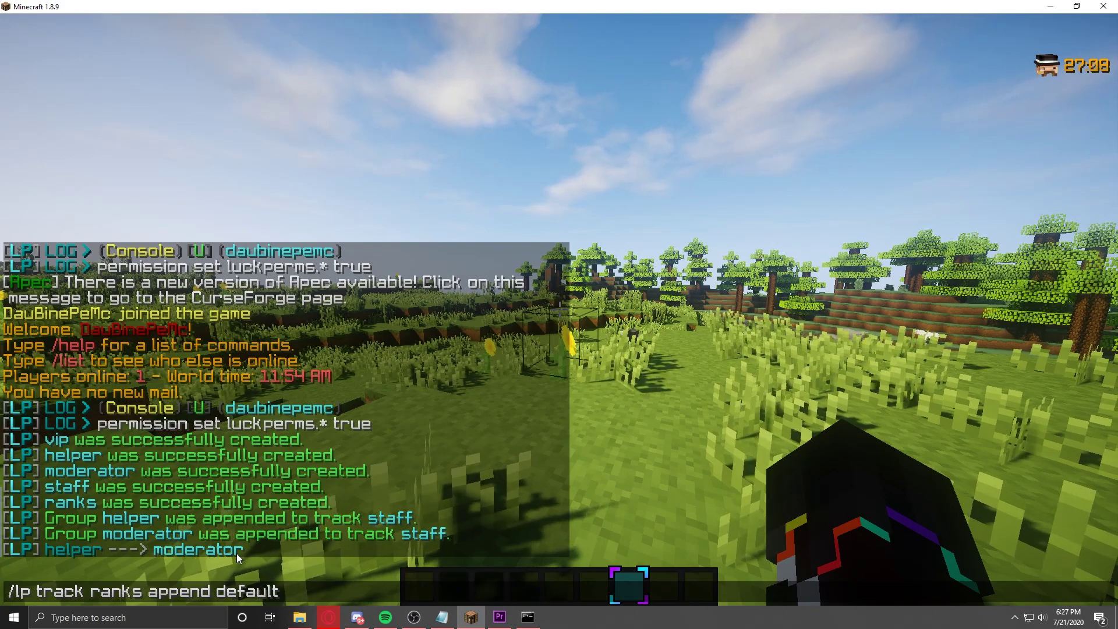
key(Return)
key(Up)
key(BackSpace)
key(BackSpace)
key(BackSpace)
key(BackSpace)
key(BackSpace)
key(BackSpace)
key(BackSpace)
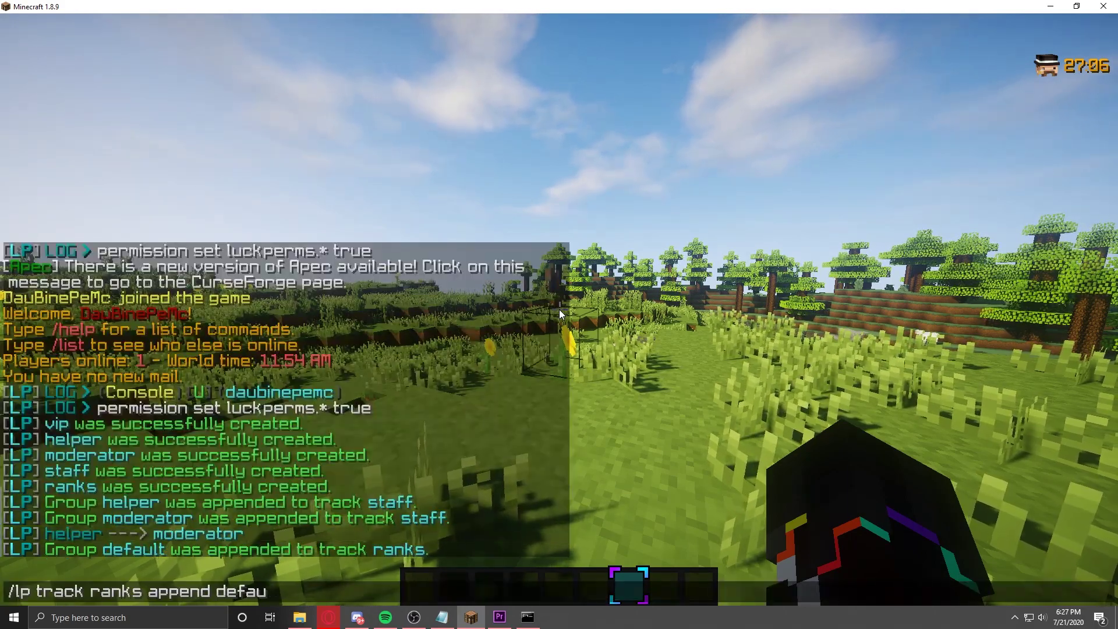
text(vip)
key(Return)
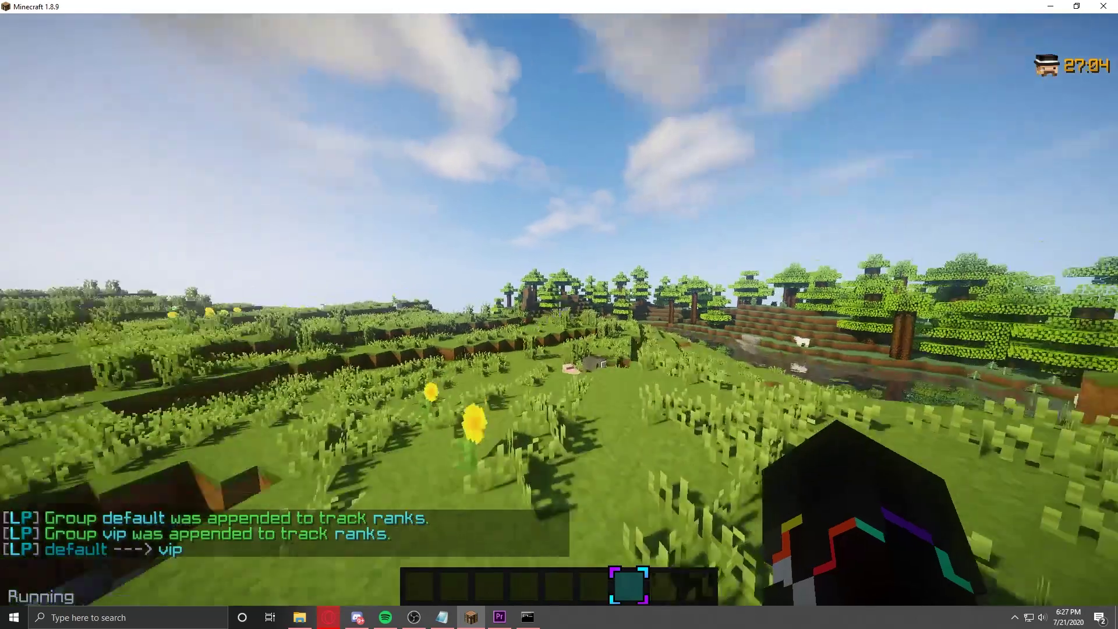
Step: Roam the field past the sheep, then start typing the /lp group default prefix command
key(t)
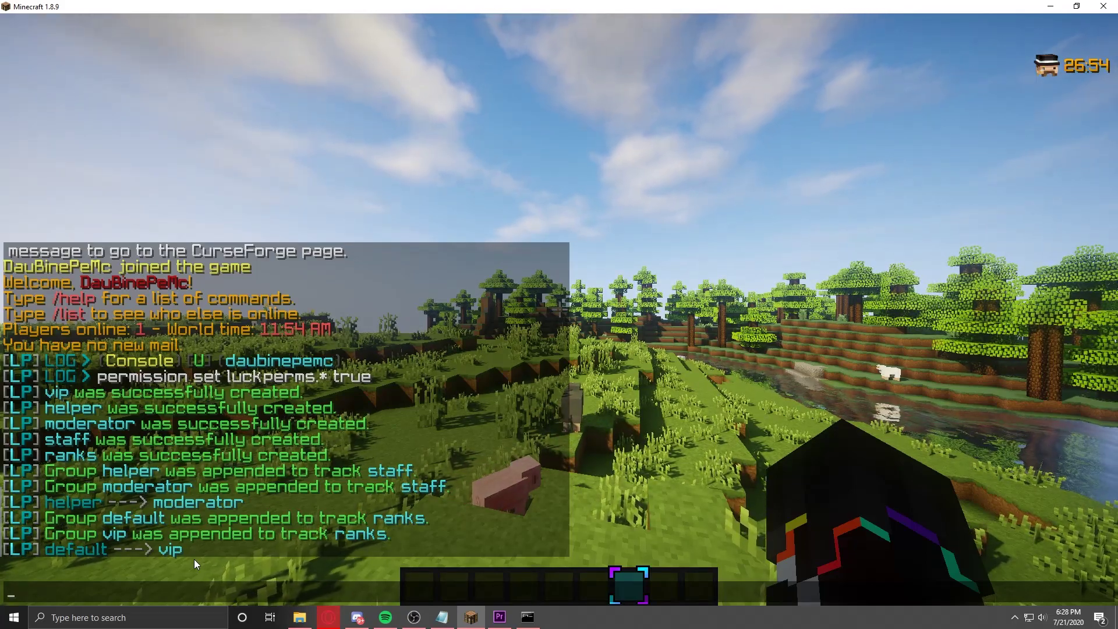
key(Escape)
key(w)
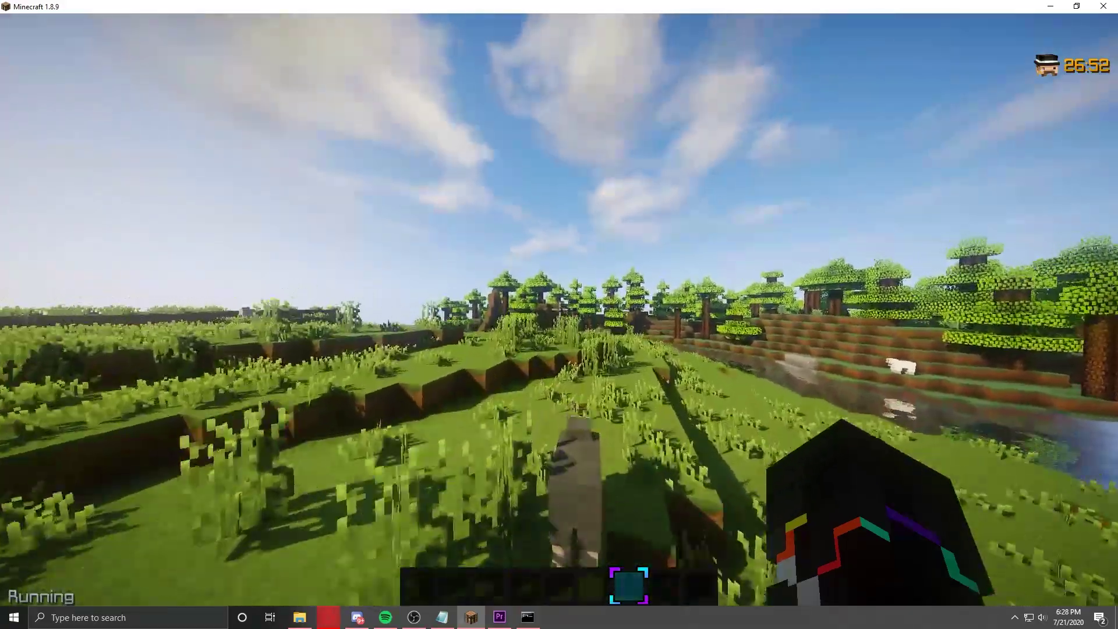
key(w)
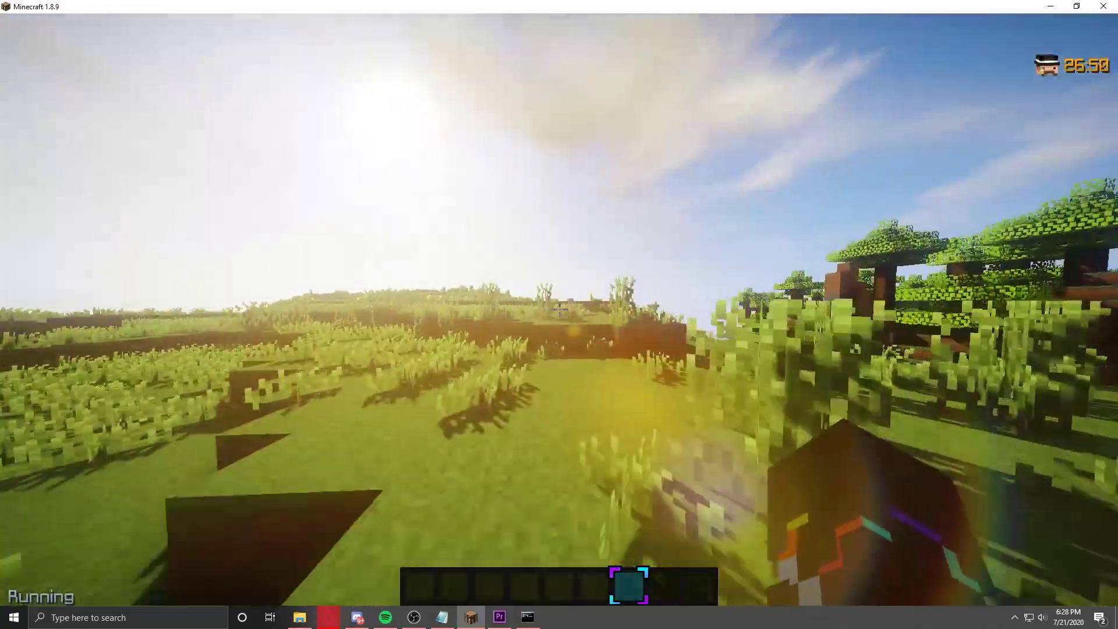
key(w)
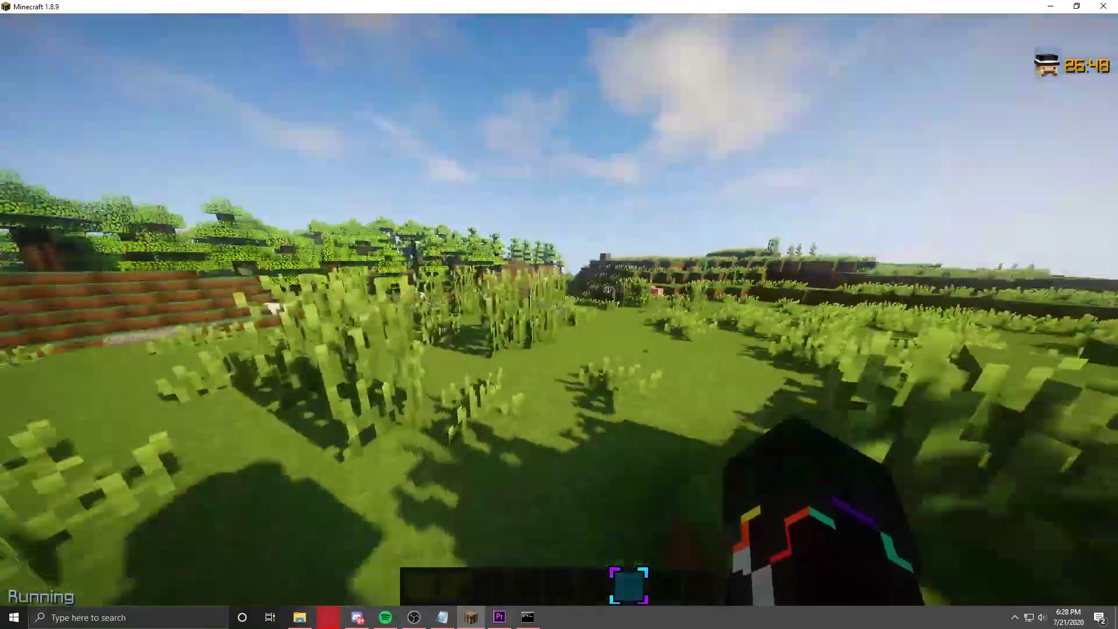
key(w)
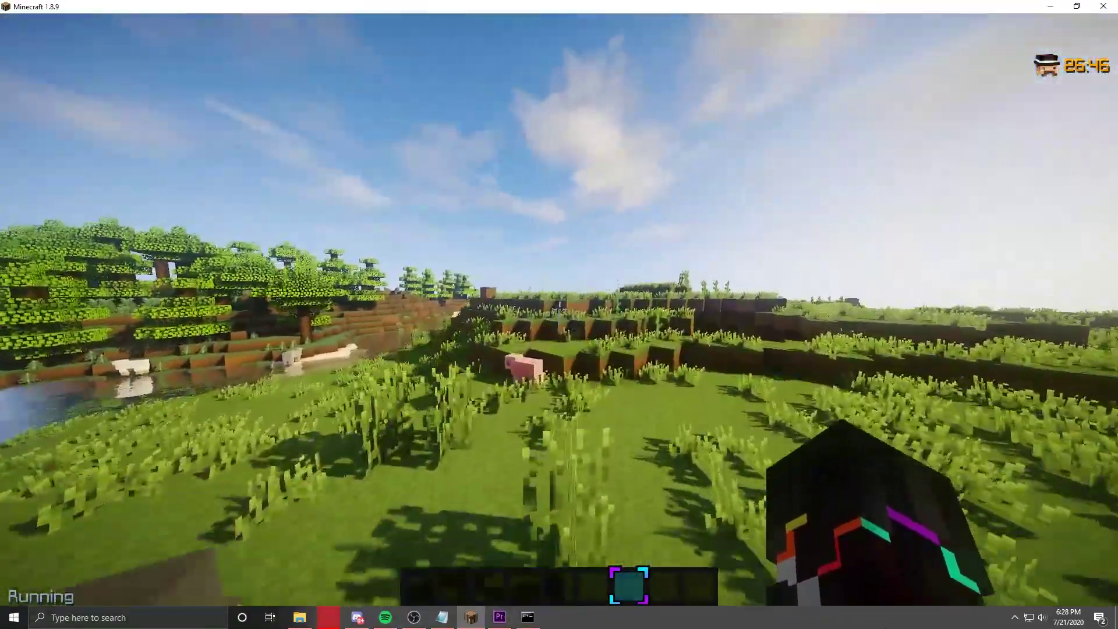
key(w)
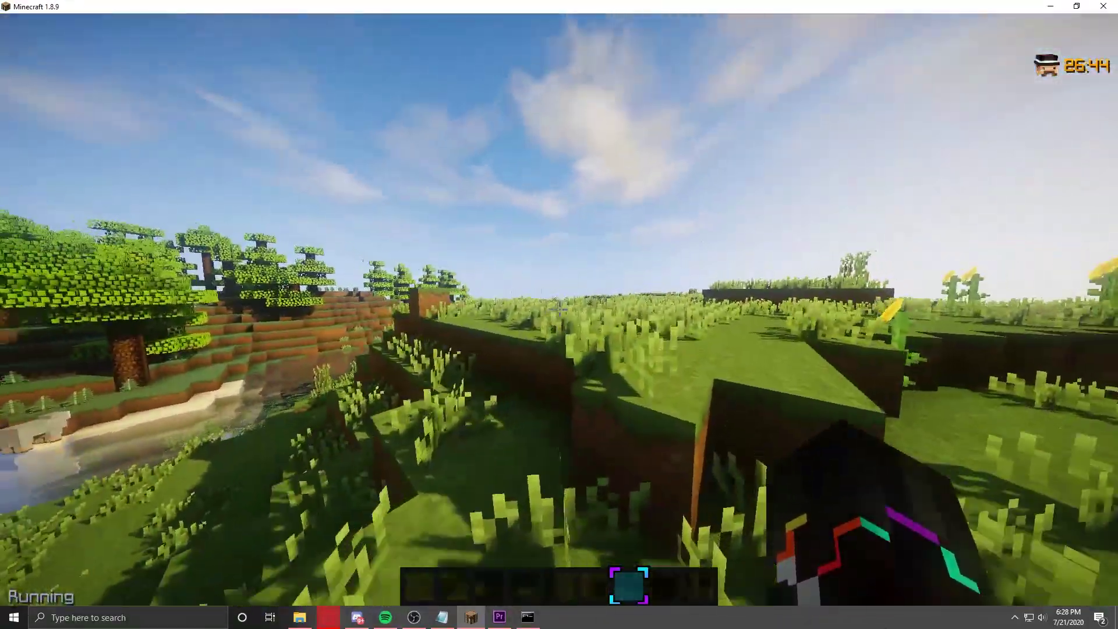
key(slash)
text(lp group default meta addprefix 1 "&7[Member)
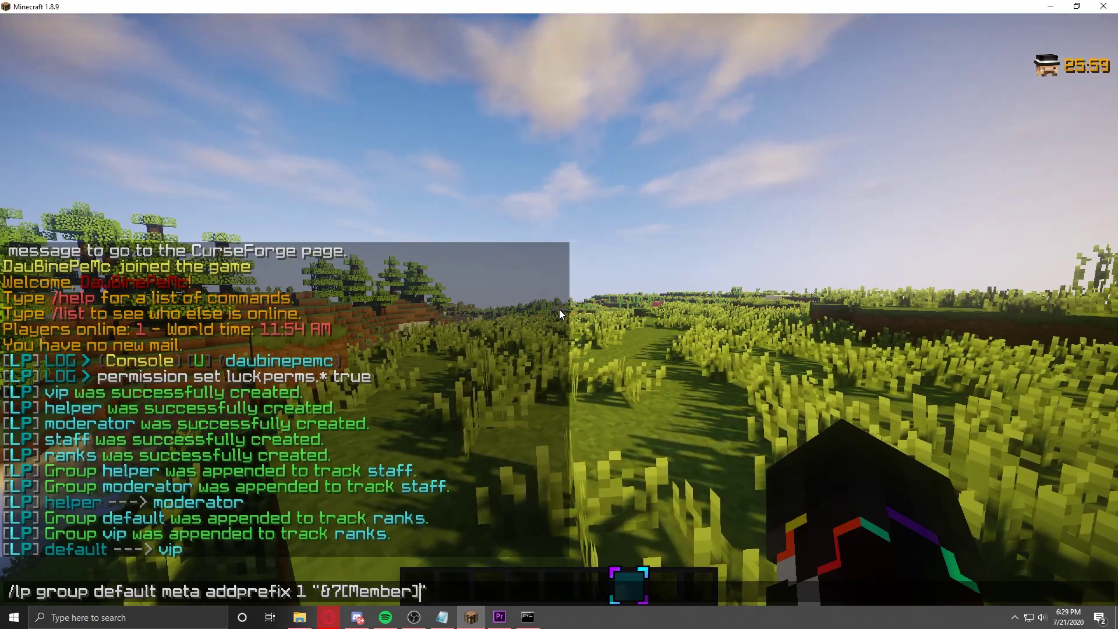
Step: Apply the [Member] prefix at priority 1 to the default group
key(Return)
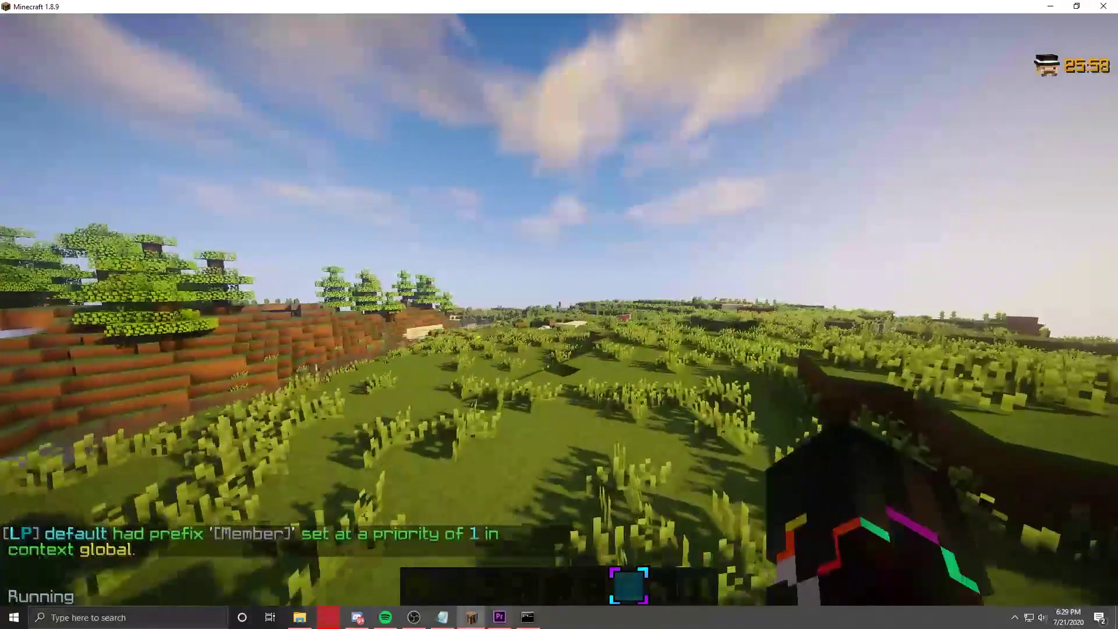
key(t)
key(Up)
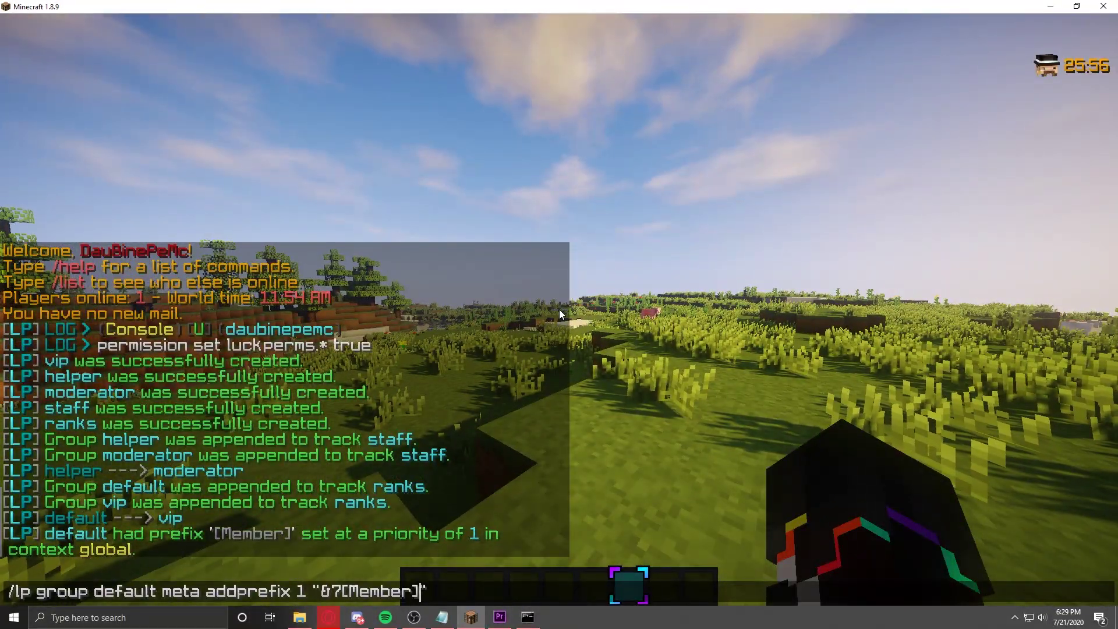
Step: Give the vip group the "&8[Vip]" prefix at priority 2
key(ctrl+shift+Left)
key(ctrl+shift+Left)
key(ctrl+shift+Left)
key(ctrl+shift+Left)
key(ctrl+shift+Left)
key(ctrl+shift+Left)
key(BackSpace)
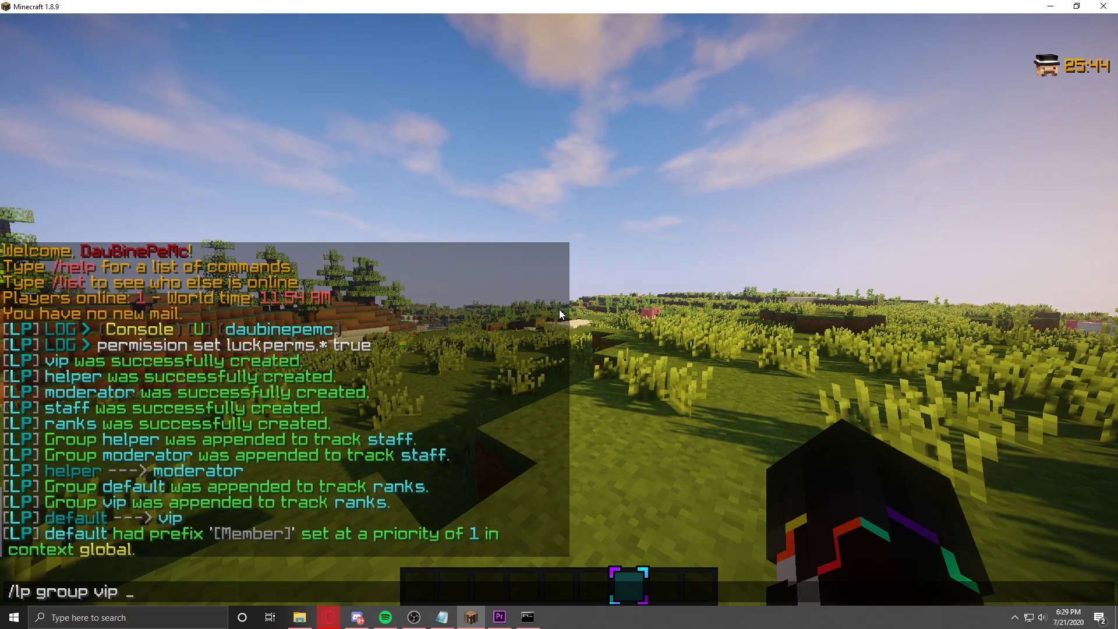
text(group vip meta addprefix )
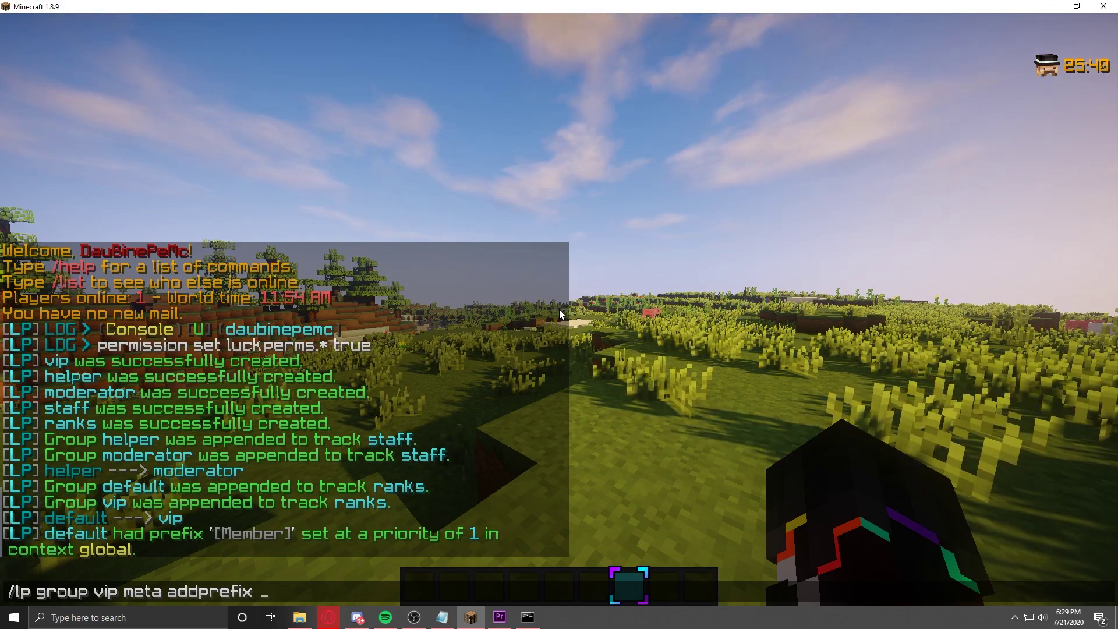
text(2 )
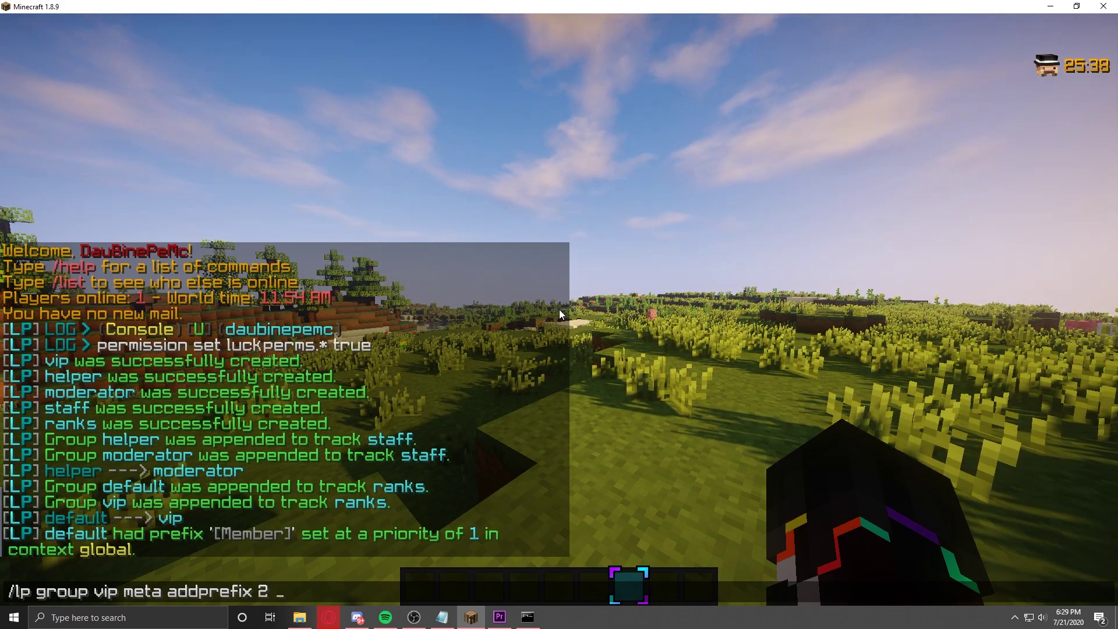
text("")
key(Left)
text(&)
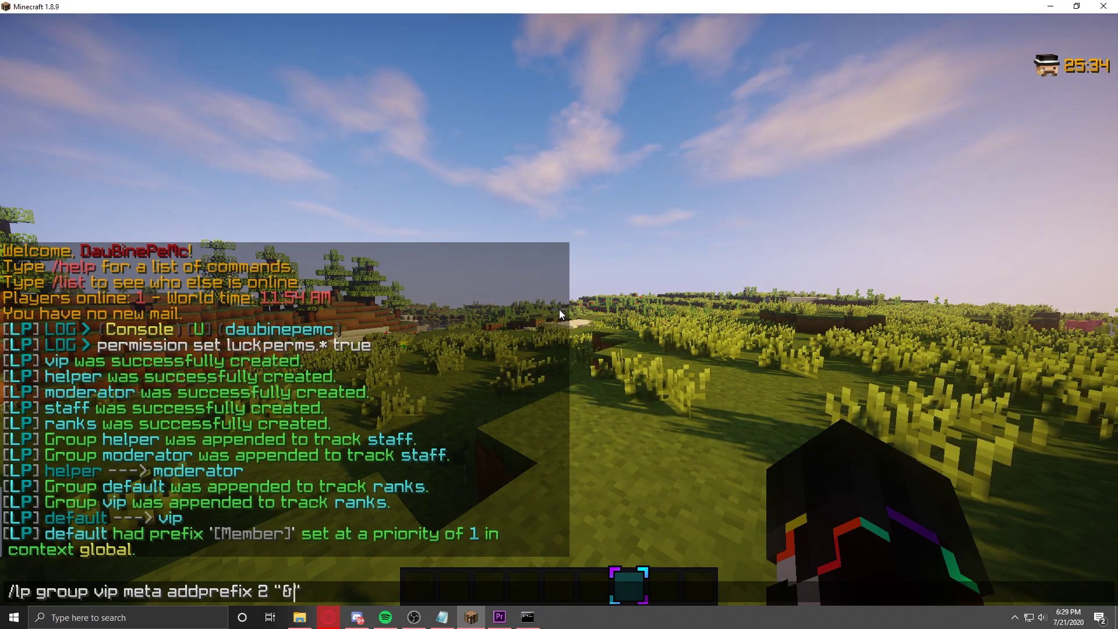
text(8[Vip])
key(Return)
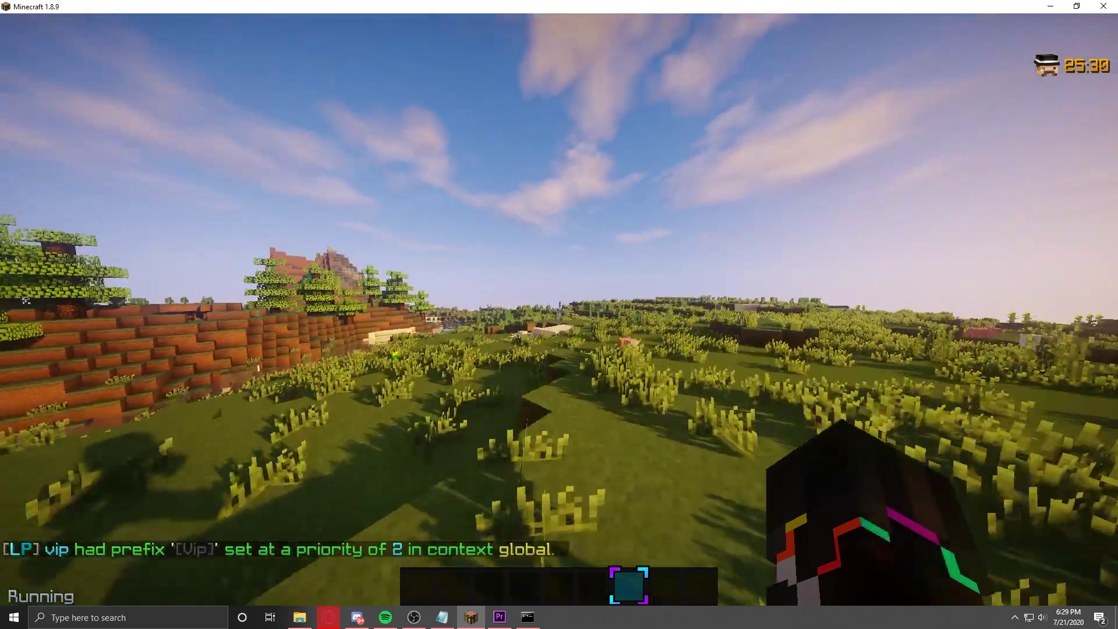
key(t)
key(Up)
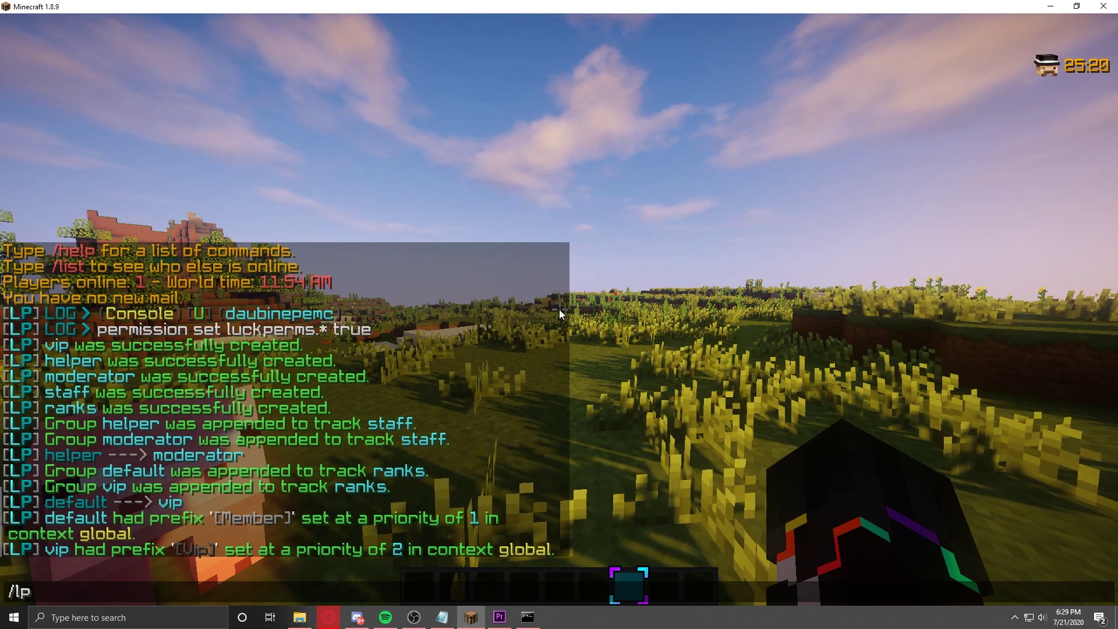
Step: Give the helper group the "&5[Helper]" prefix at priority 50
text(group he)
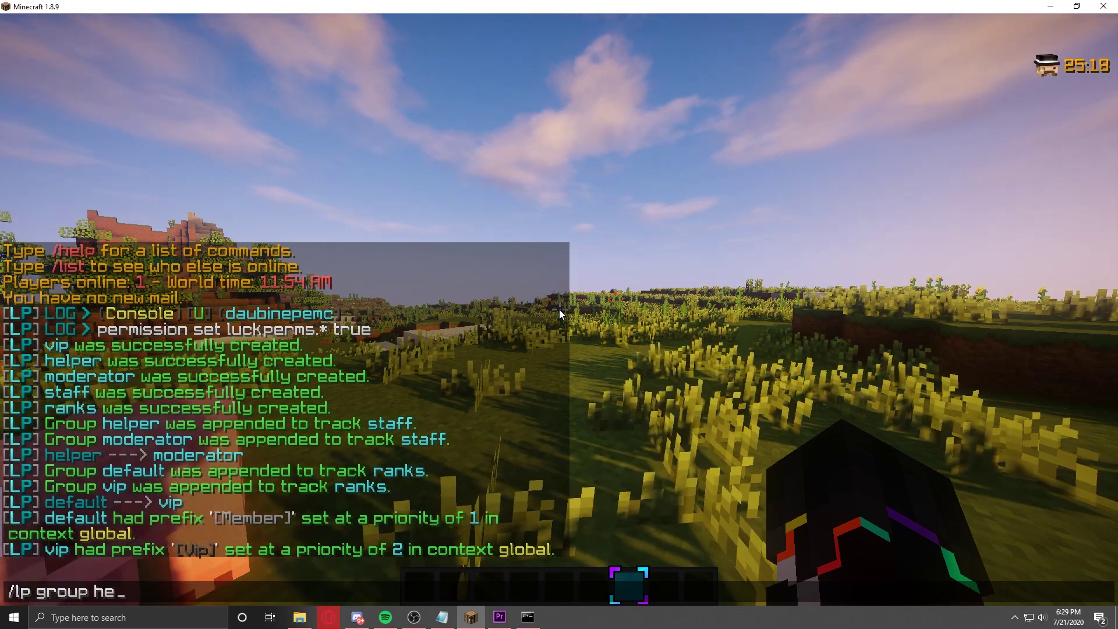
text(lper meta)
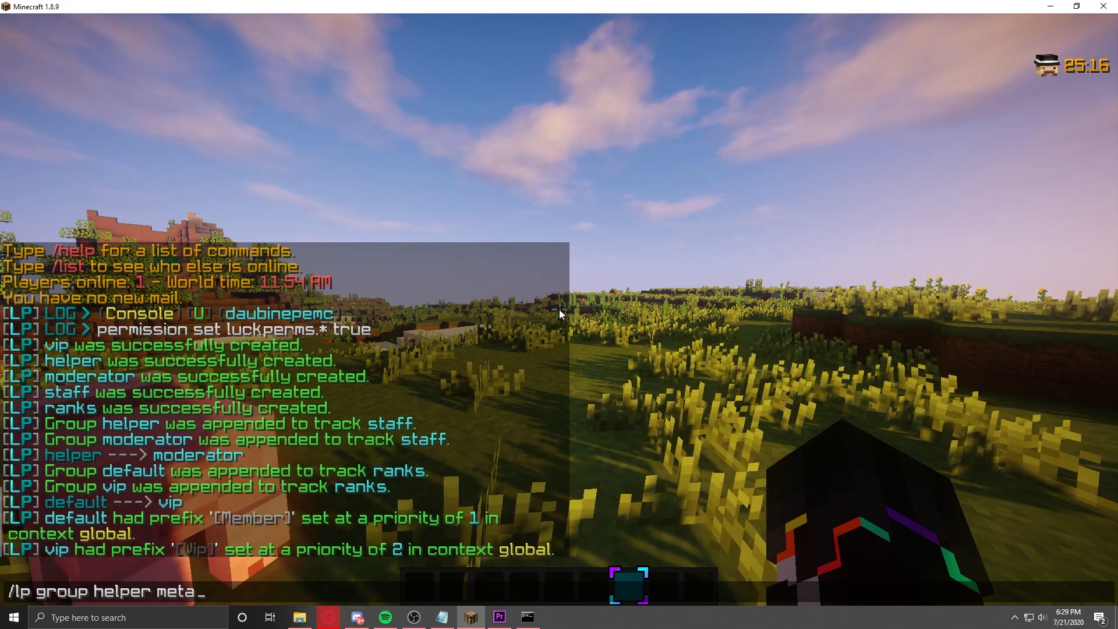
text( addprefix)
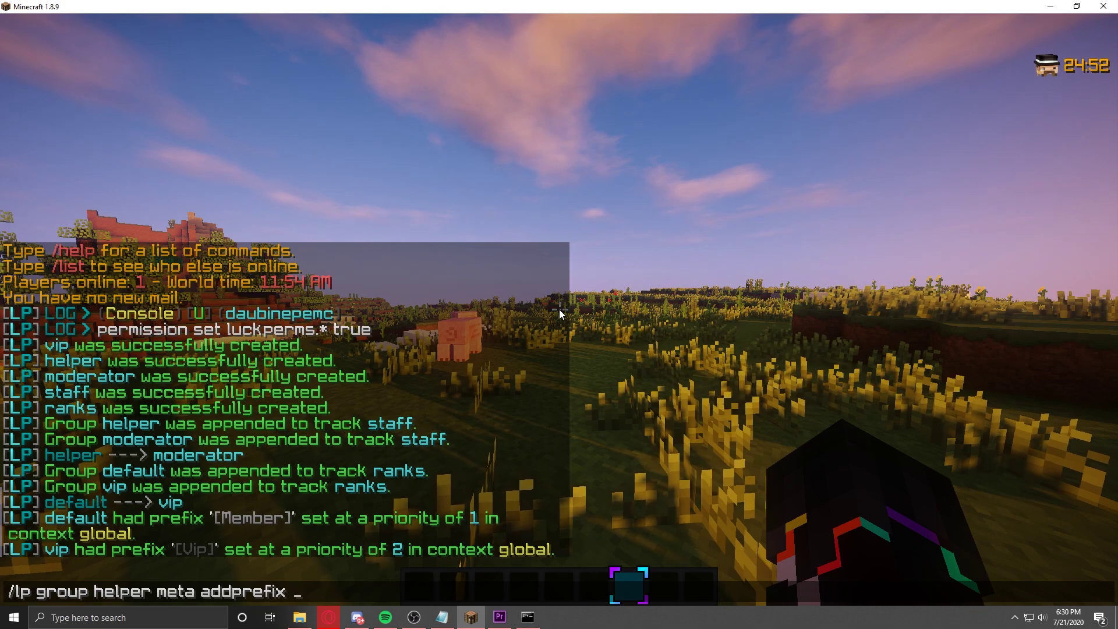
text(50)
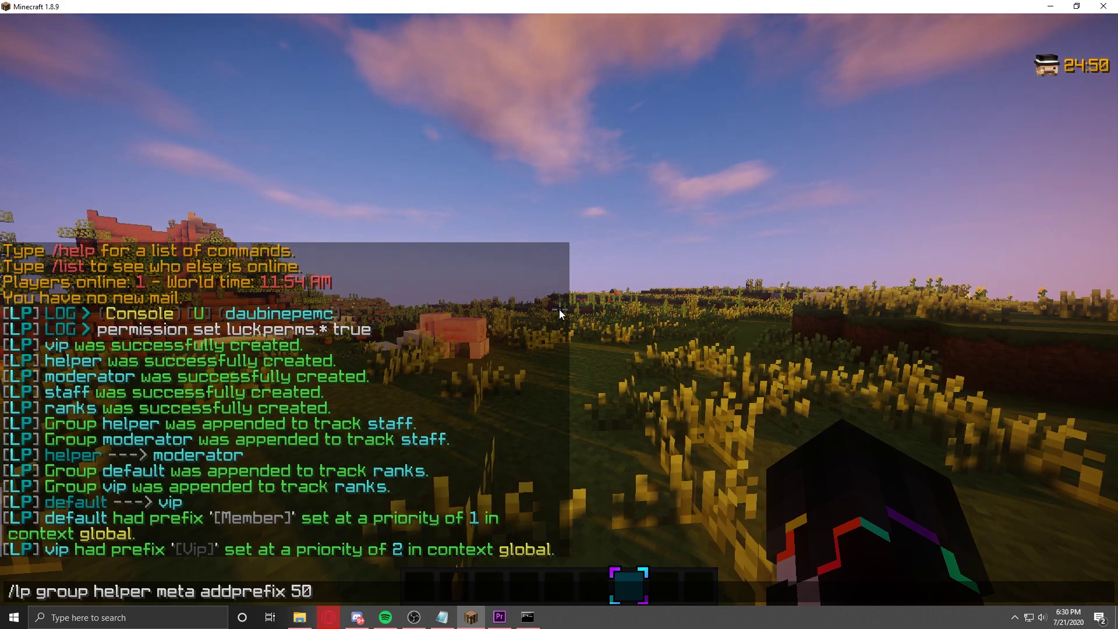
key(Return)
key(t)
key(Up)
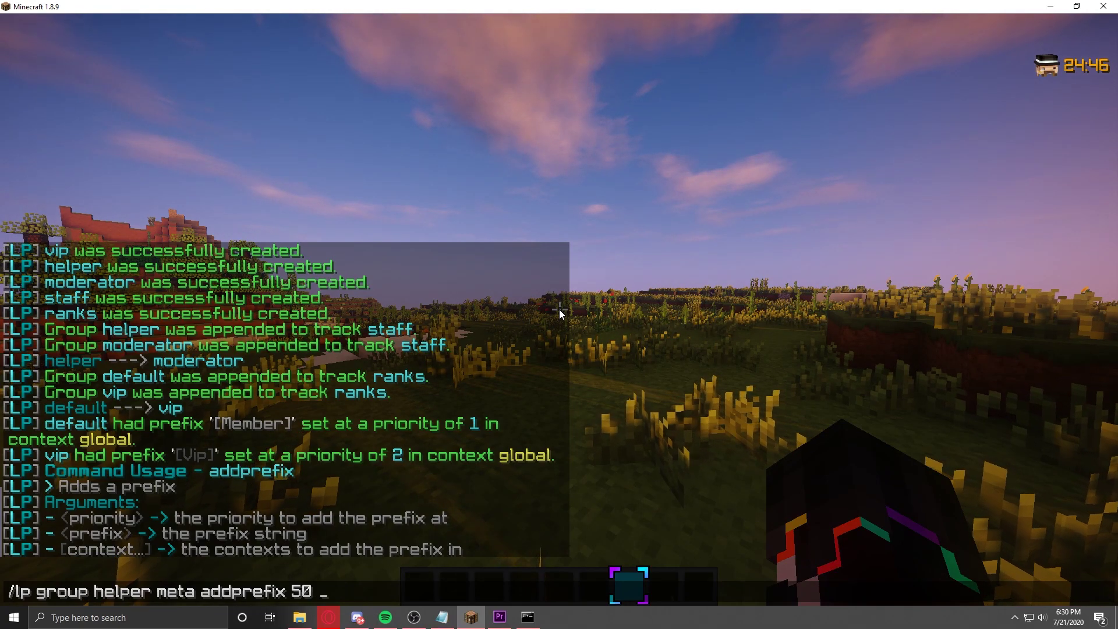
text(")
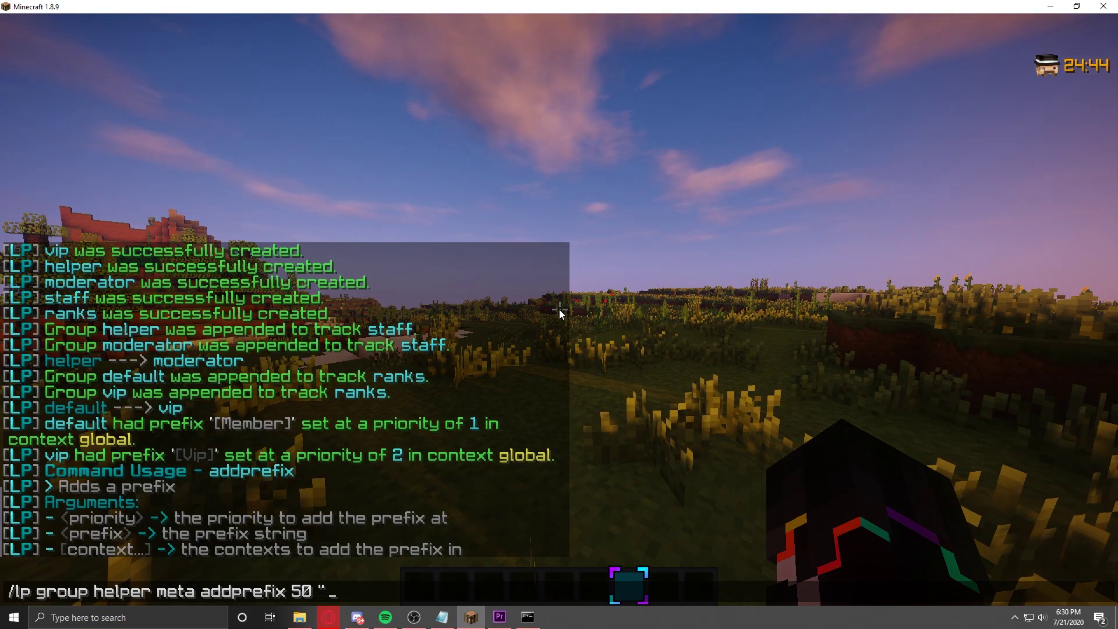
text(&52)
key(BackSpace)
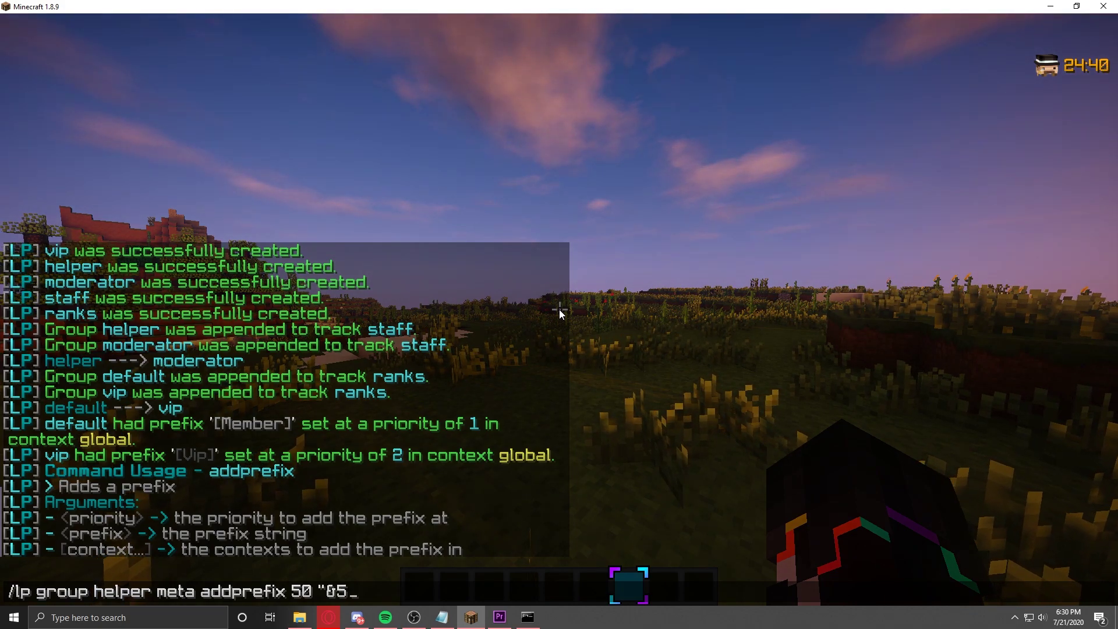
text([H)
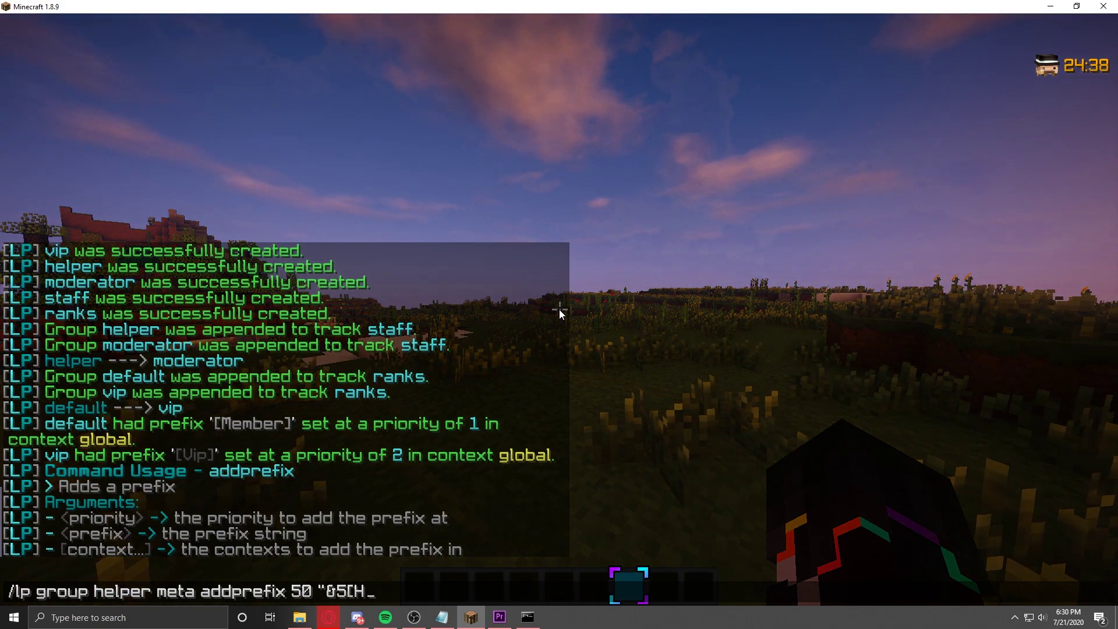
text(elper]")
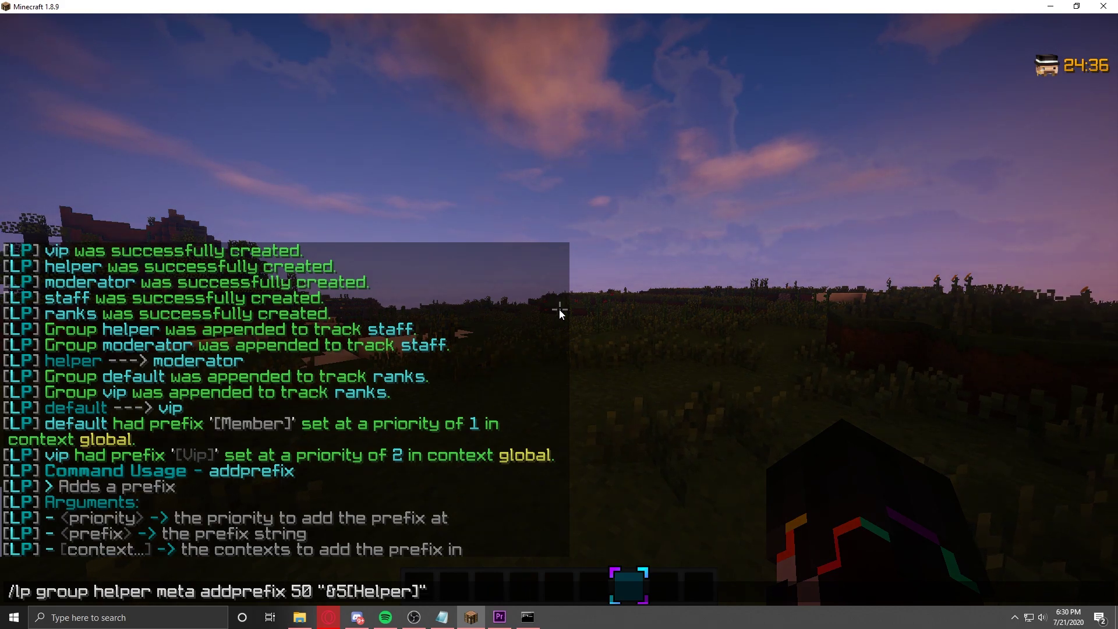
key(Return)
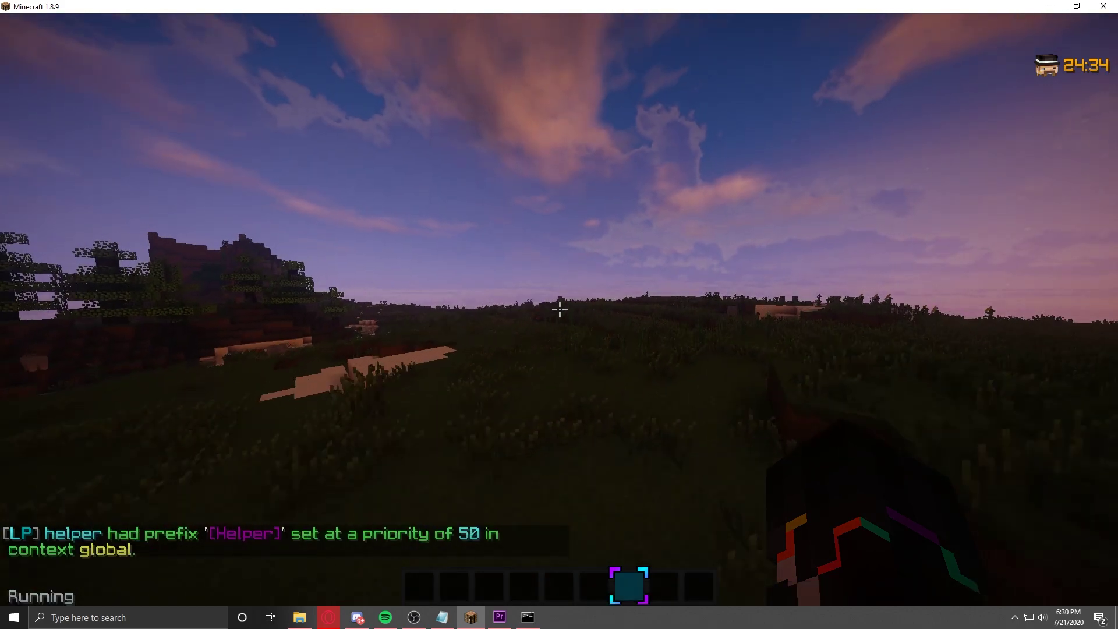
Step: Edit the helper command into a moderator "&4[Moderator]" prefix at priority 51 and send it
key(w)
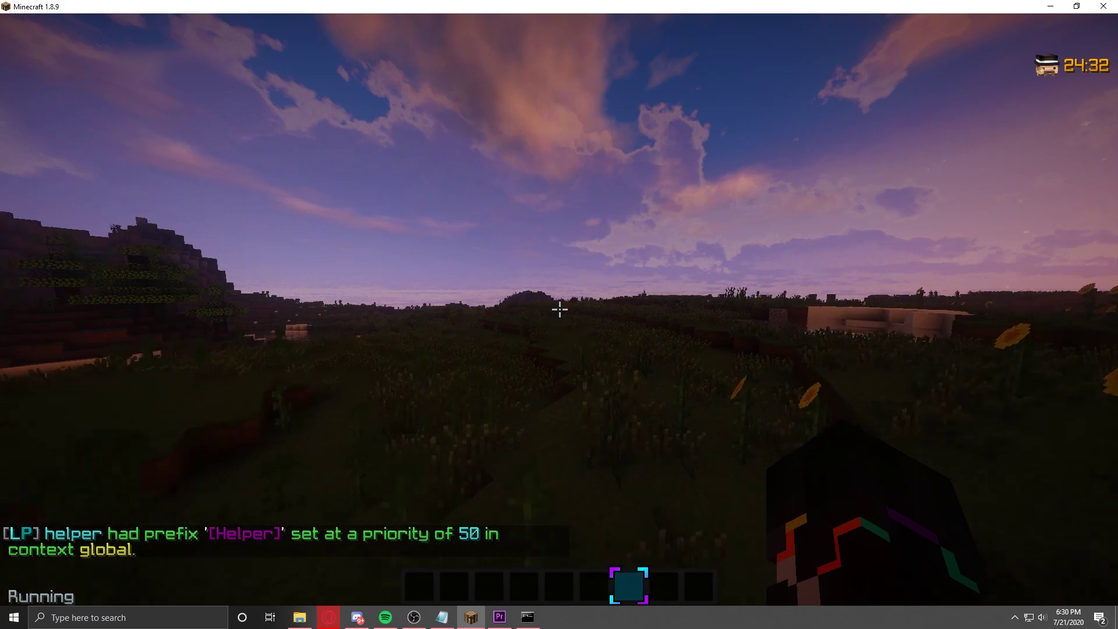
key(t)
key(Up)
key(BackSpace)
key(BackSpace)
key(BackSpace)
key(BackSpace)
key(BackSpace)
key(BackSpace)
key(BackSpace)
key(BackSpace)
text(4[Moderator)
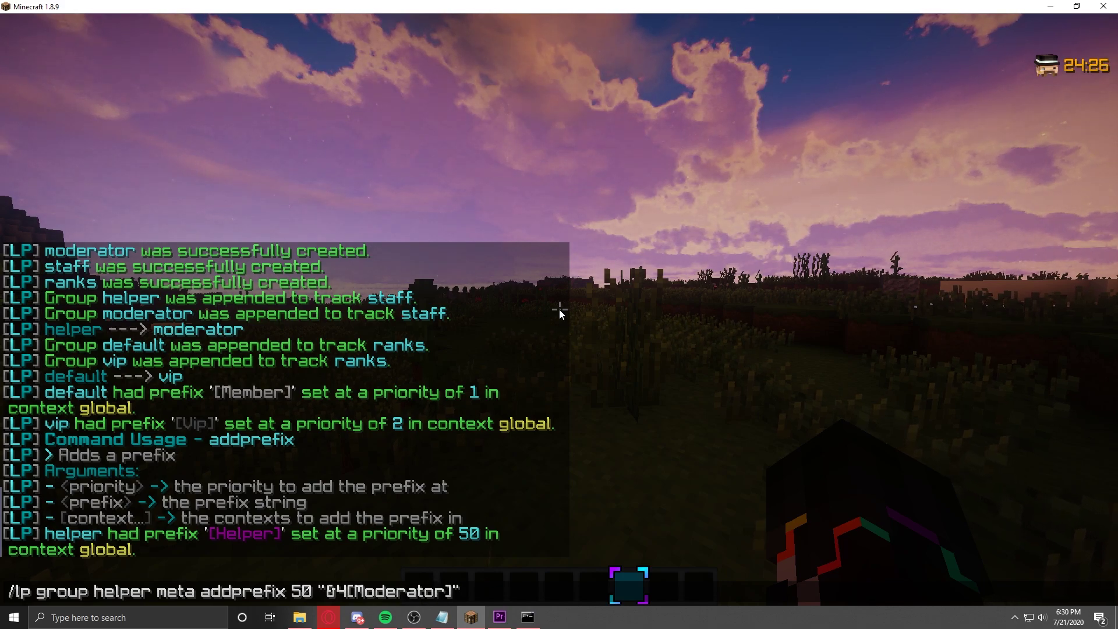
key(Left)
key(Left)
key(Left)
key(Left)
key(Left)
key(Left)
key(Left)
key(Left)
key(Left)
key(Left)
key(Left)
key(Left)
key(Left)
key(Left)
key(Left)
key(Left)
key(BackSpace)
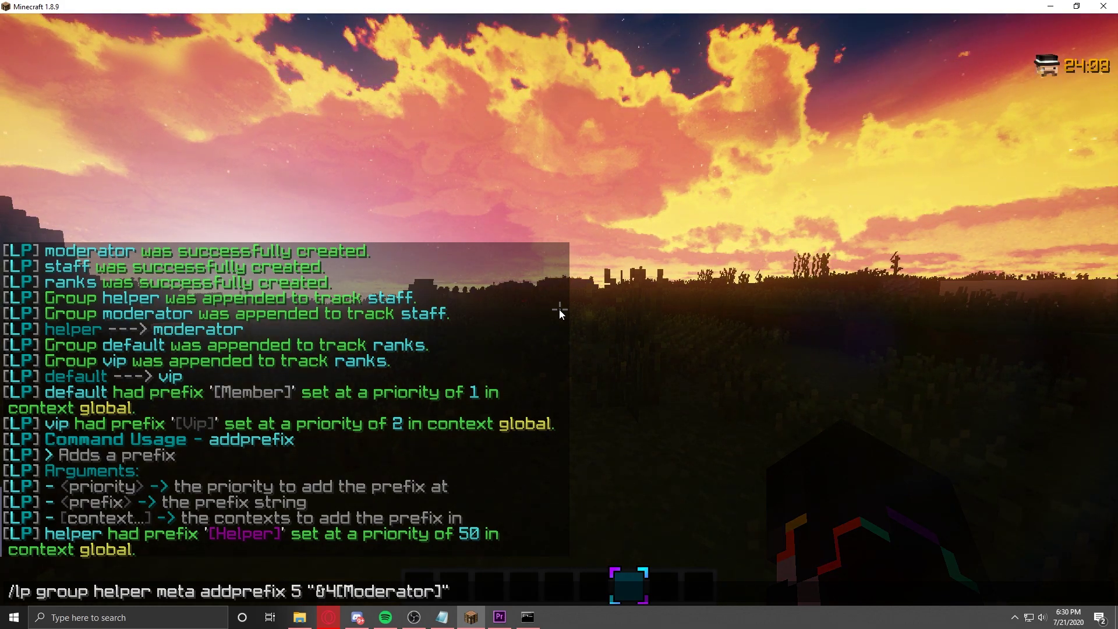
text(1)
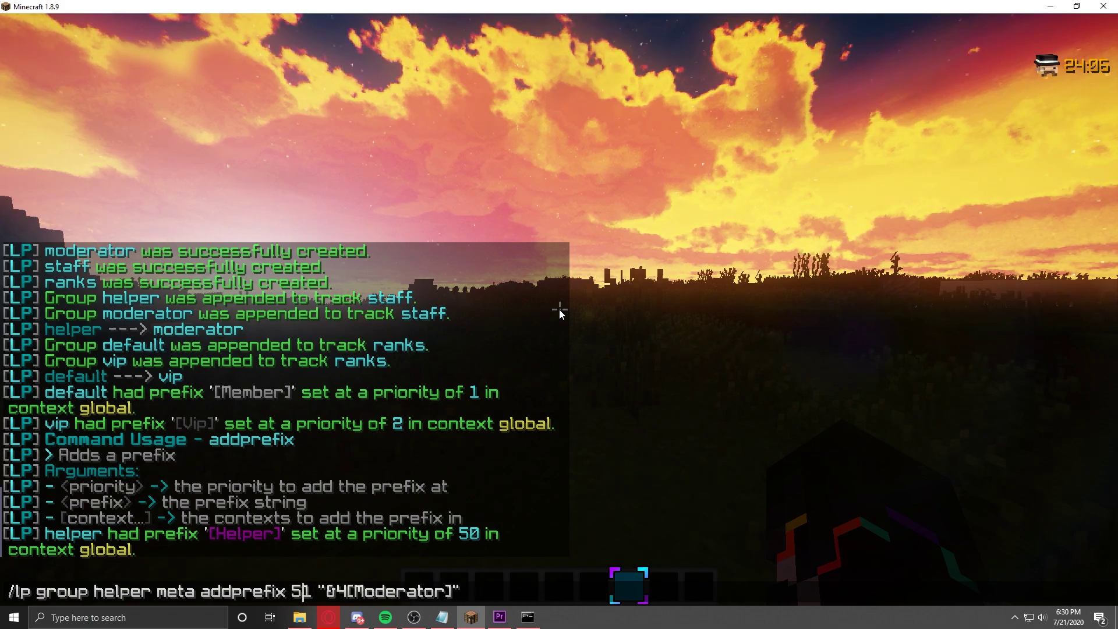
key(ctrl+Left)
key(ctrl+Left)
key(ctrl+Left)
key(ctrl+Left)
key(BackSpace)
key(BackSpace)
key(BackSpace)
key(BackSpace)
key(BackSpace)
key(BackSpace)
key(BackSpace)
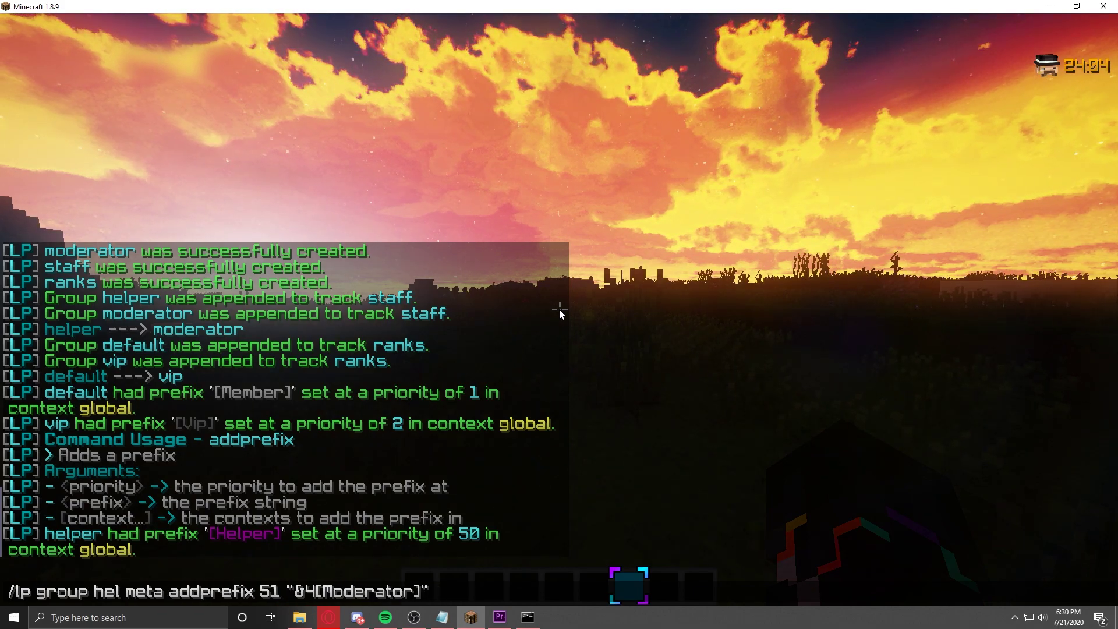
text(moderator)
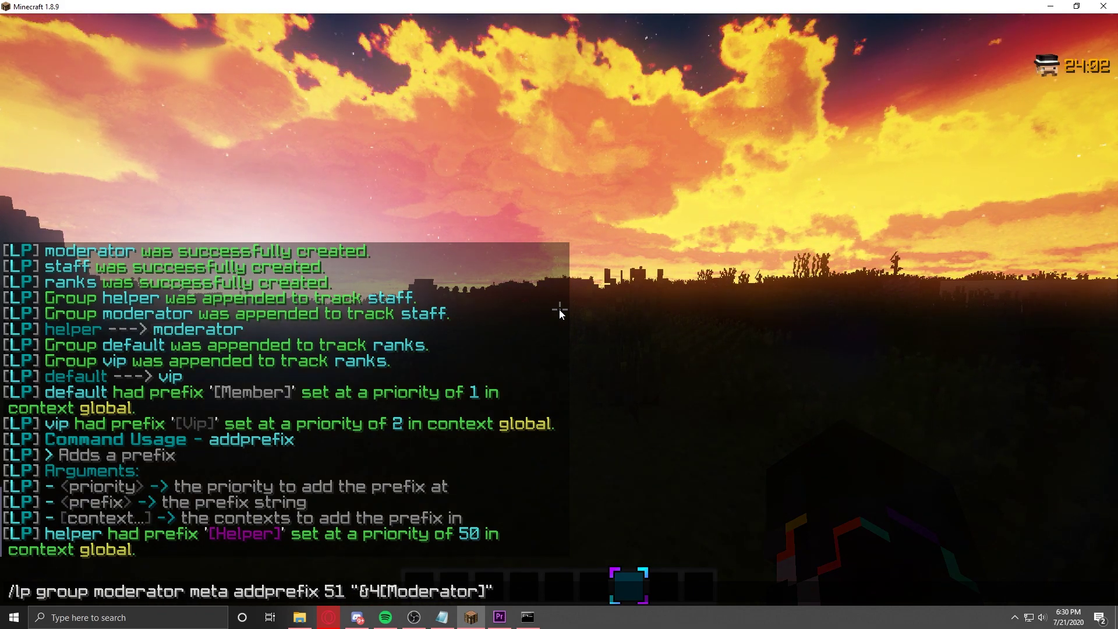
key(Return)
Step: Run /time set day to make it 06:00 daytime, then walk across the field
key(slash)
text(time set day)
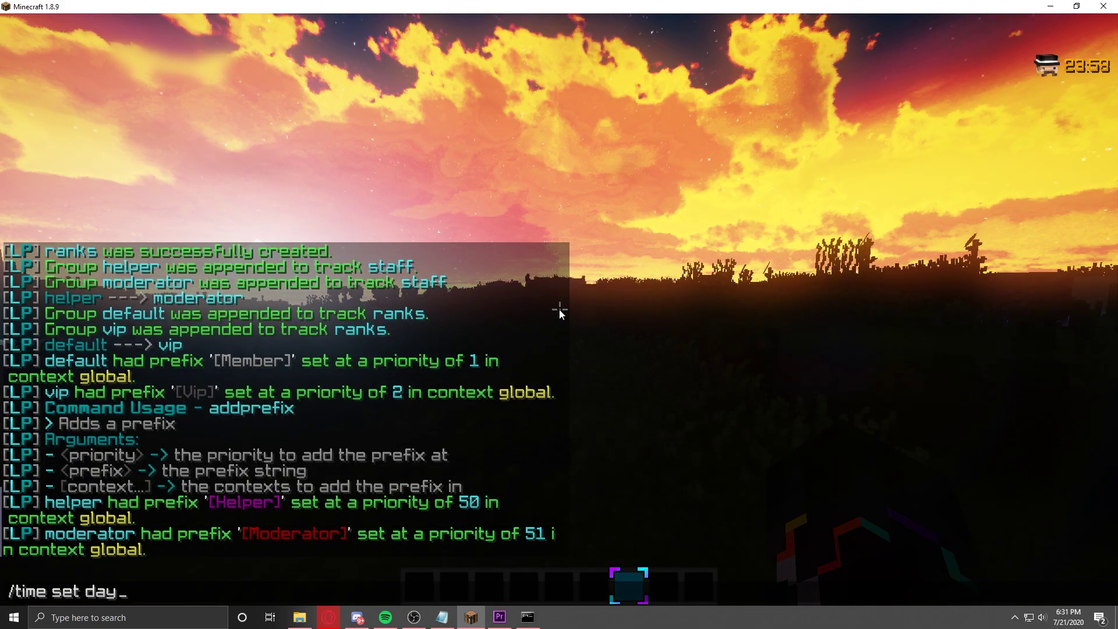
key(Return)
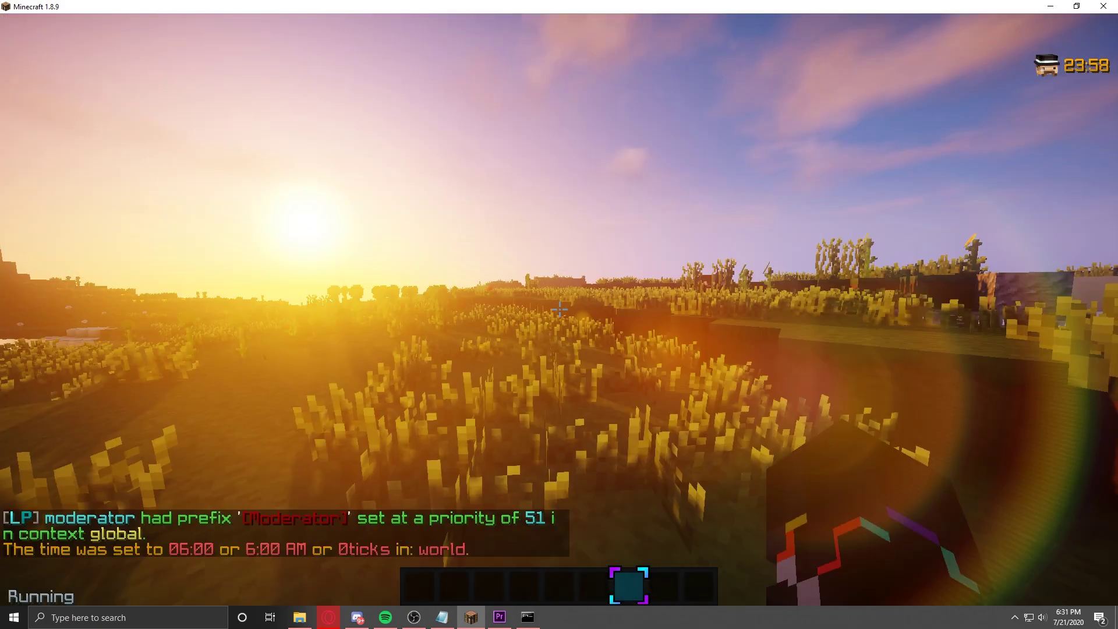
key(w)
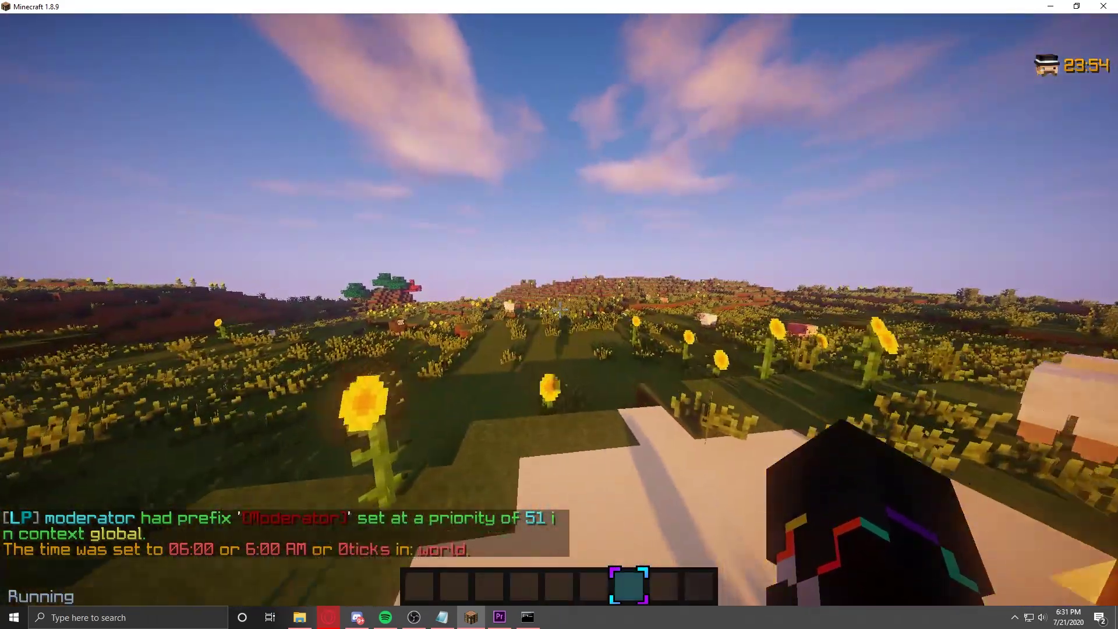
Step: Walk around the pond and past the sheep through the field
key(w)
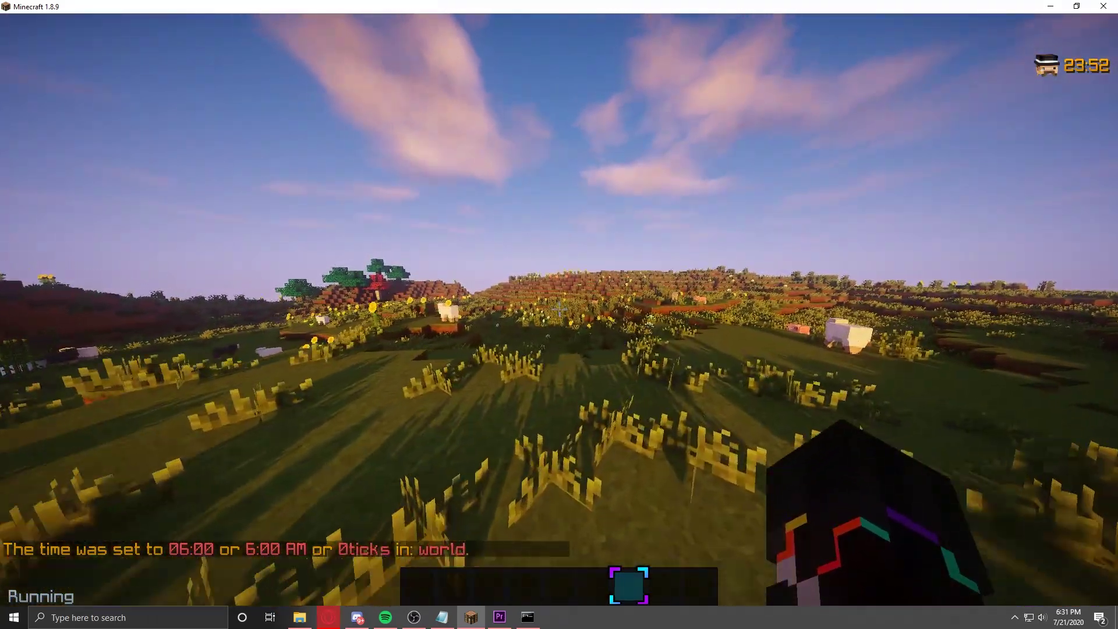
key(w)
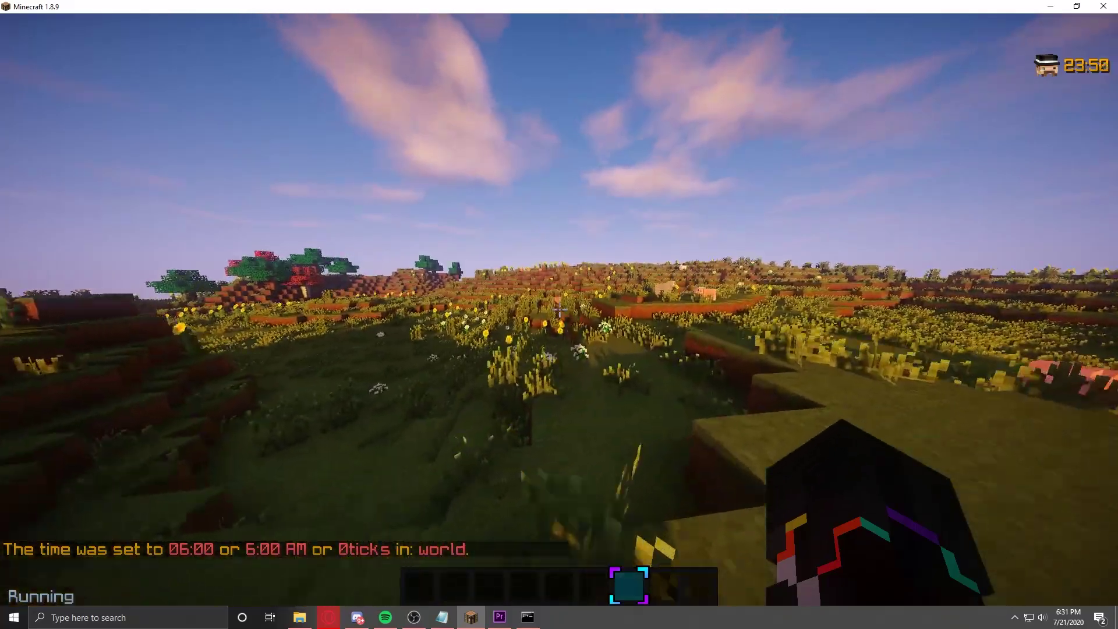
key(w)
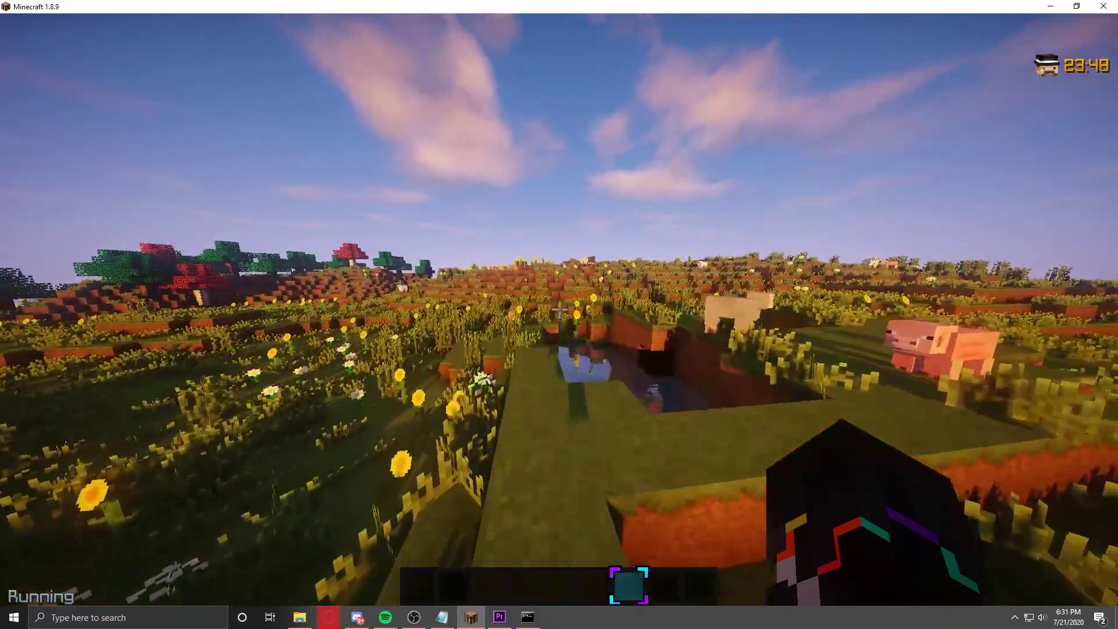
key(w)
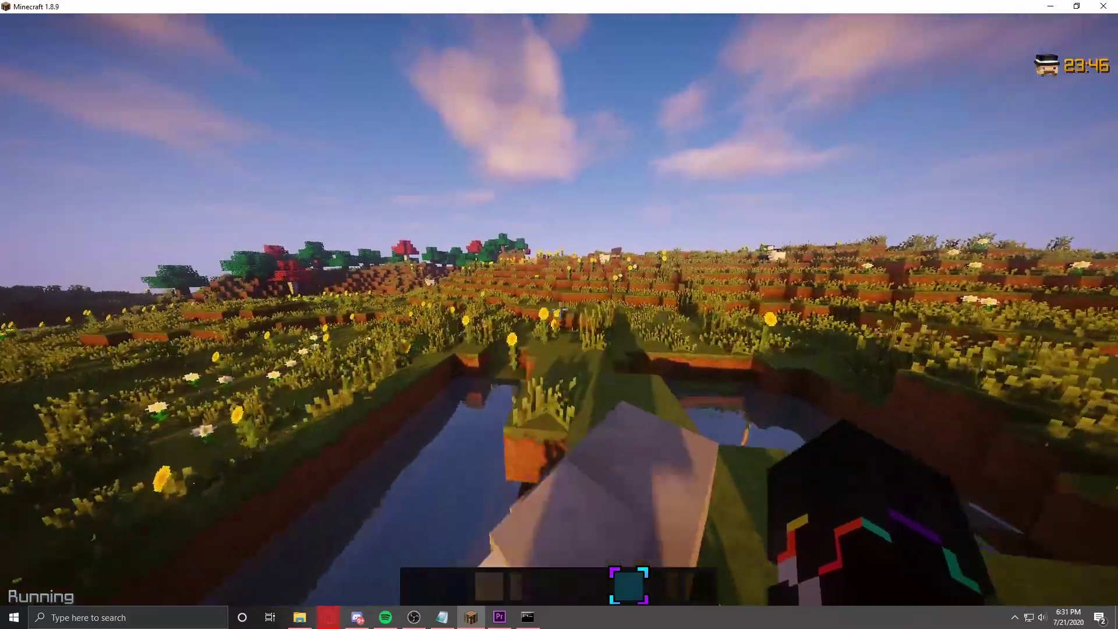
key(w)
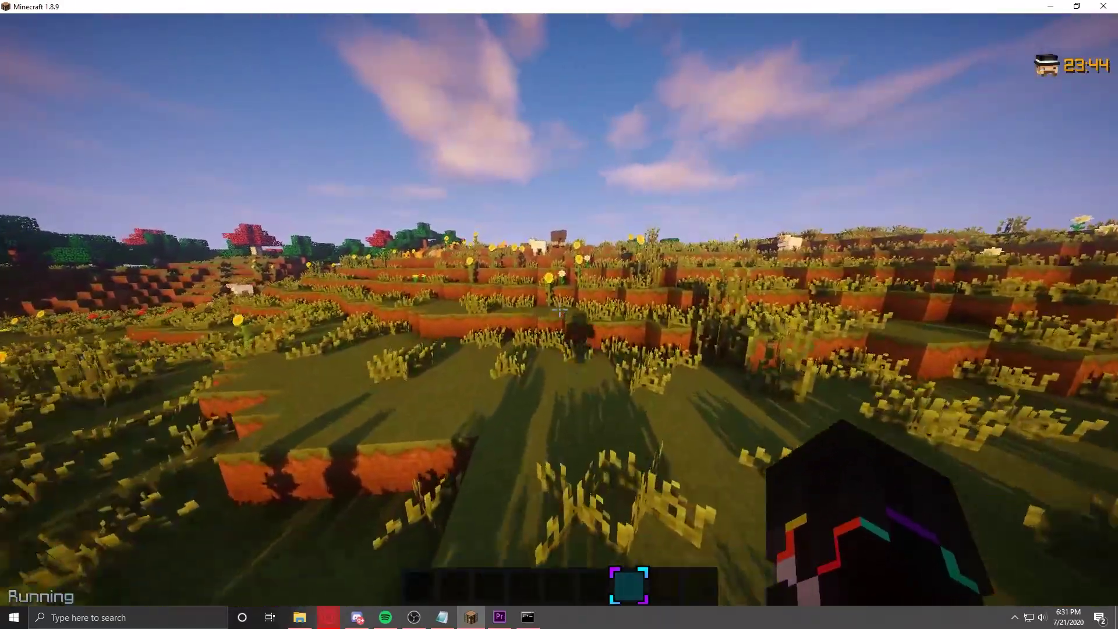
key(w)
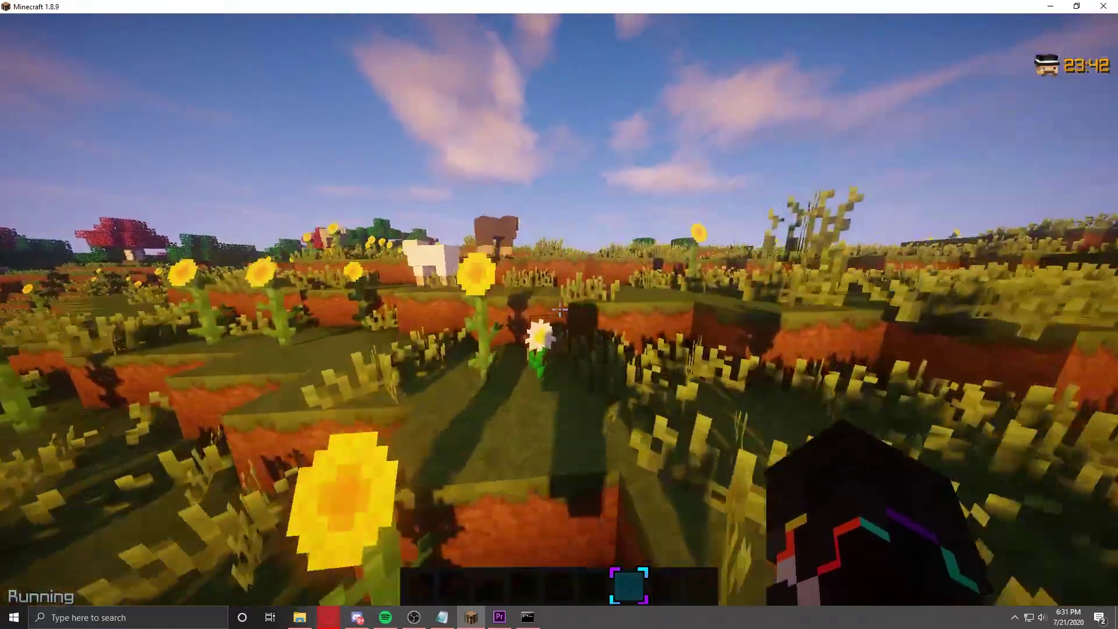
key(w)
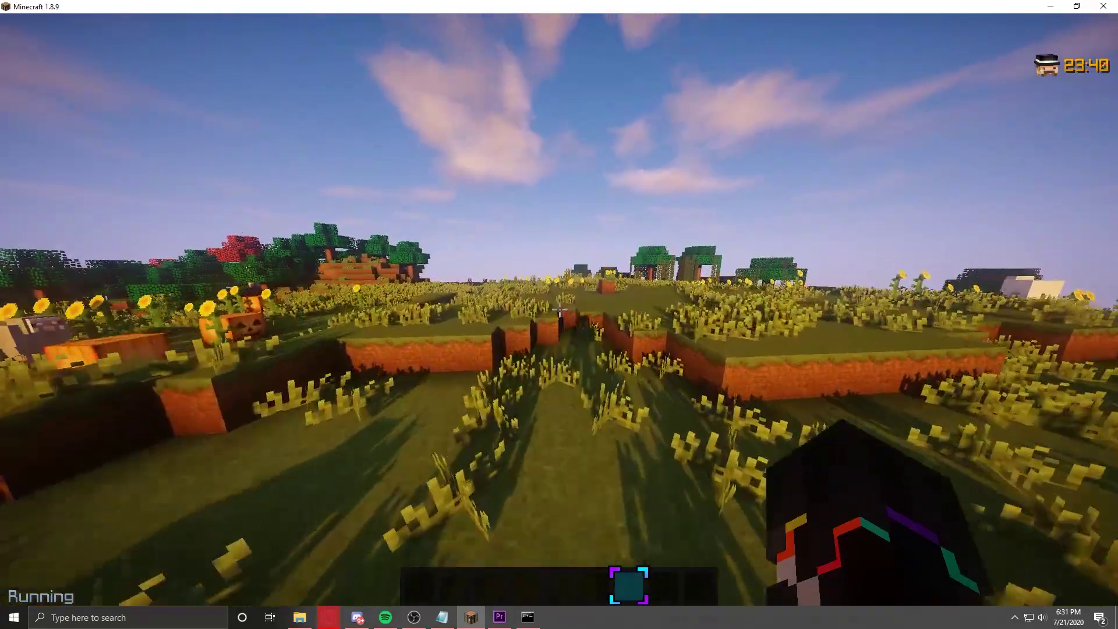
key(w)
Step: Set the default group's weight to 1 with /lp group default setweight 1
key(slash)
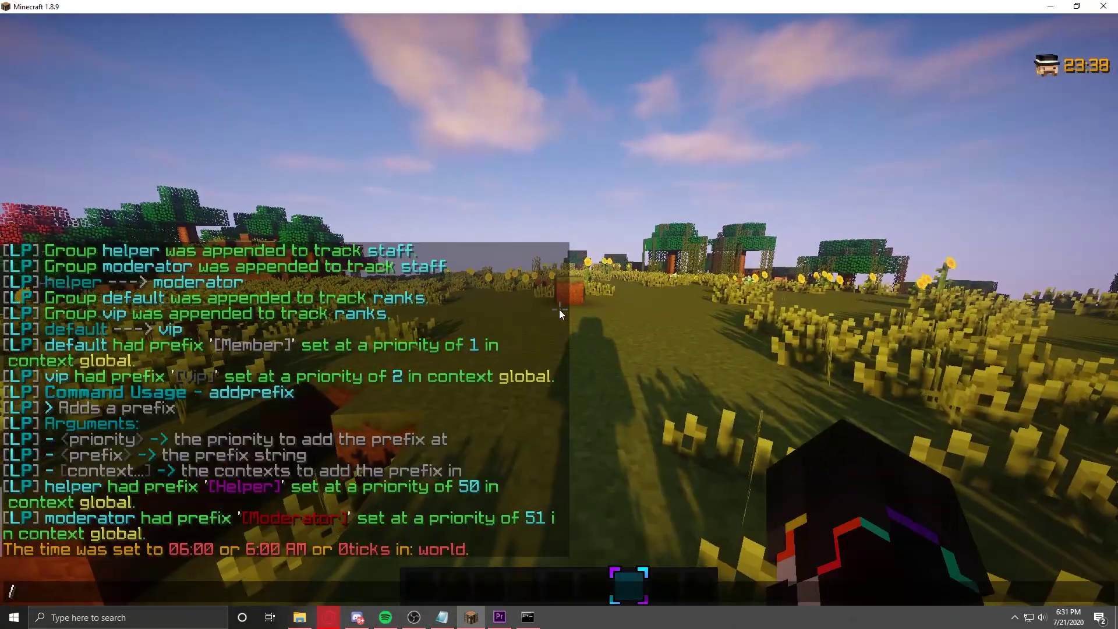
text(lp group )
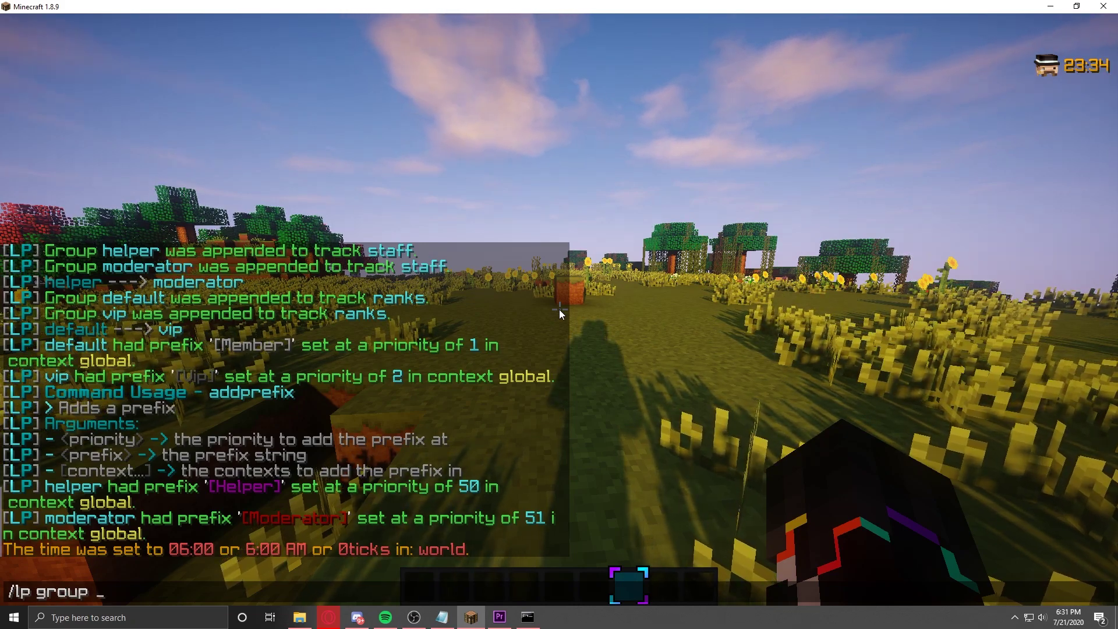
text(default)
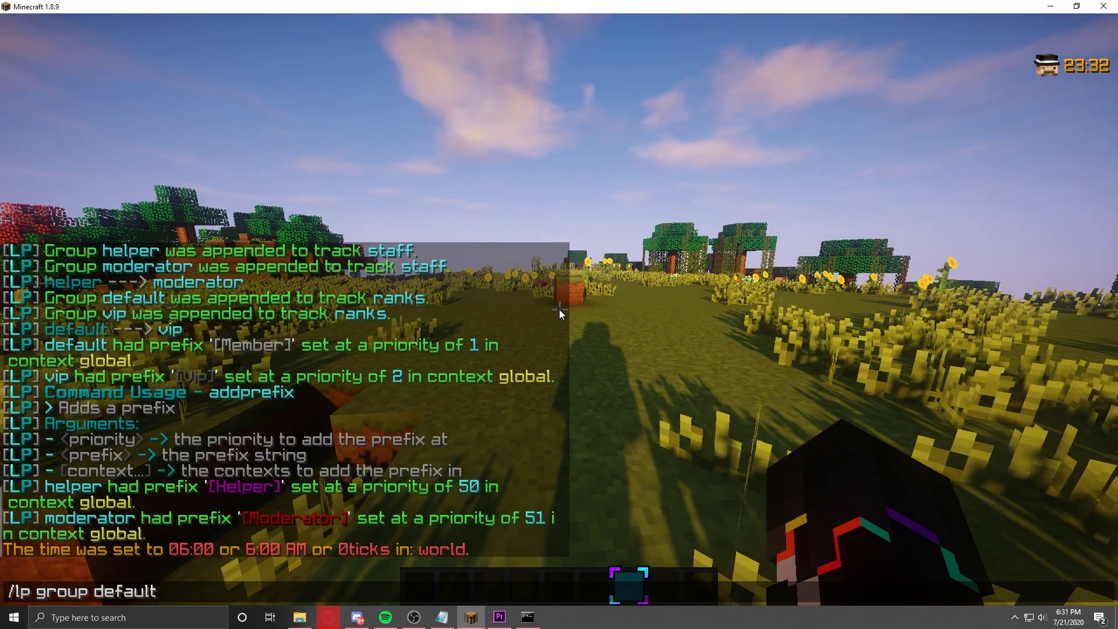
text( set)
key(Tab)
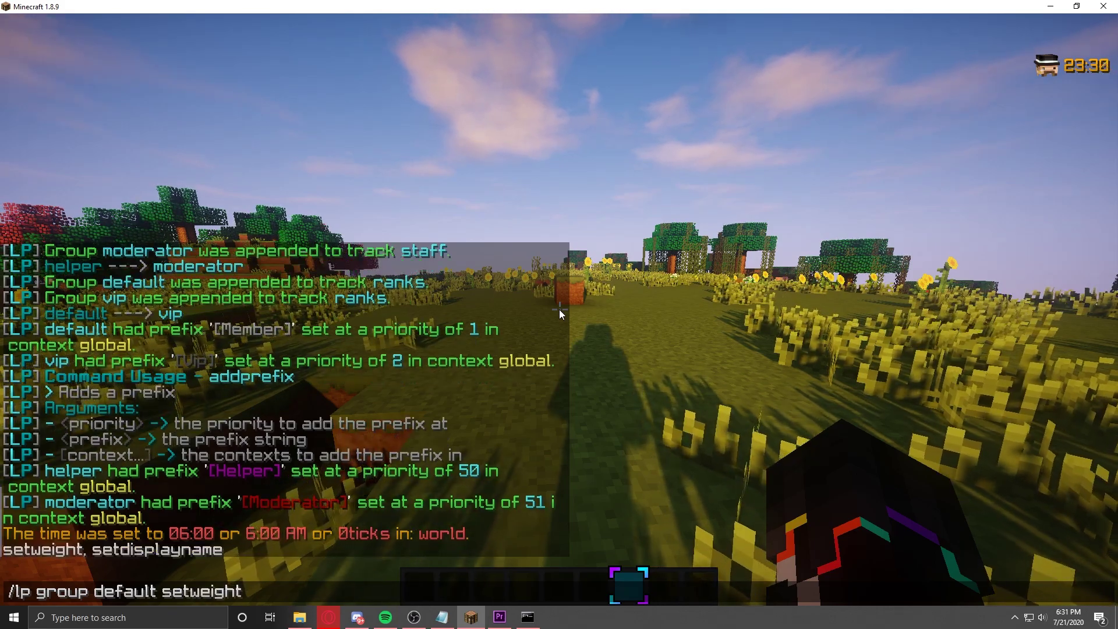
text(1)
key(Return)
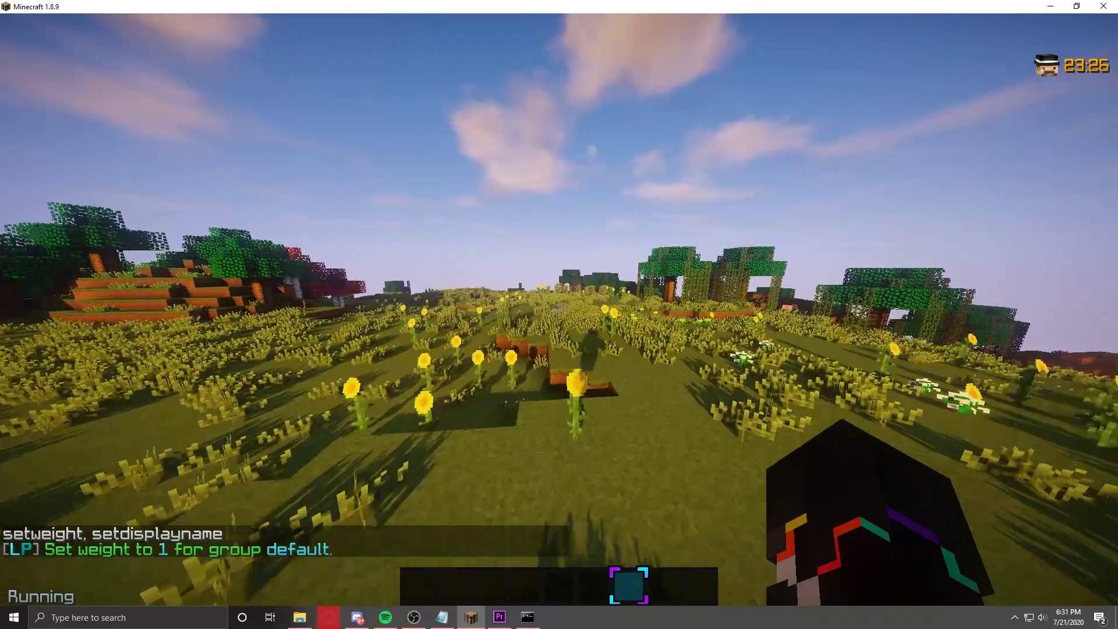
Step: Edit the recalled command to set the helper group's weight to 50
key(t)
key(Up)
key(Left)
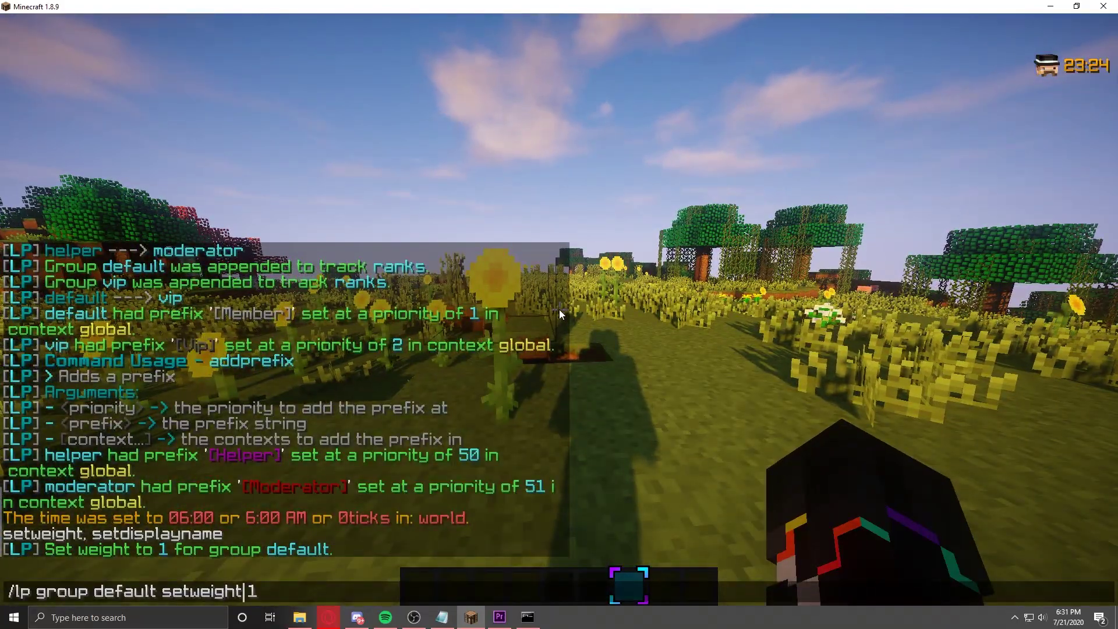
key(Delete)
text(50)
key(ctrl+Left)
key(ctrl+Left)
key(Left)
key(Left)
key(Left)
key(Left)
key(Left)
key(Left)
key(Delete)
key(Delete)
key(Delete)
key(Delete)
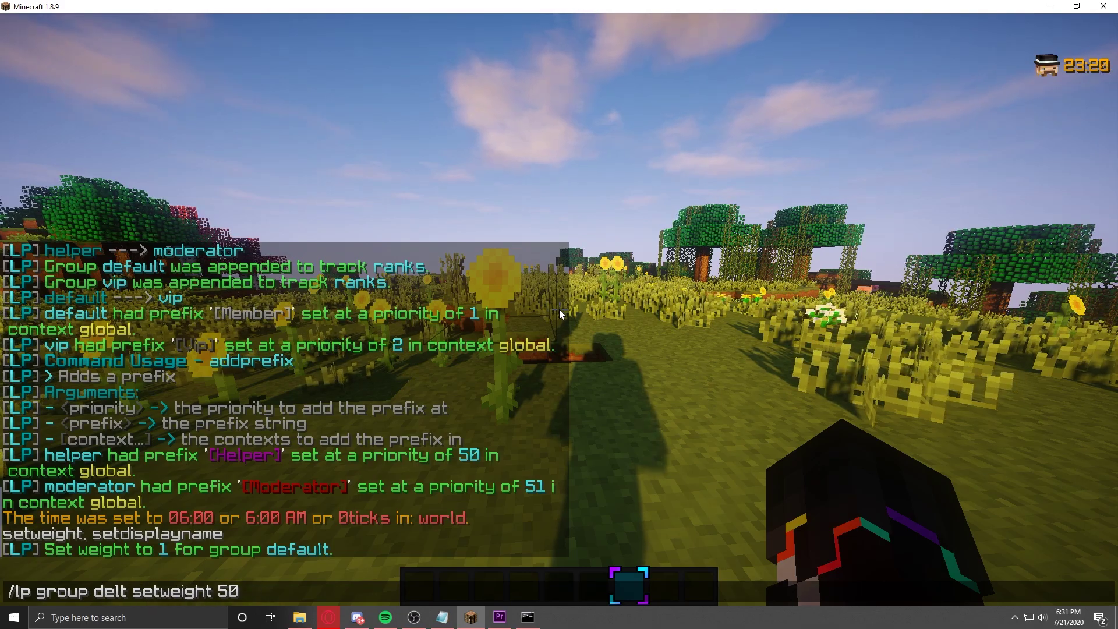
key(BackSpace)
key(BackSpace)
key(Delete)
text(helper)
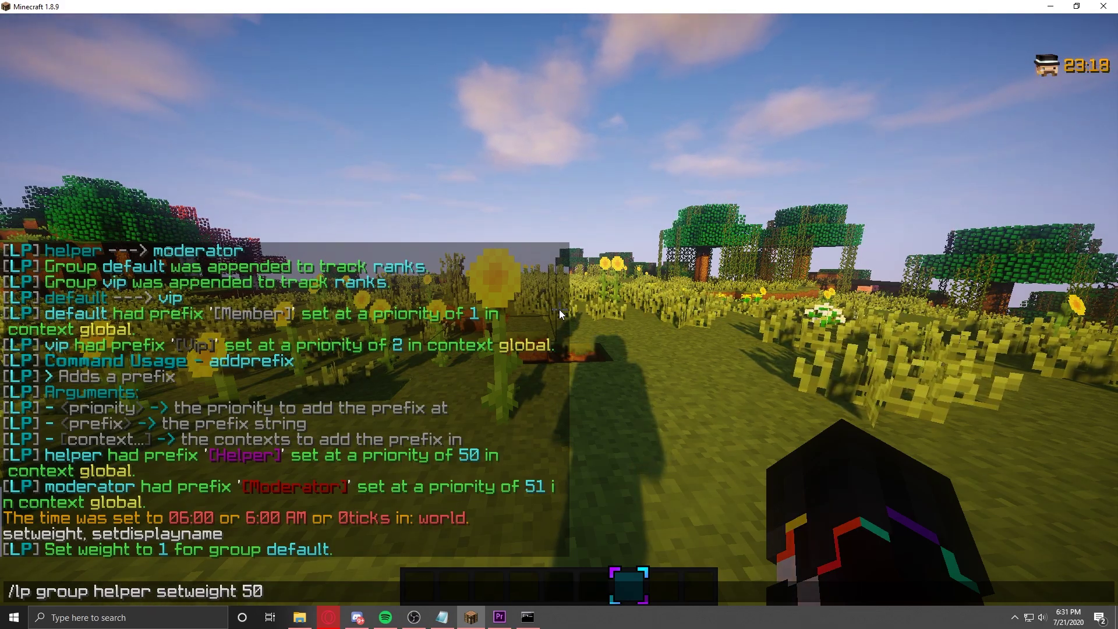
key(Return)
key(w)
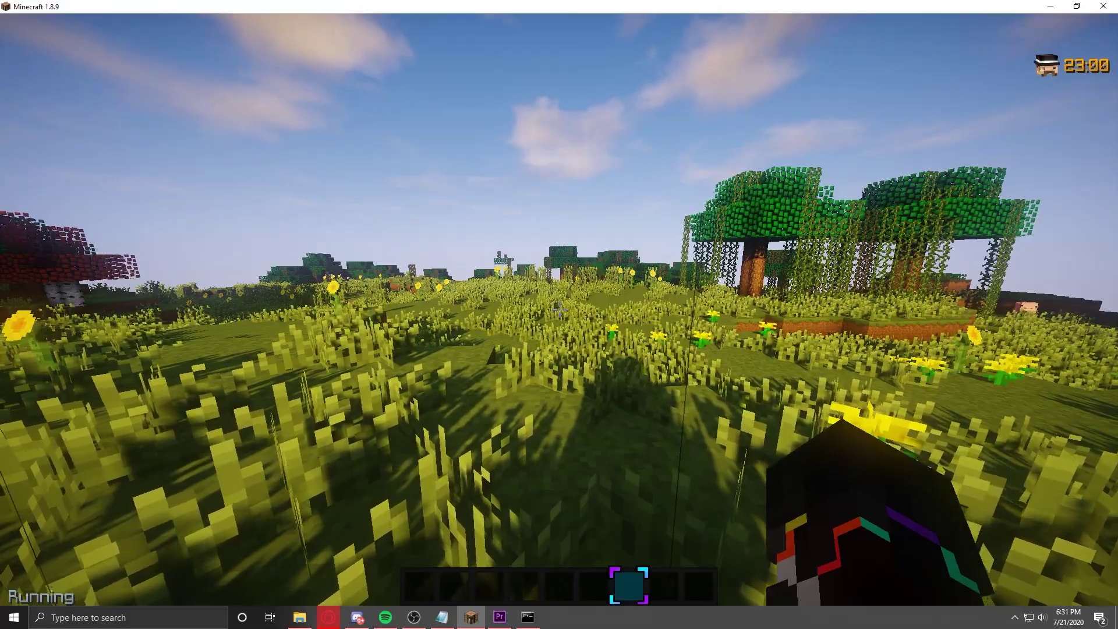
key(w)
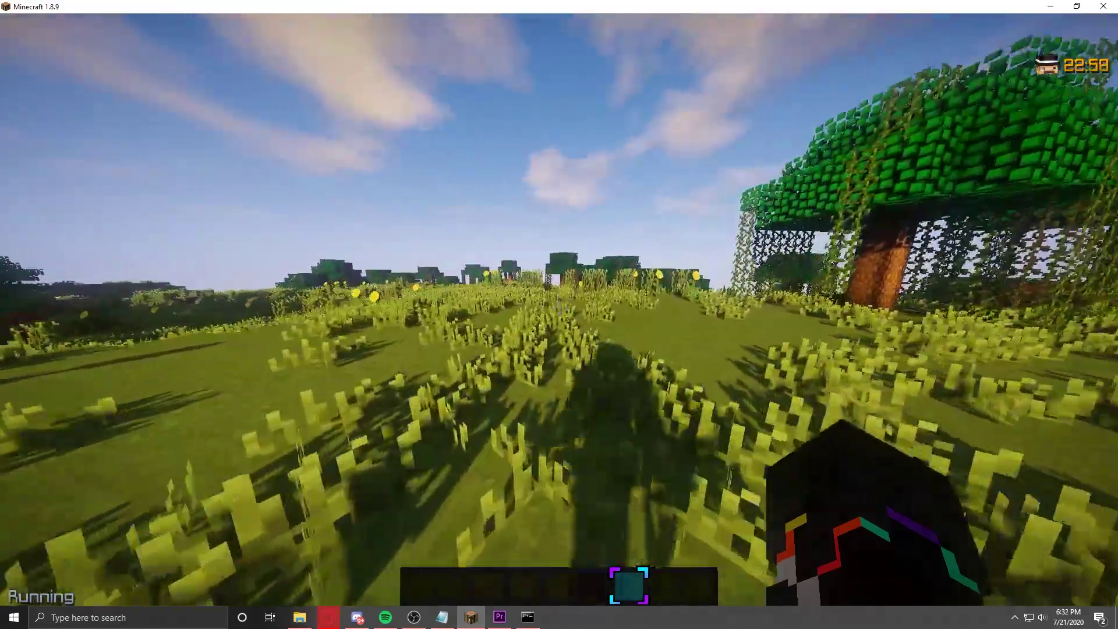
key(w)
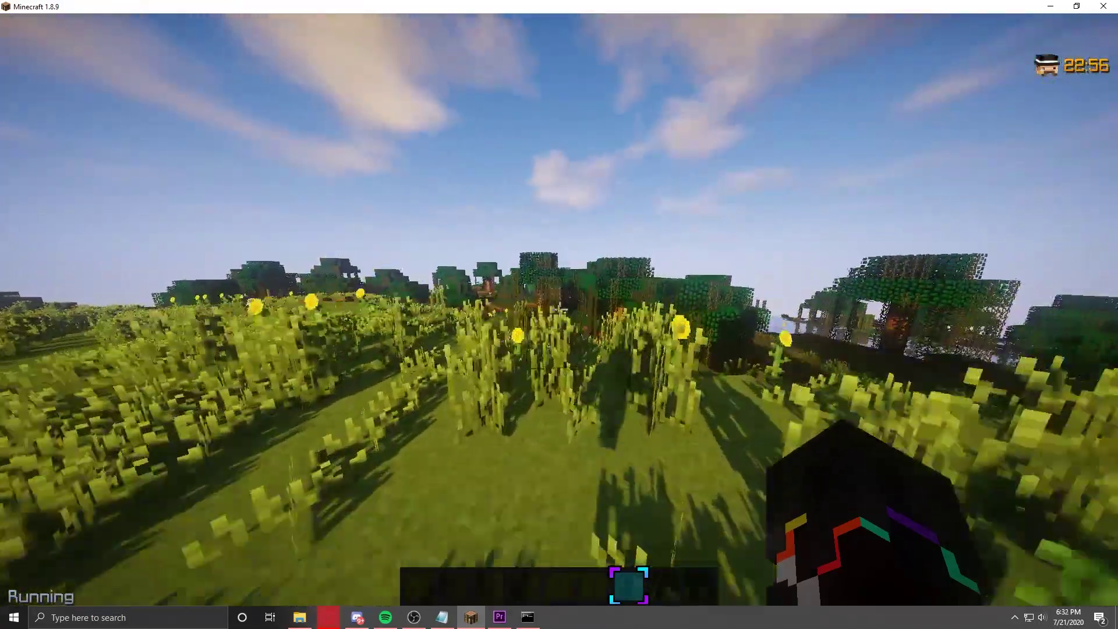
key(w)
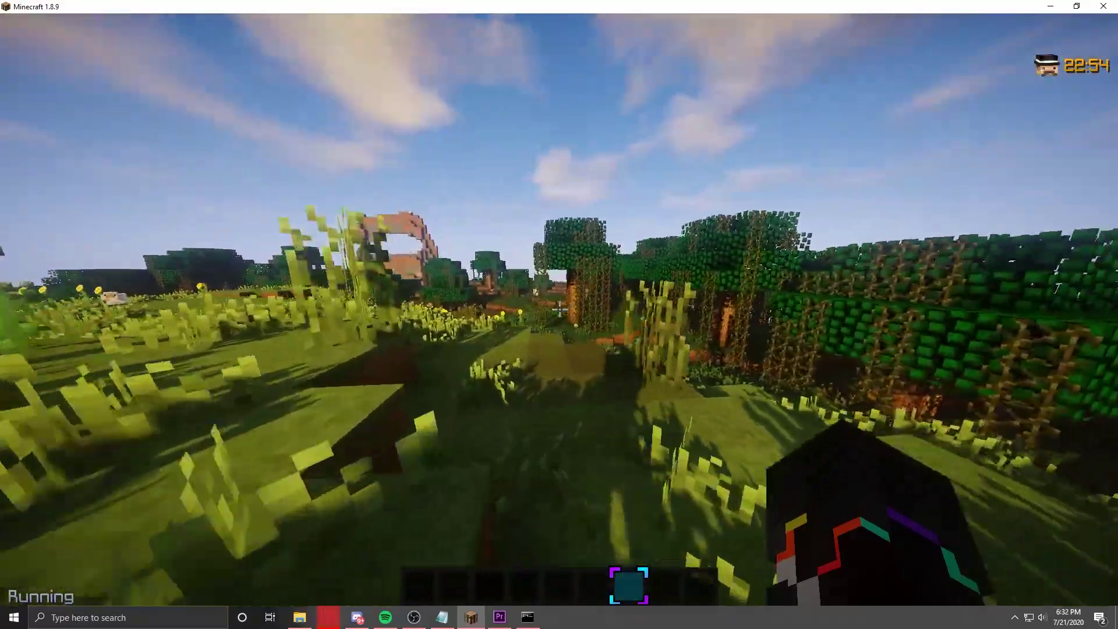
key(w)
key(w)
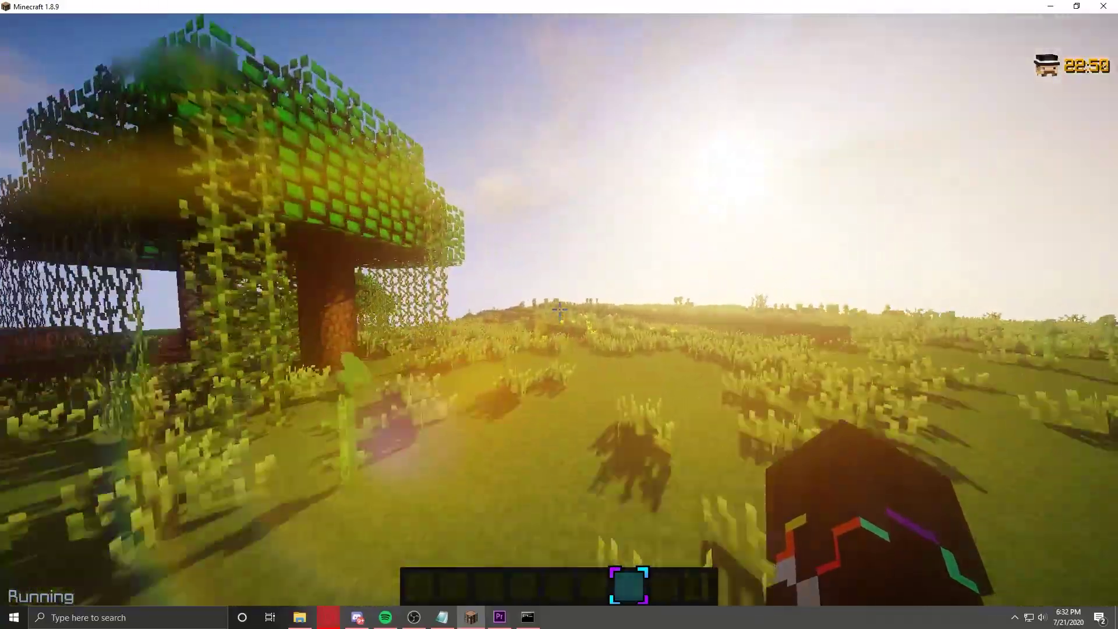
key(w)
key(w)
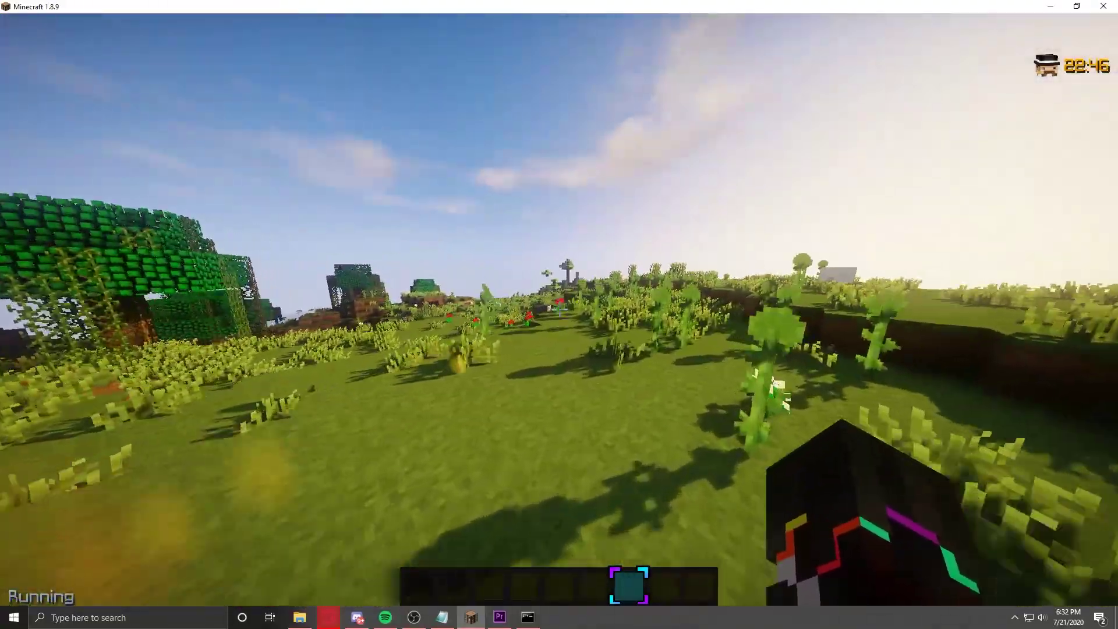
key(w)
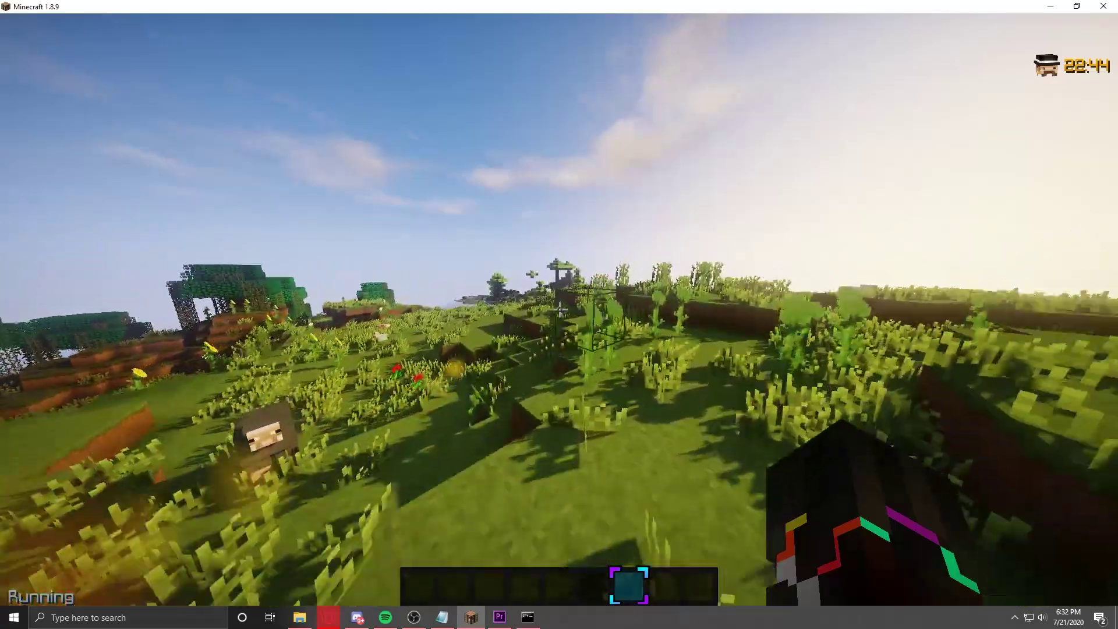
key(w)
key(w)
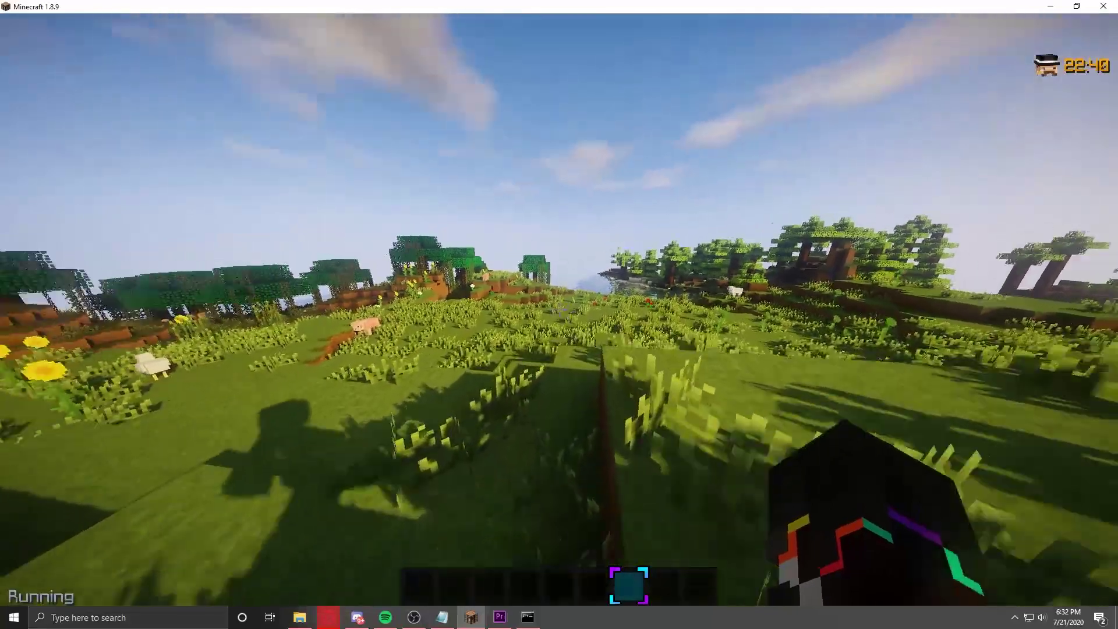
key(w)
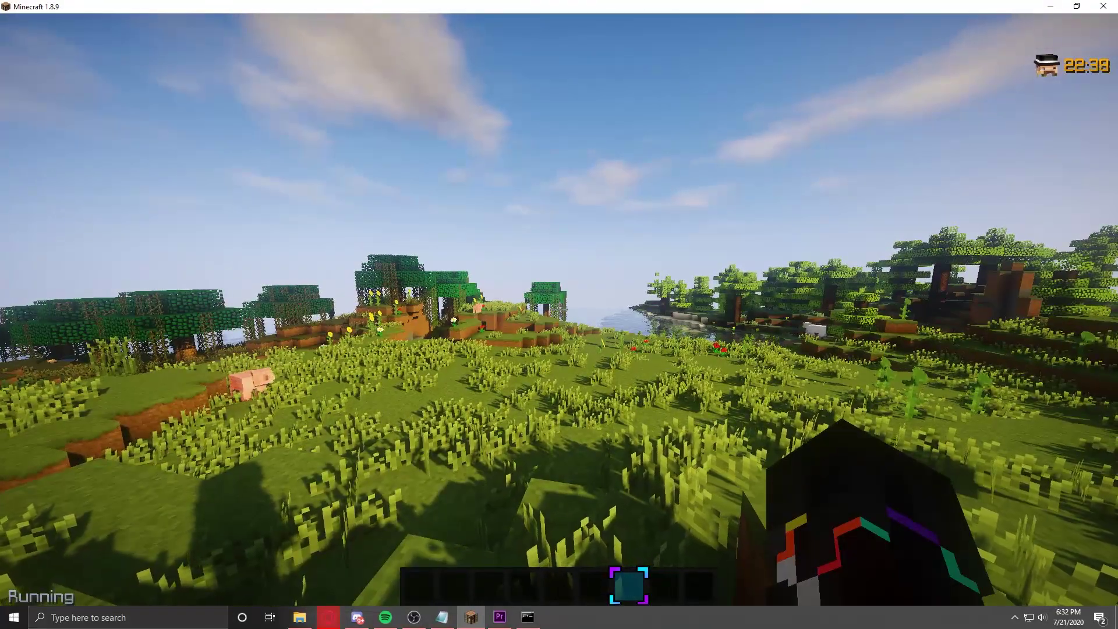
key(slash)
text(lp editor)
Step: Start a LuckPerms editor session and copy its link from chat to the clipboard
key(Return)
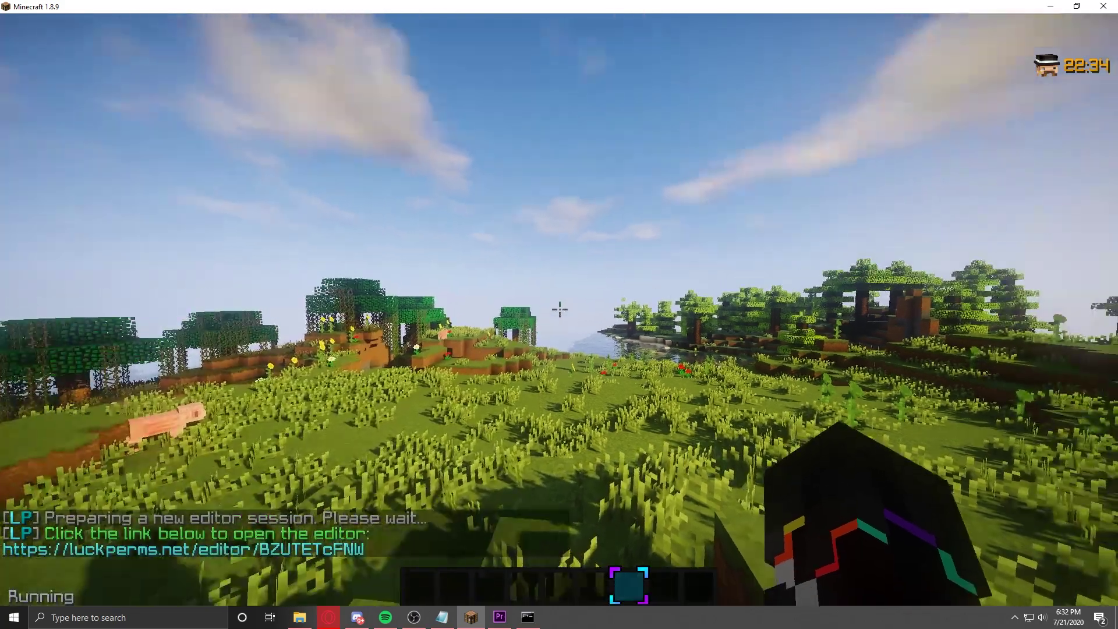
key(t)
click(358, 550)
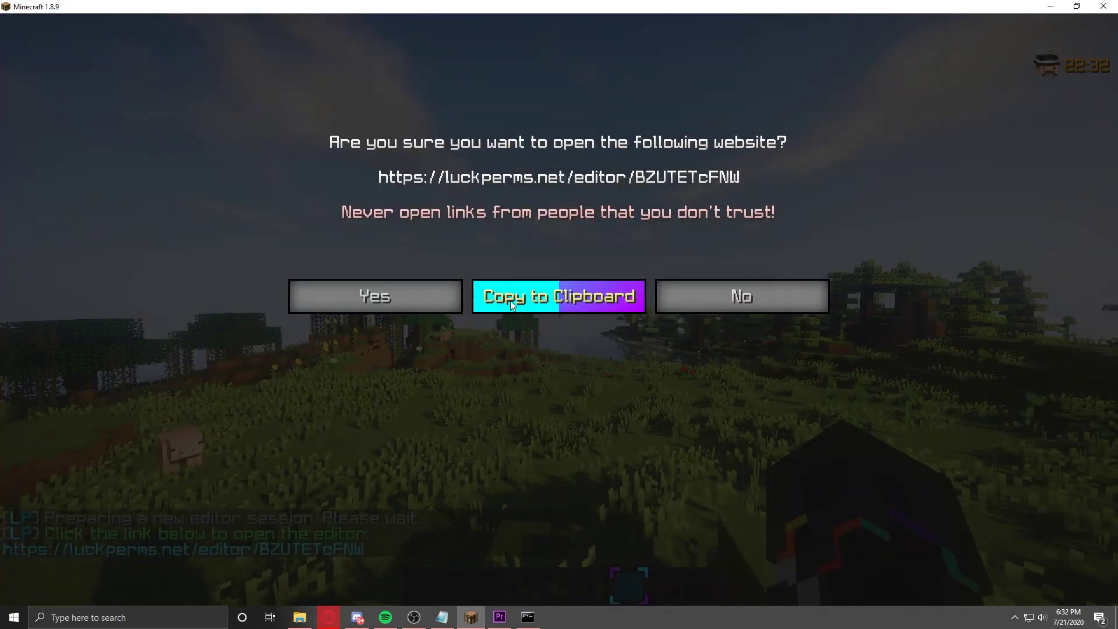
click(510, 302)
Step: Launch Microsoft Edge and paste the editor link into the address bar
key(super)
text(edge)
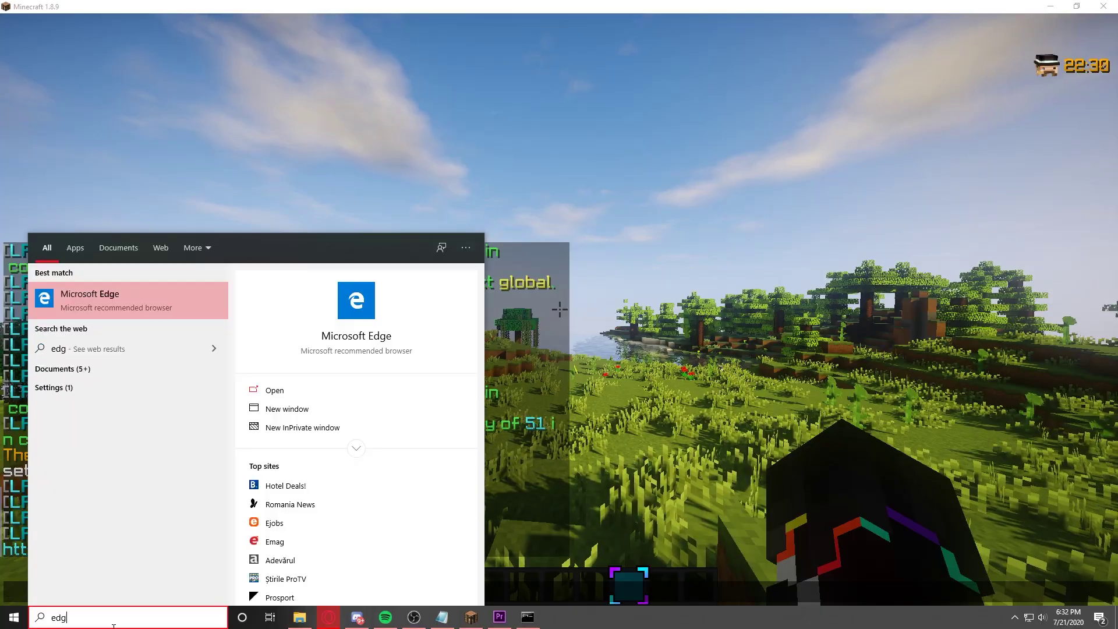
key(Return)
click(210, 30)
key(ctrl+v)
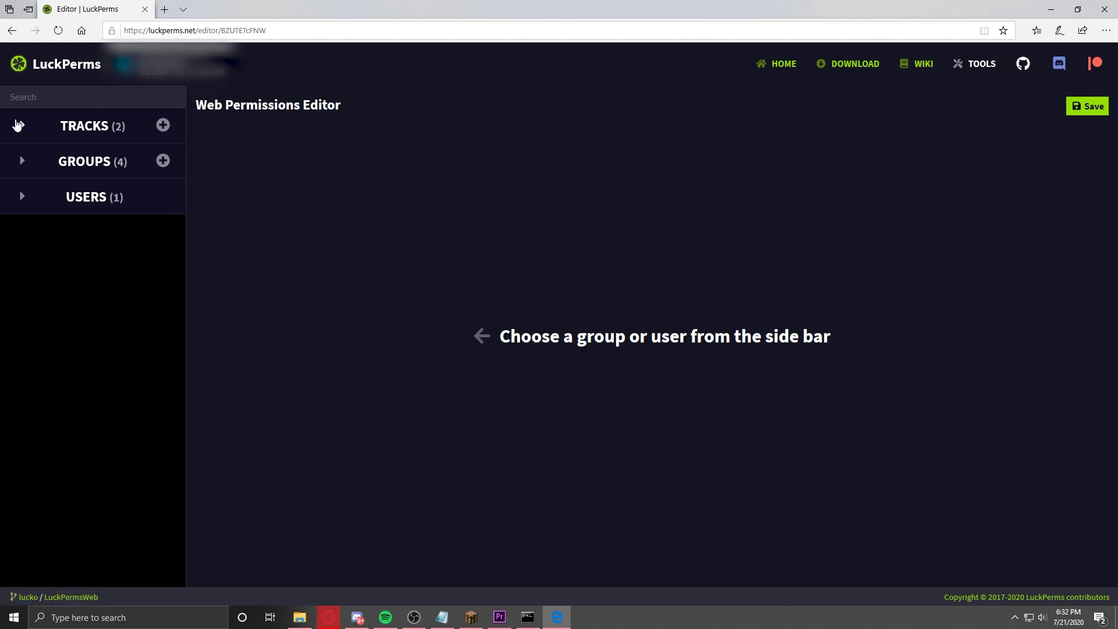
Step: Expand the tracks, groups and users lists and the RANKS track, then view the default and vip groups
click(18, 125)
click(24, 249)
click(22, 417)
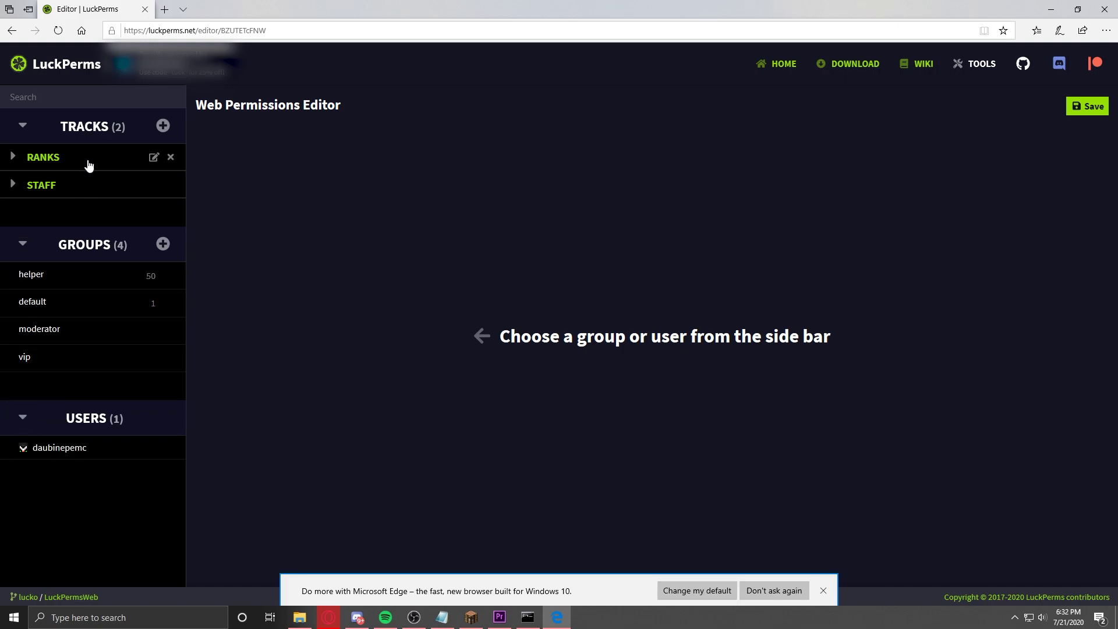
click(14, 157)
click(34, 191)
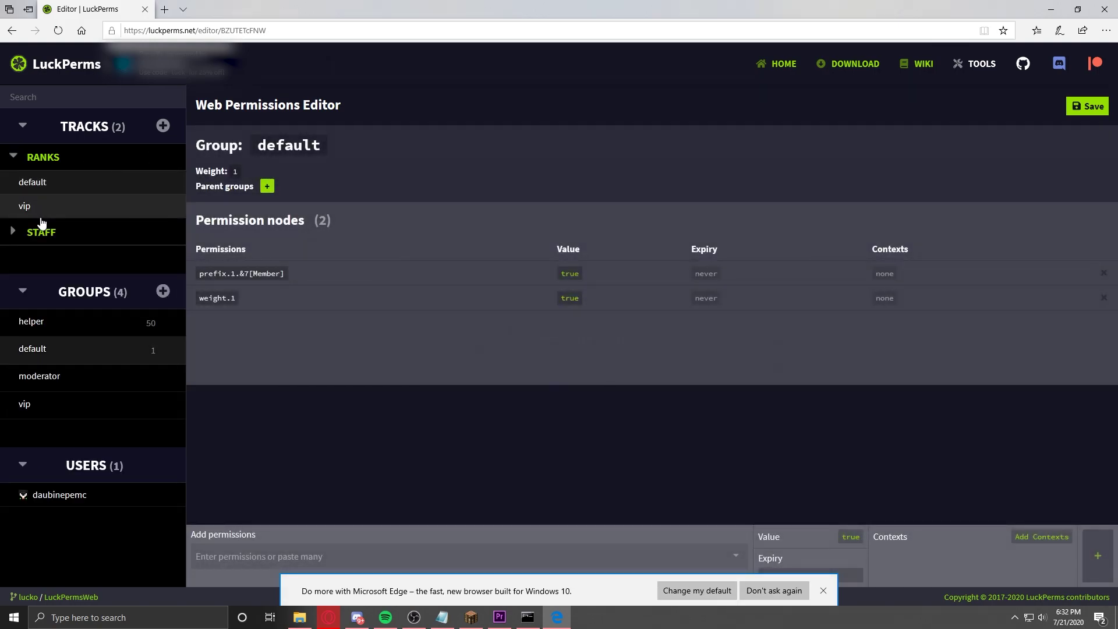
click(42, 214)
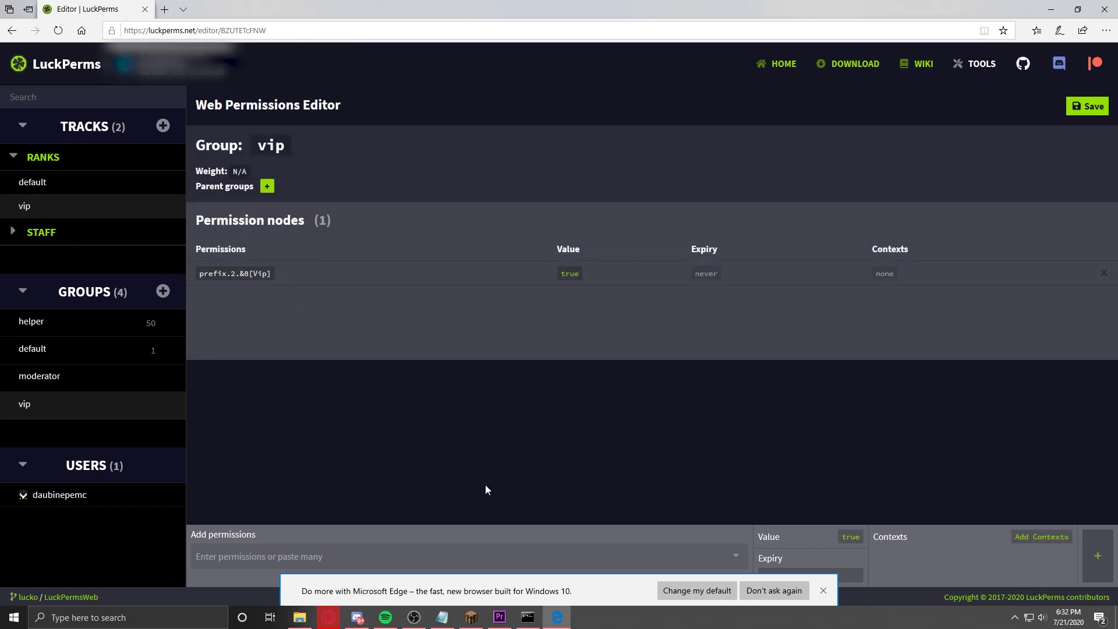
Step: Dismiss the default-browser notice, expand the STAFF track and view the moderator group
click(824, 591)
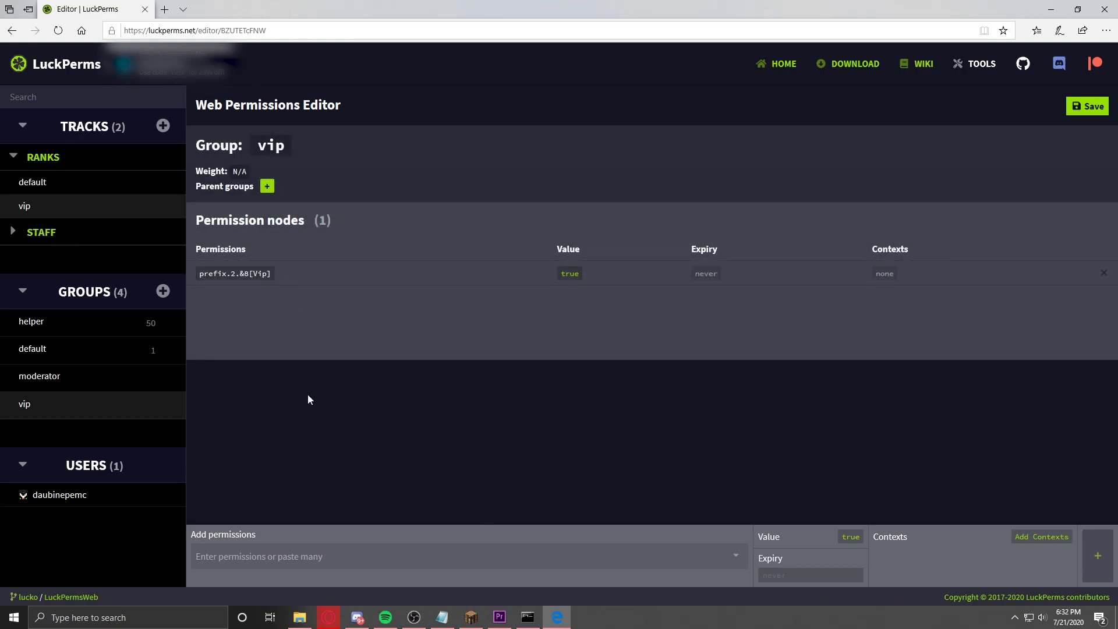
drag(210, 220, 330, 226)
click(332, 226)
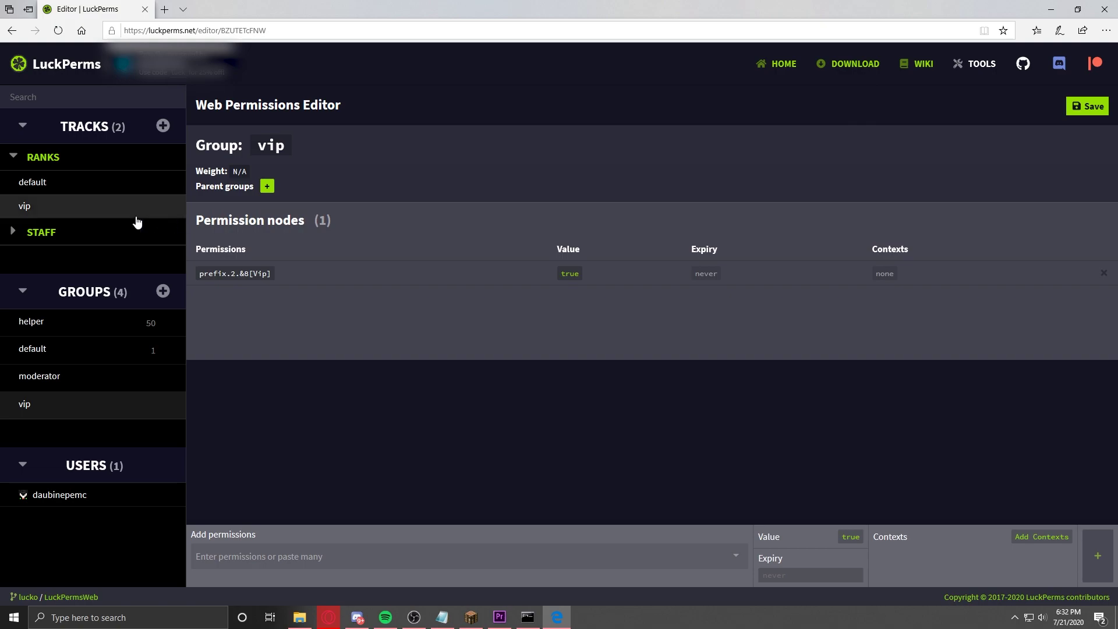
click(13, 231)
click(38, 282)
click(45, 282)
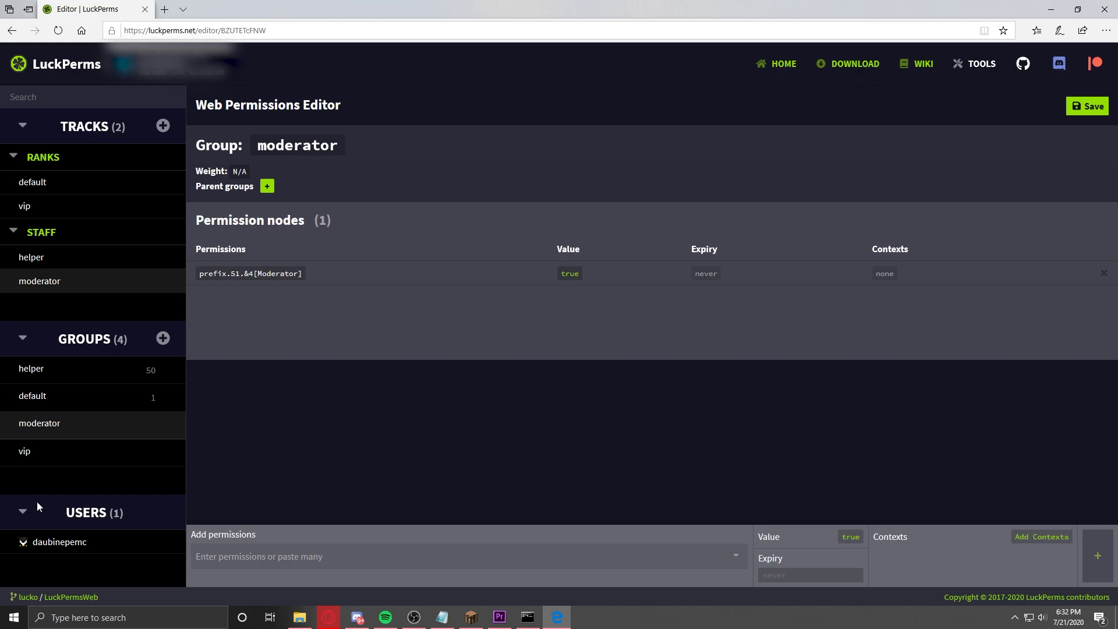
Step: Review the player's user permissions and the default, helper and moderator groups
click(58, 542)
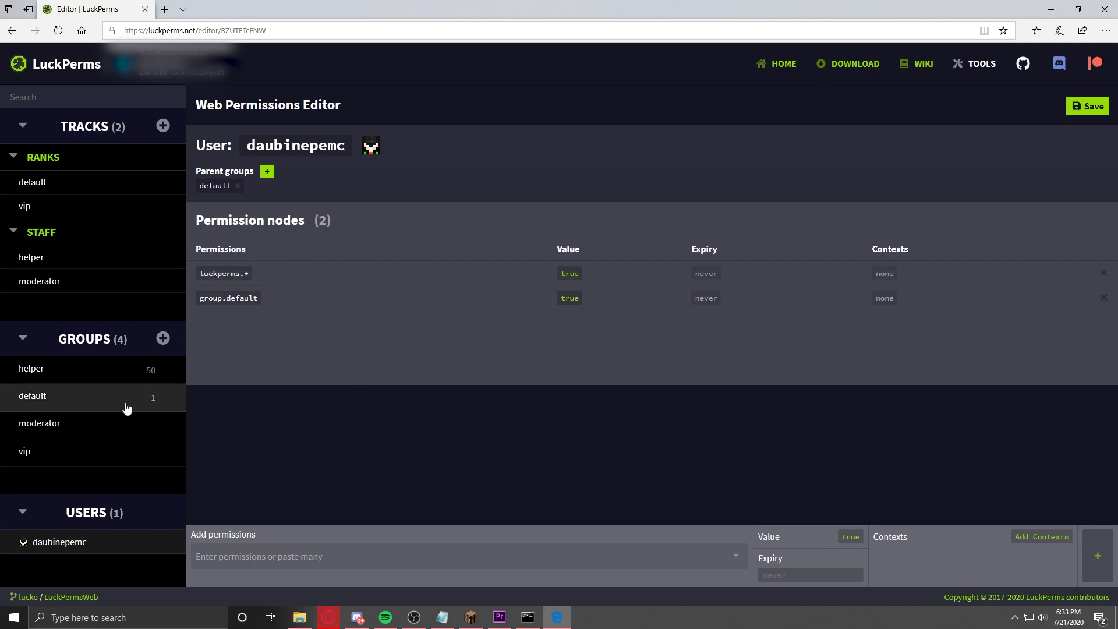
click(96, 401)
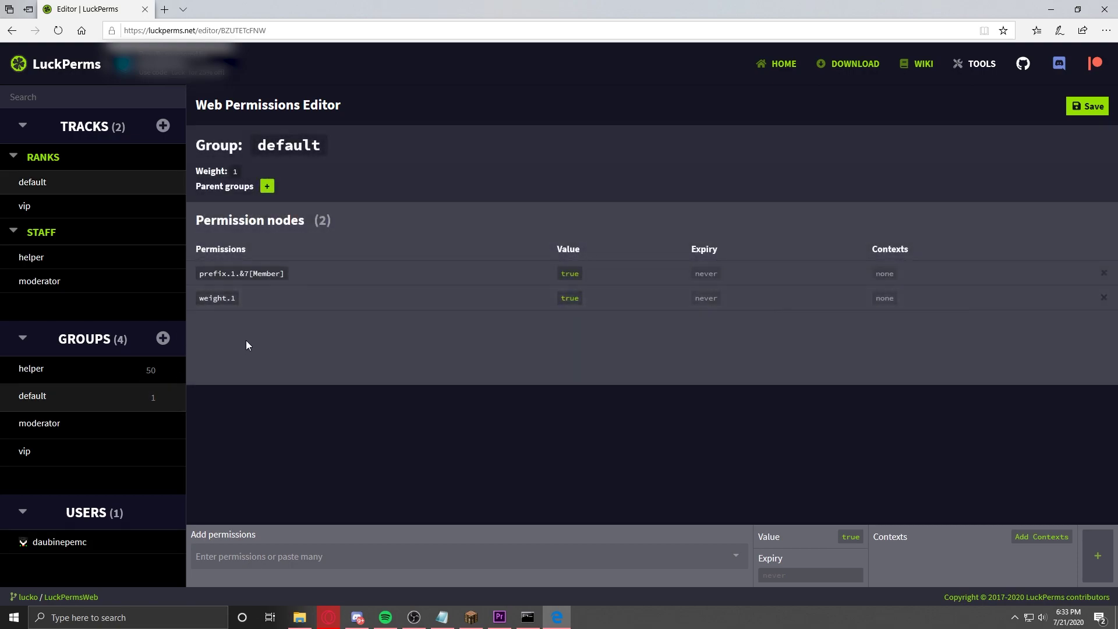
click(58, 542)
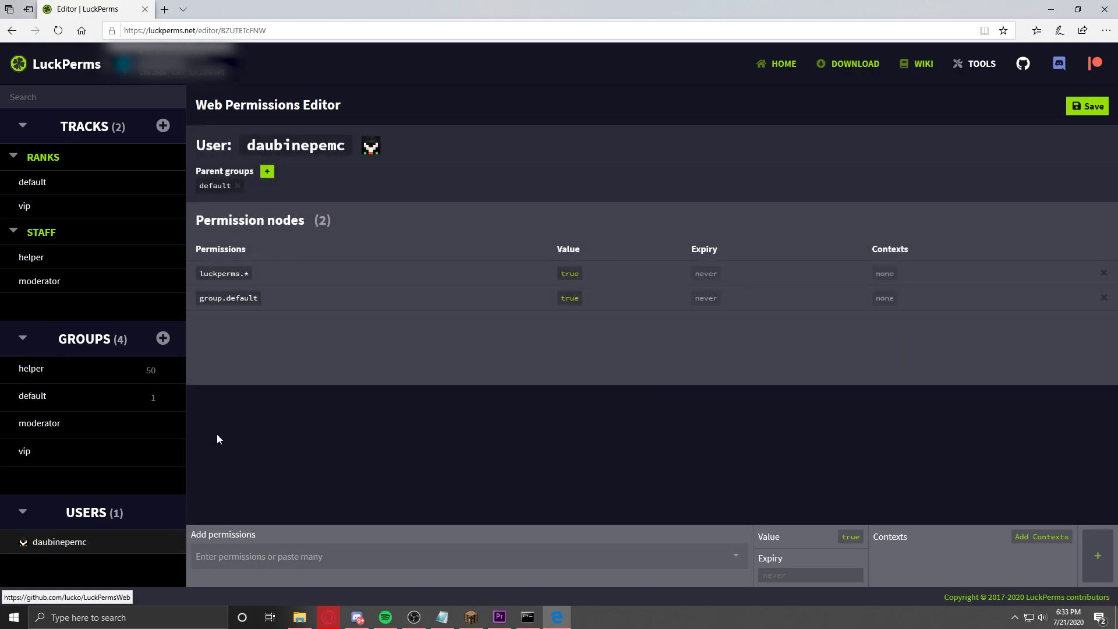
click(78, 378)
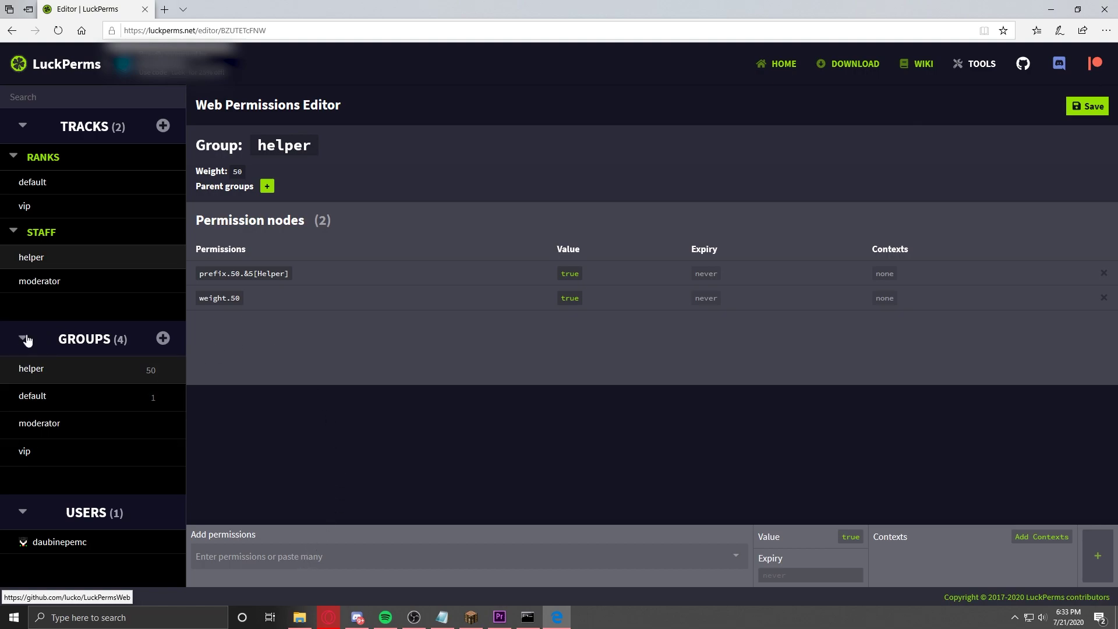
click(69, 421)
click(67, 439)
click(64, 430)
Step: Check vip and helper, then open the default group and show its suggested permissions
click(152, 445)
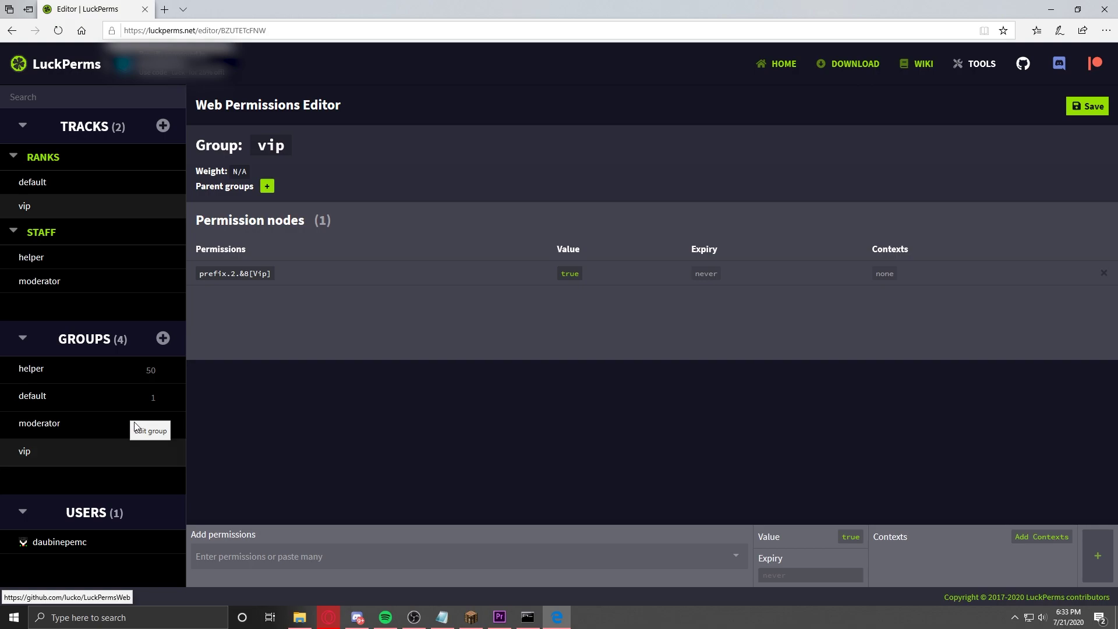
click(68, 399)
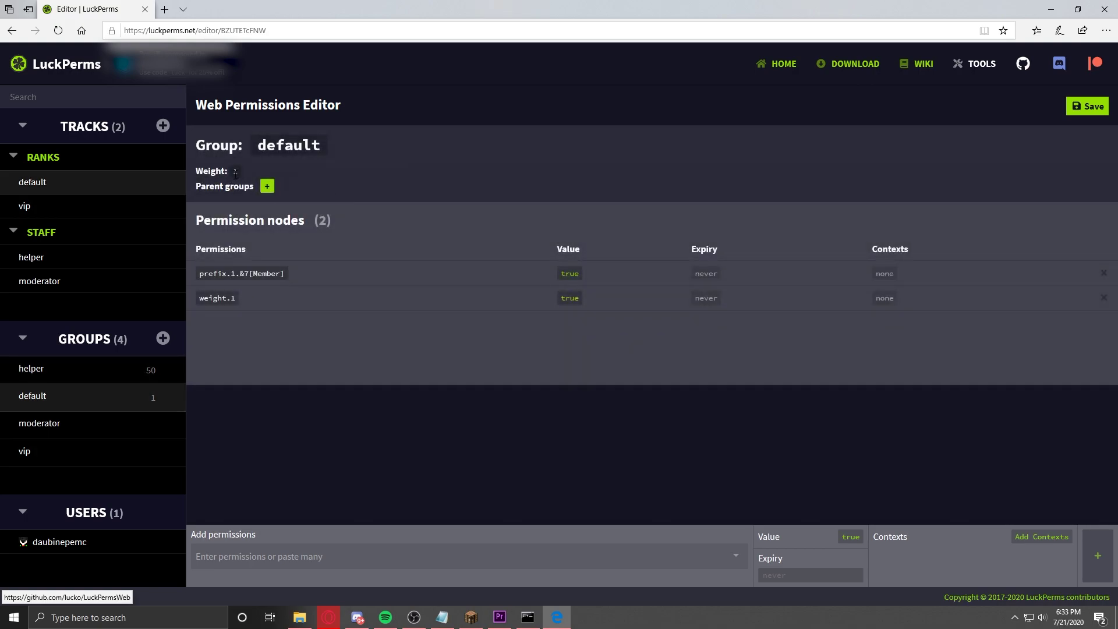
click(89, 380)
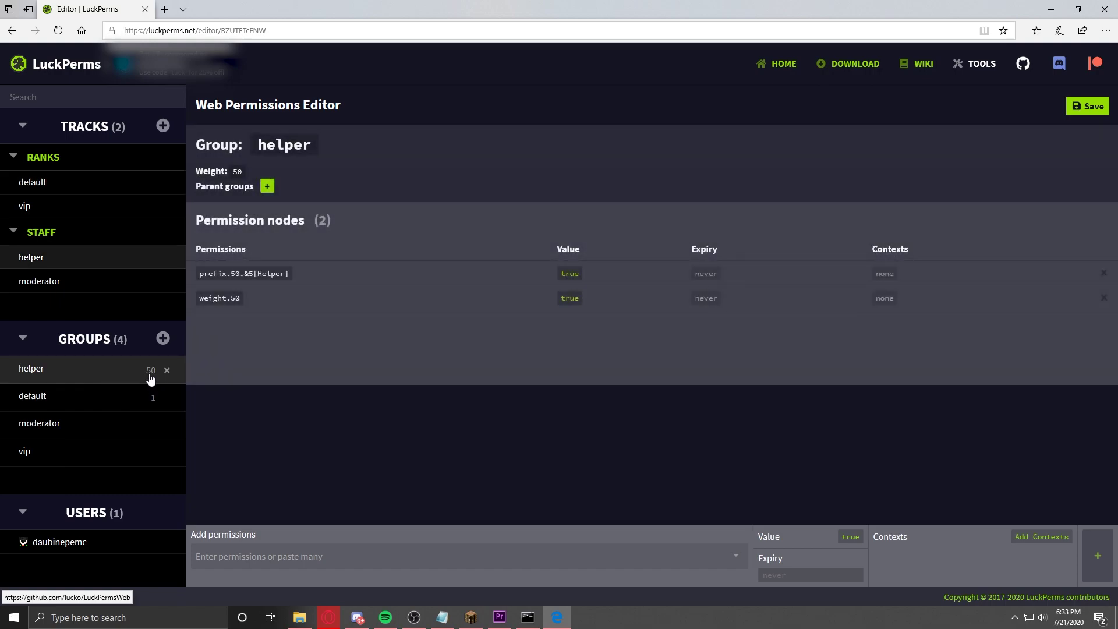
click(129, 407)
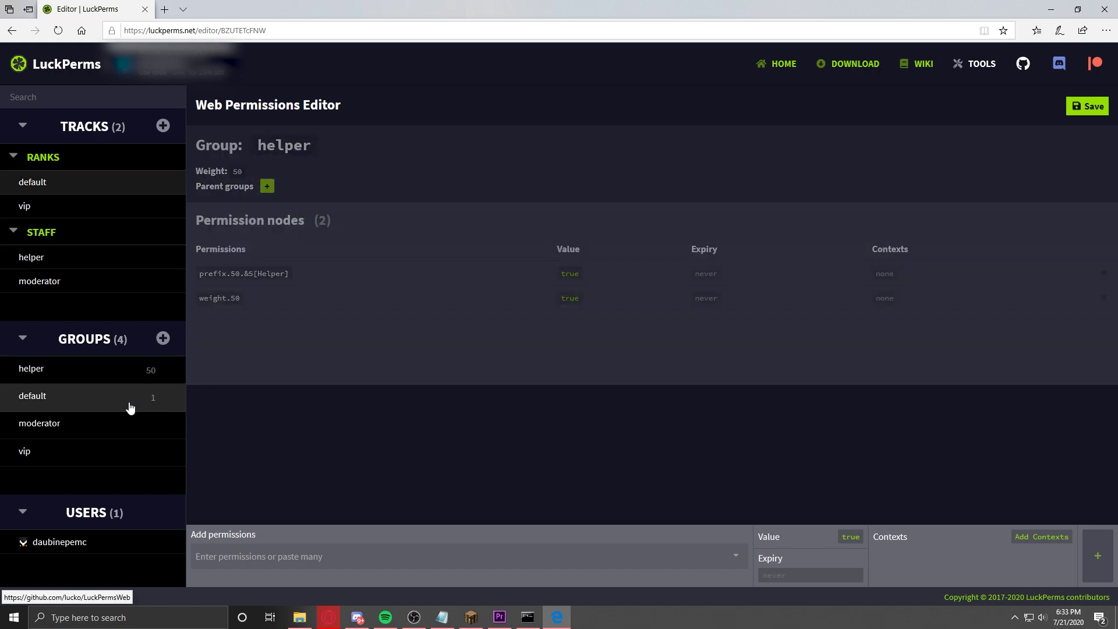
click(259, 562)
Step: Bring up the permission suggestions list for the default group
scroll(235, 453, down, 2)
scroll(477, 511, down, 10)
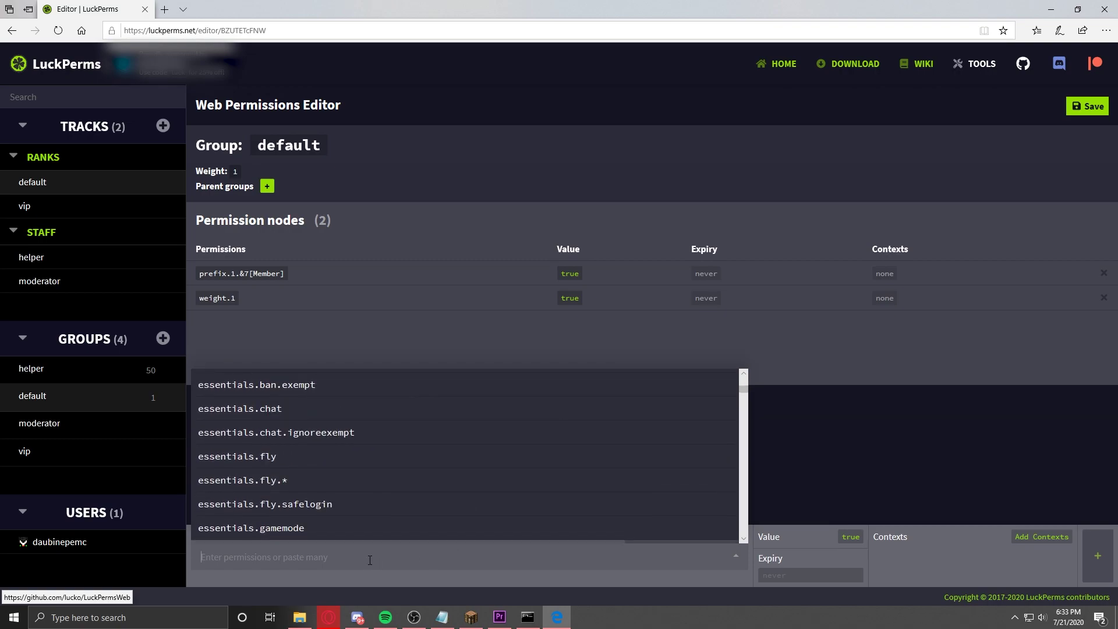
click(839, 443)
click(452, 558)
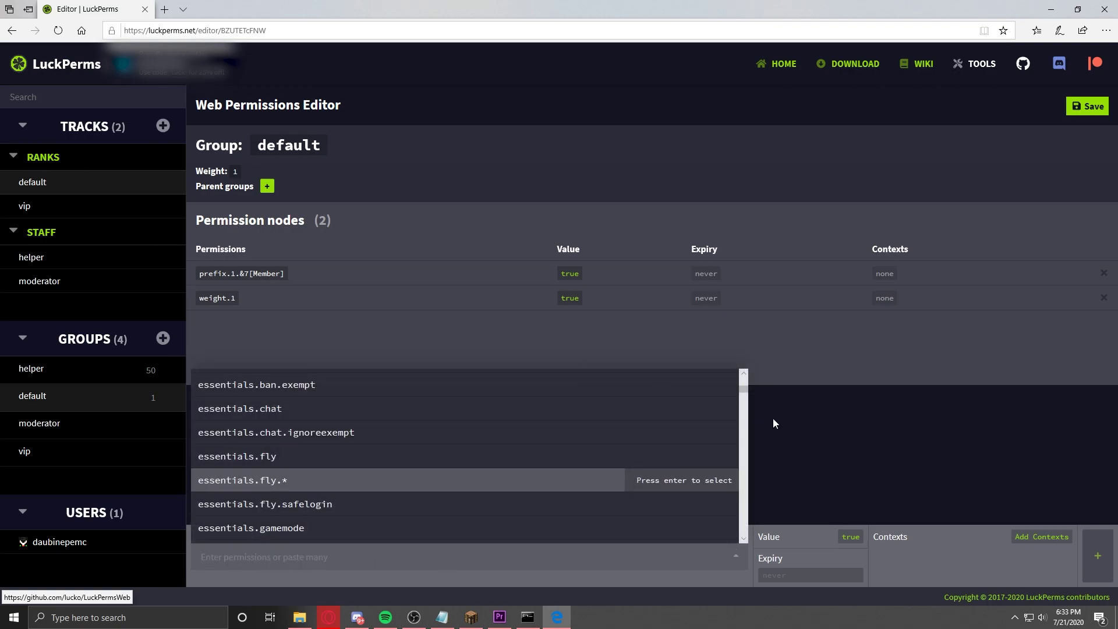
click(848, 468)
click(396, 559)
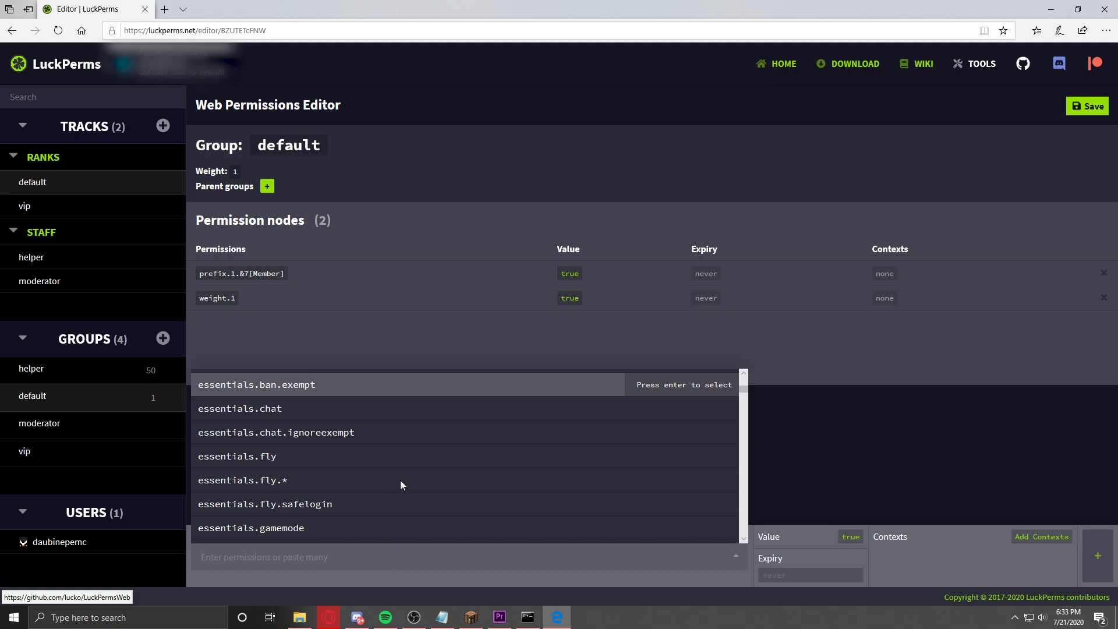
scroll(402, 498, down, 15)
scroll(576, 480, down, 10)
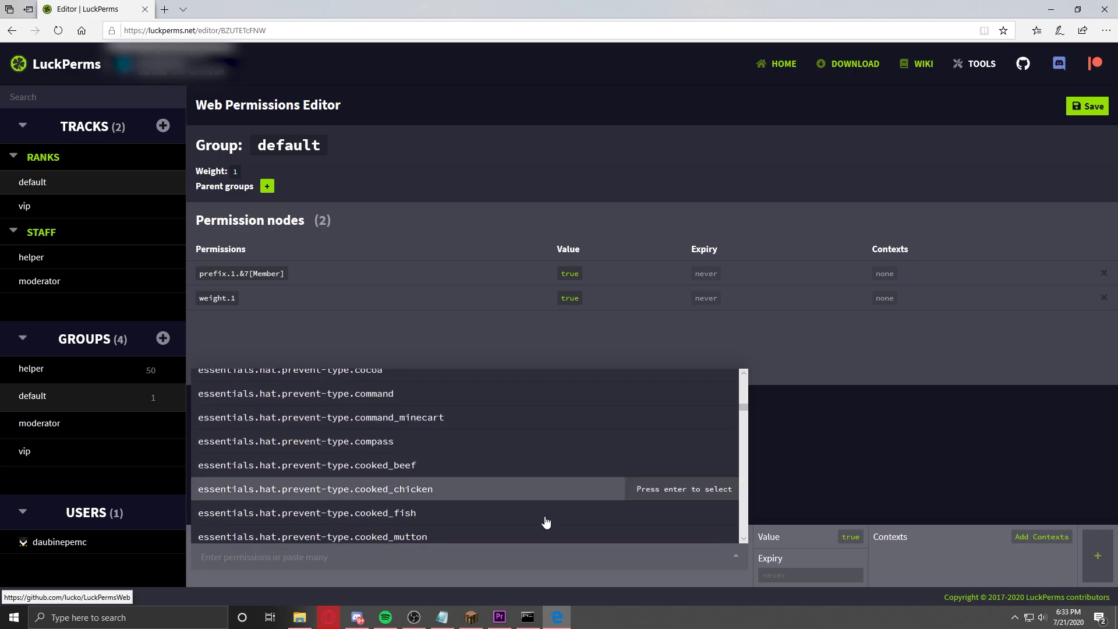
scroll(744, 411, down, 2)
drag(744, 411, 372, 593)
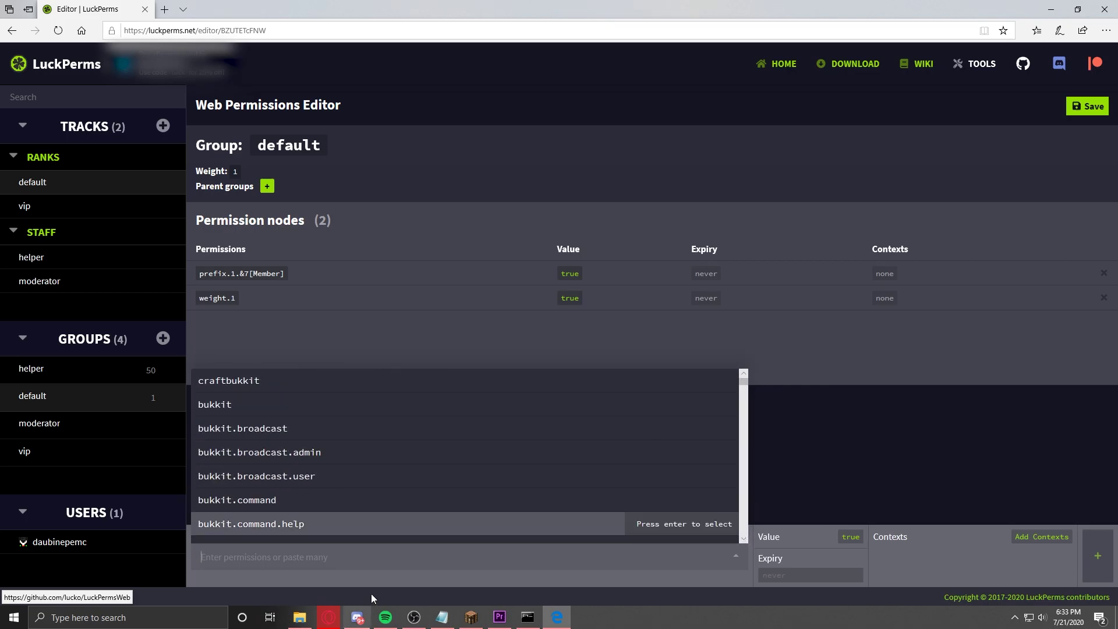
Step: Queue essentials.spawn, essentials.sethome and essentials.home, then add all three to default
click(587, 556)
click(587, 557)
text(essentials.)
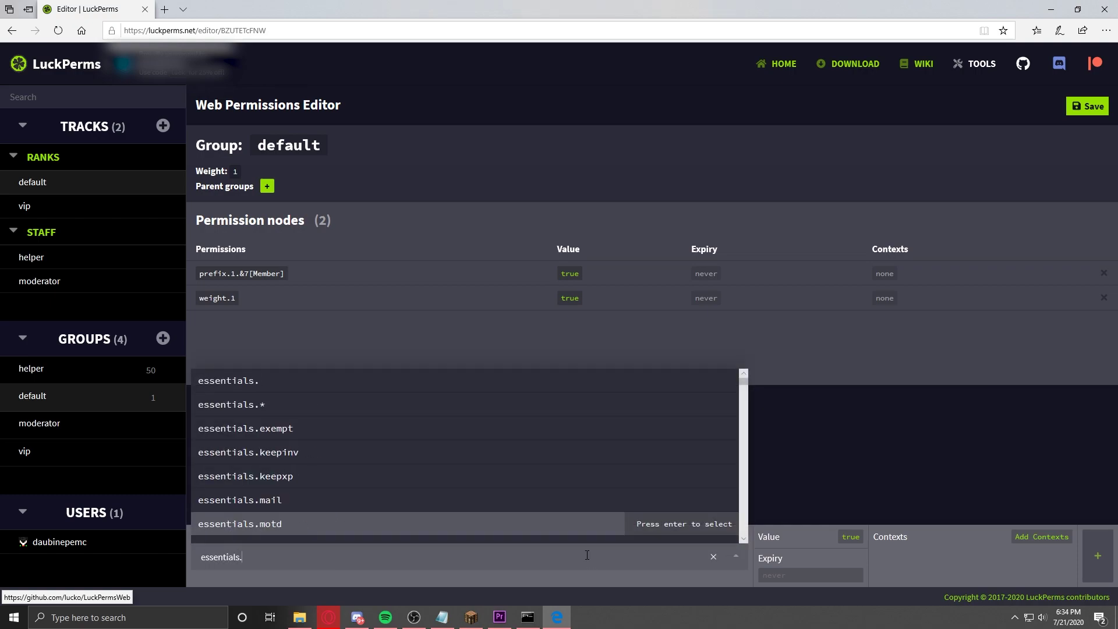
text(spawn)
key(Return)
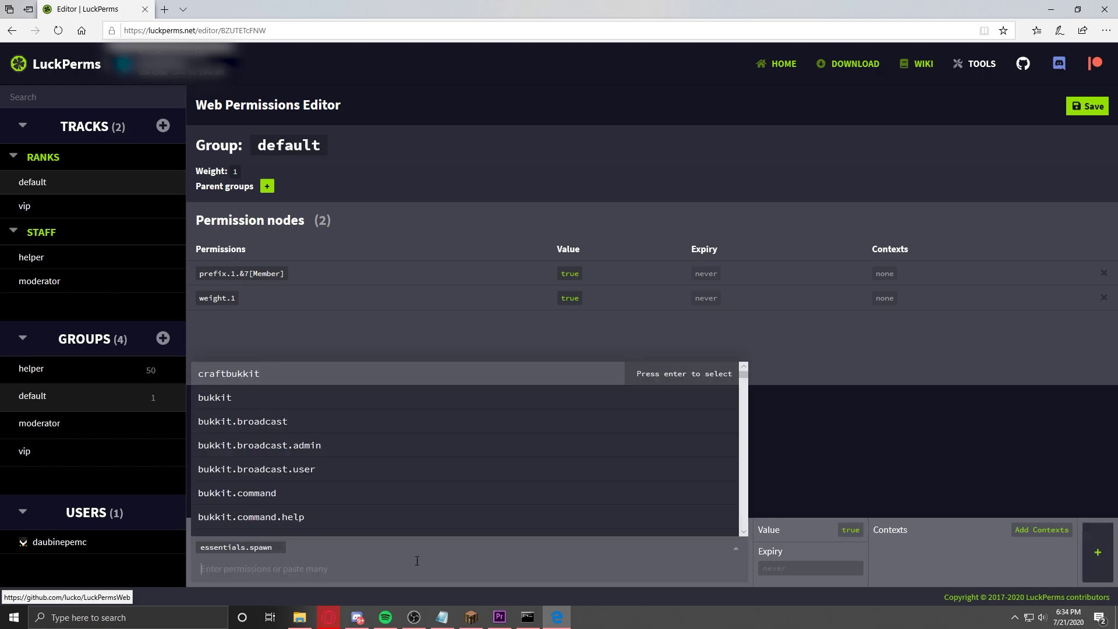
text(essentials.)
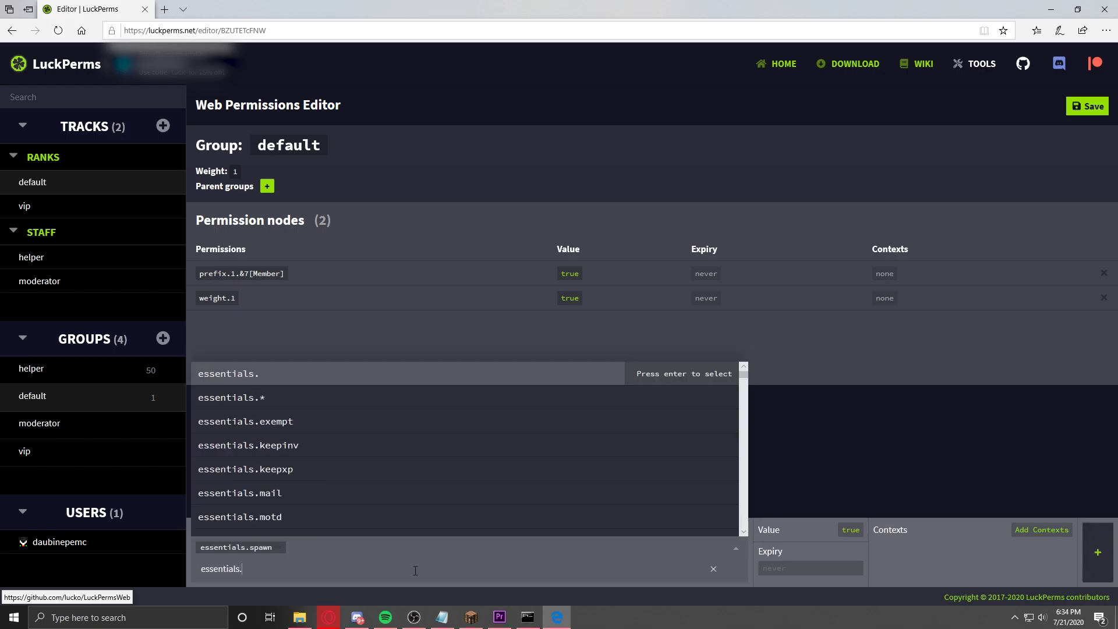
text(sethome)
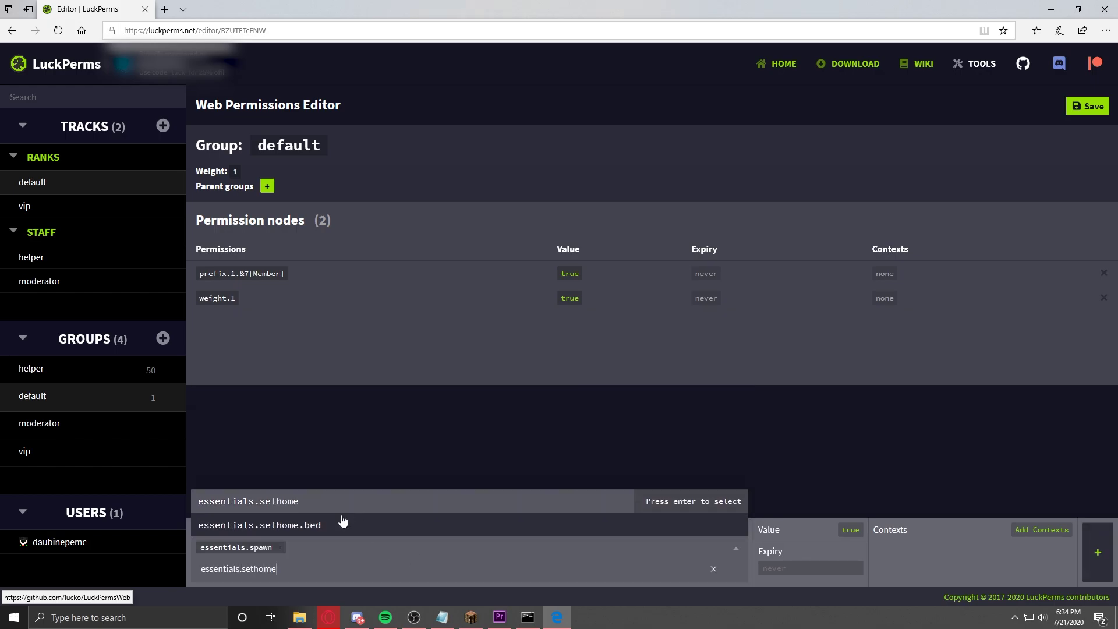
key(Return)
text(essentials.home)
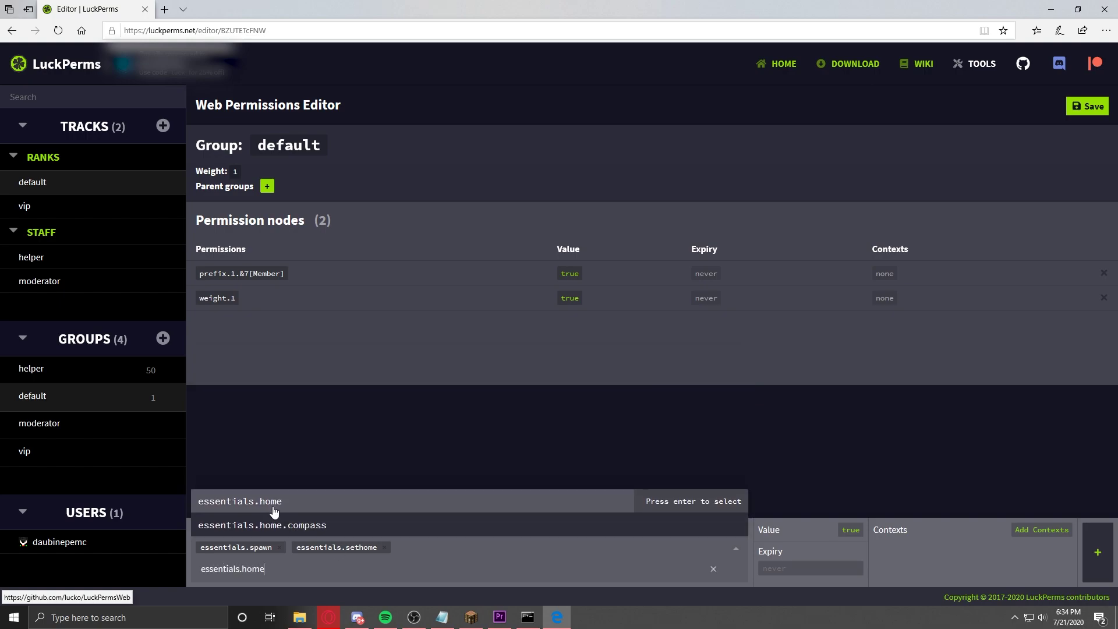
key(Return)
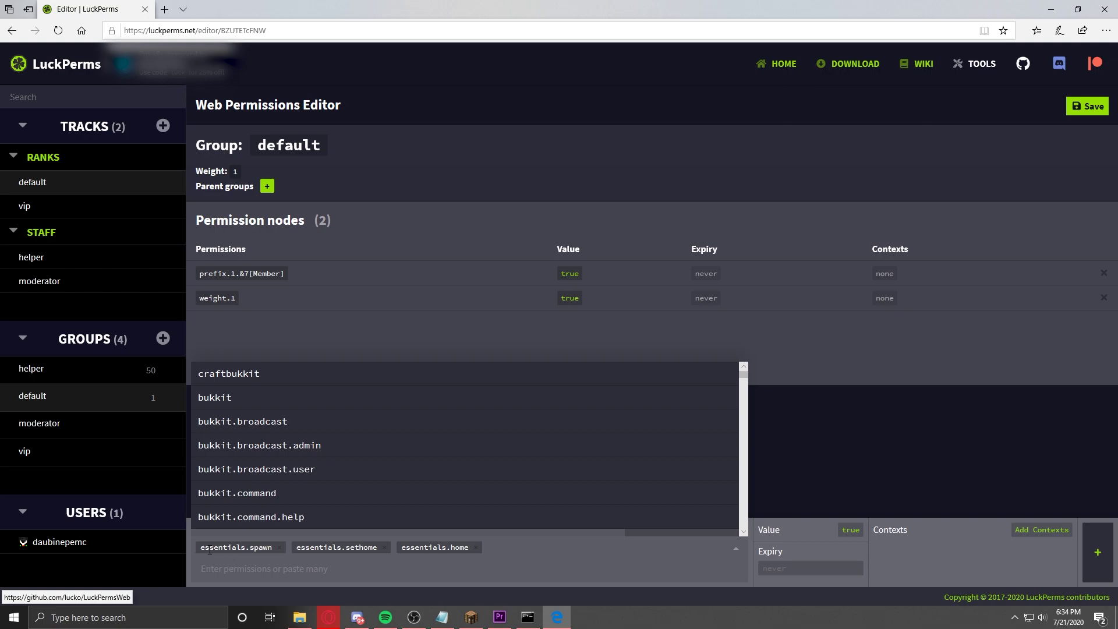
click(791, 514)
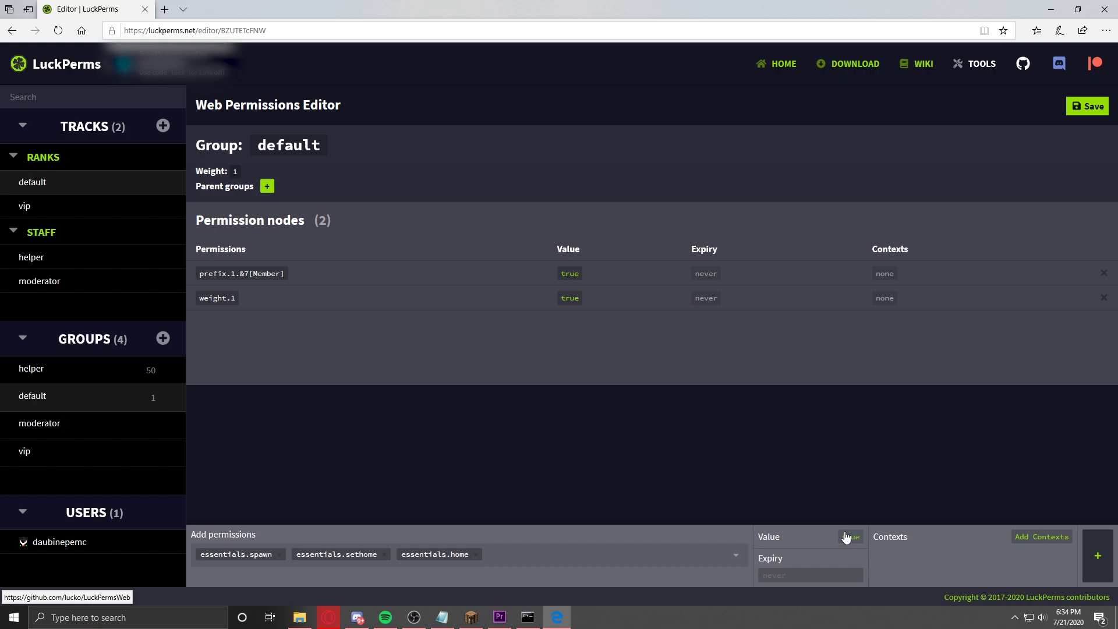
click(782, 575)
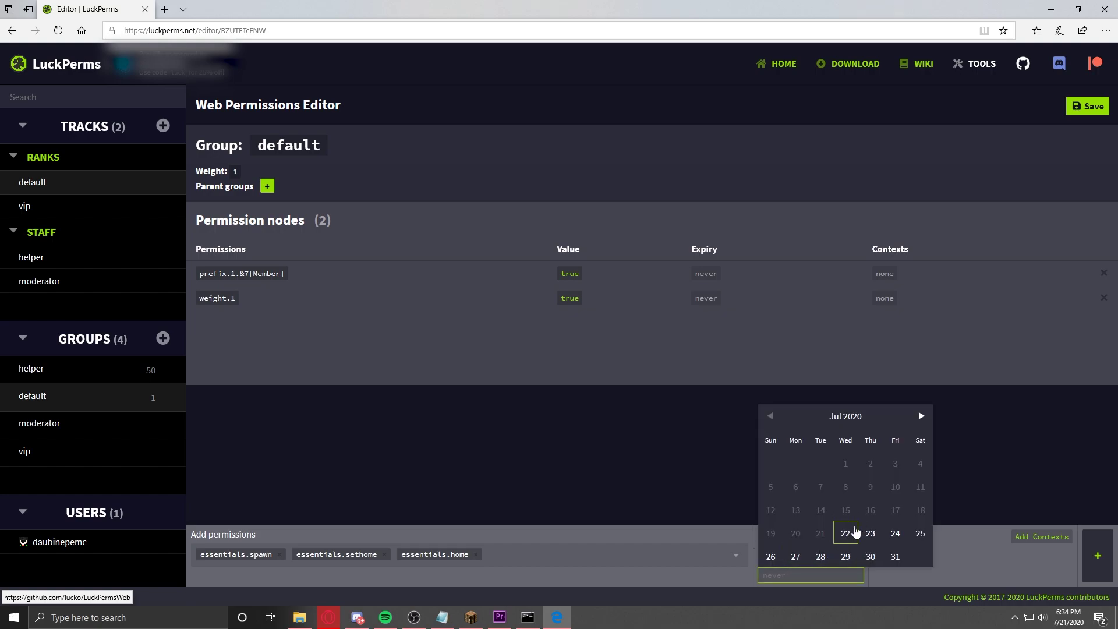
click(967, 441)
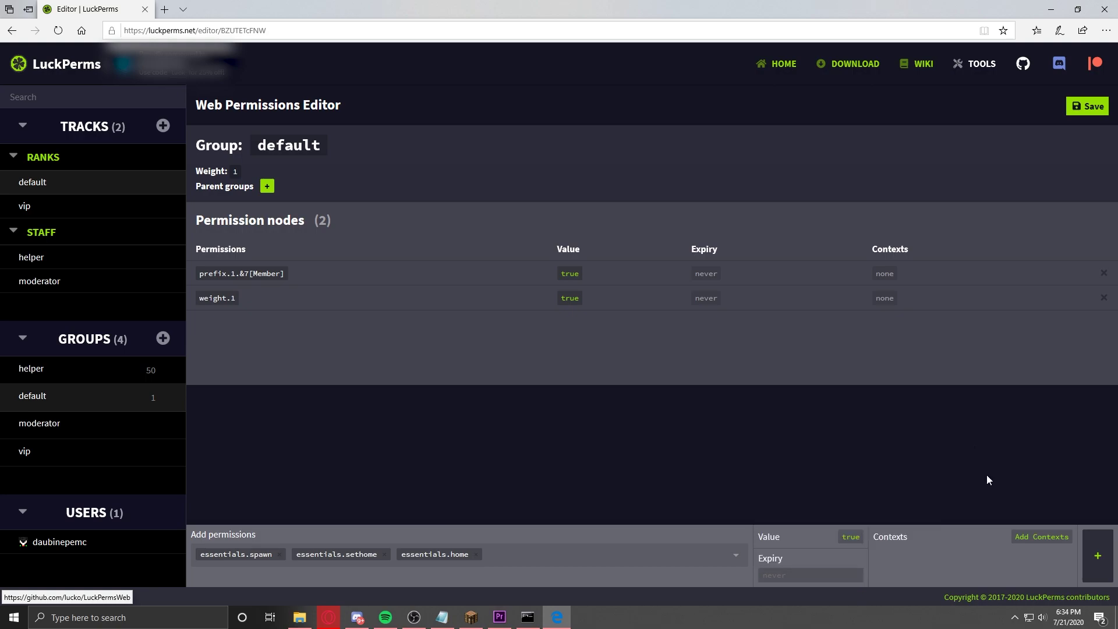
click(1102, 561)
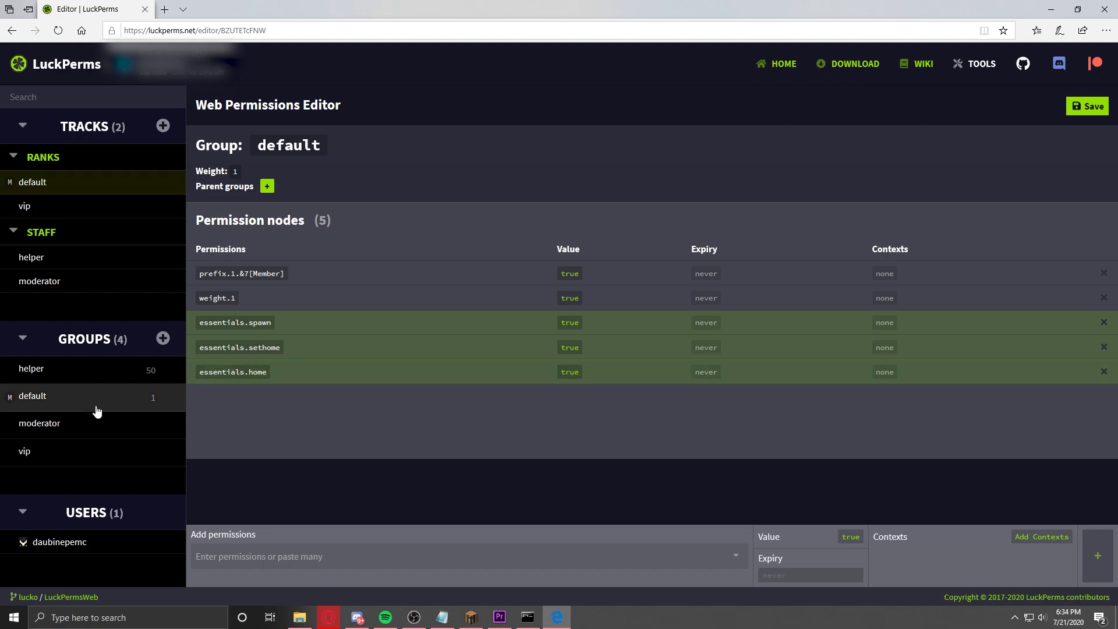
Step: Add essentials.mute and essentials.ban to the helper group
click(57, 379)
click(280, 554)
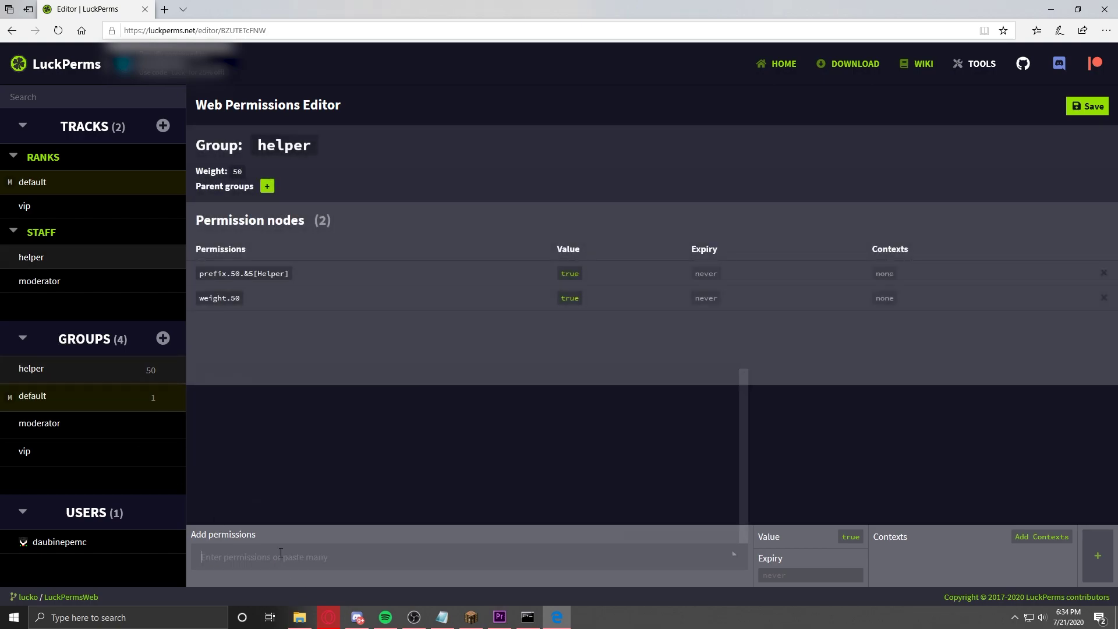
text(essentials.mute)
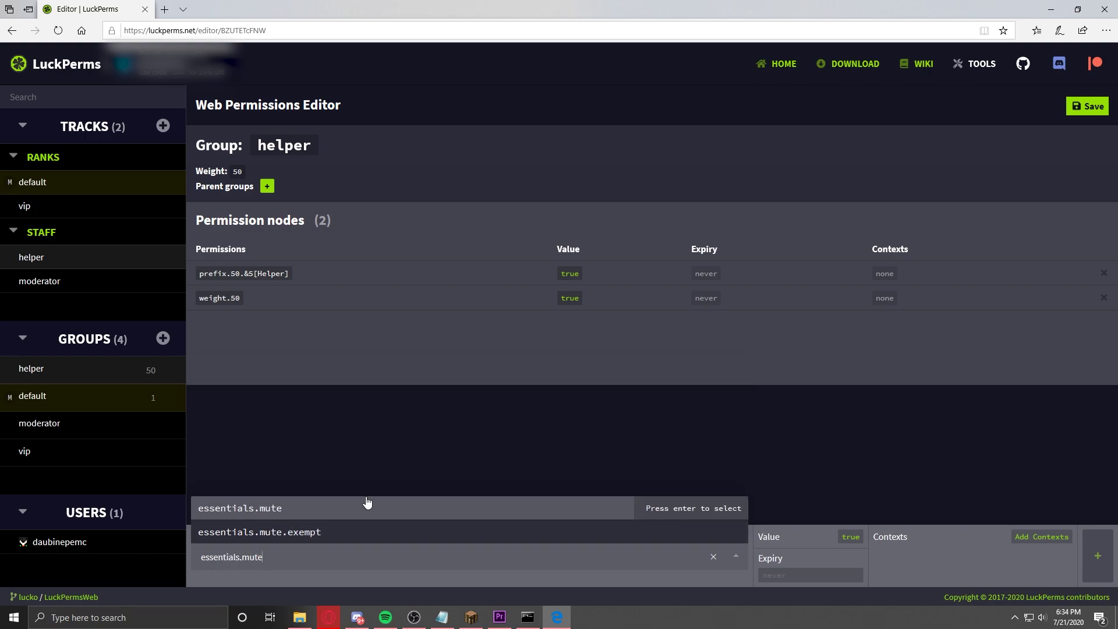
click(367, 504)
text(essentials.)
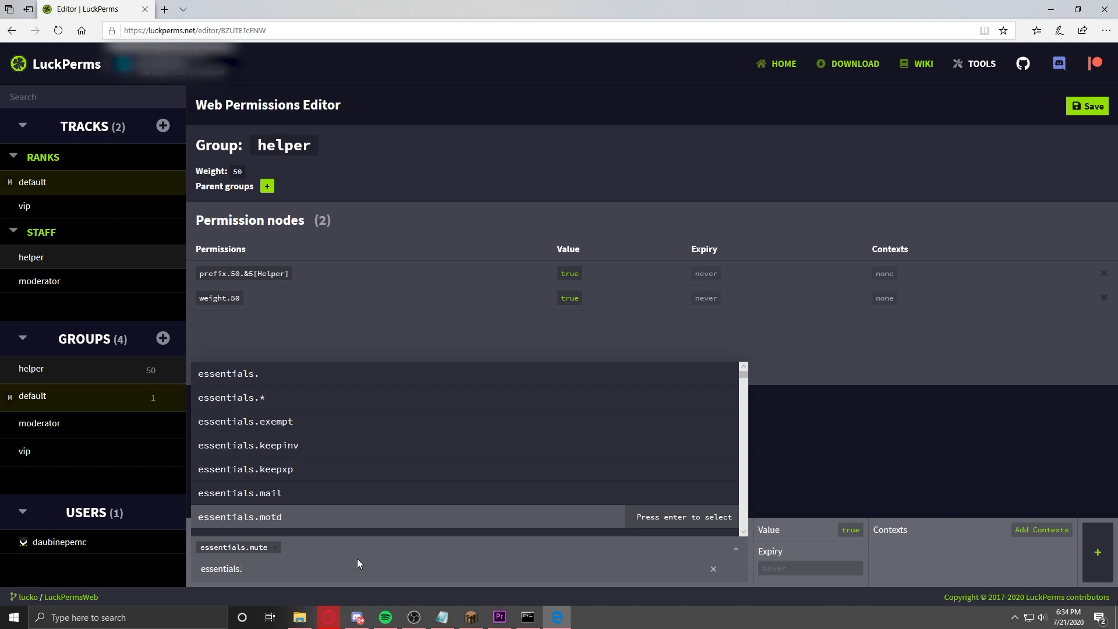
text(ban)
click(295, 508)
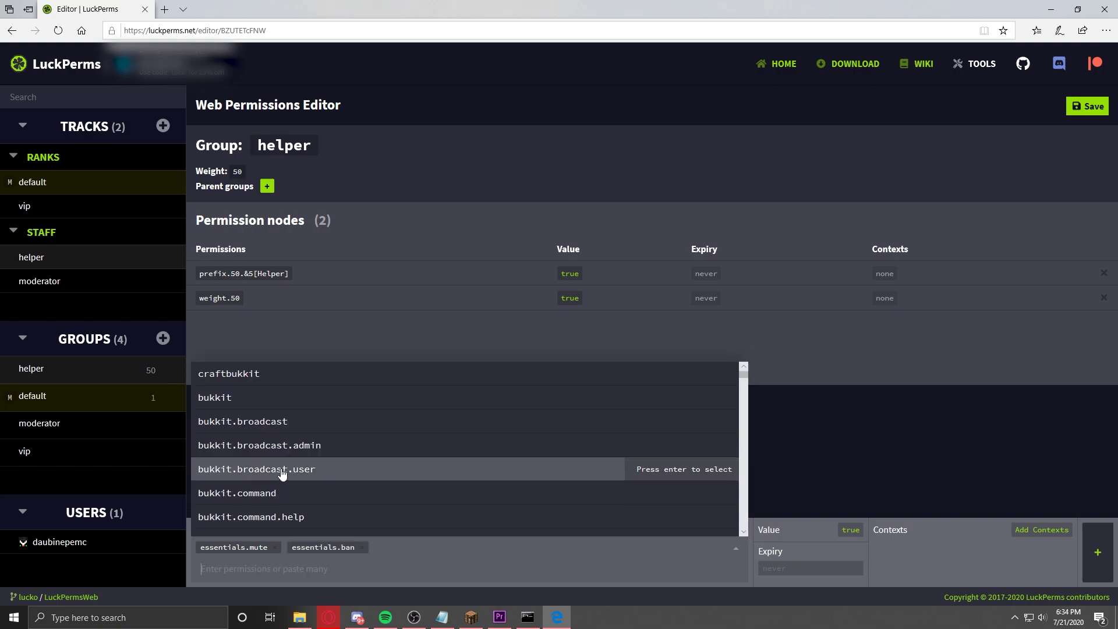
click(417, 460)
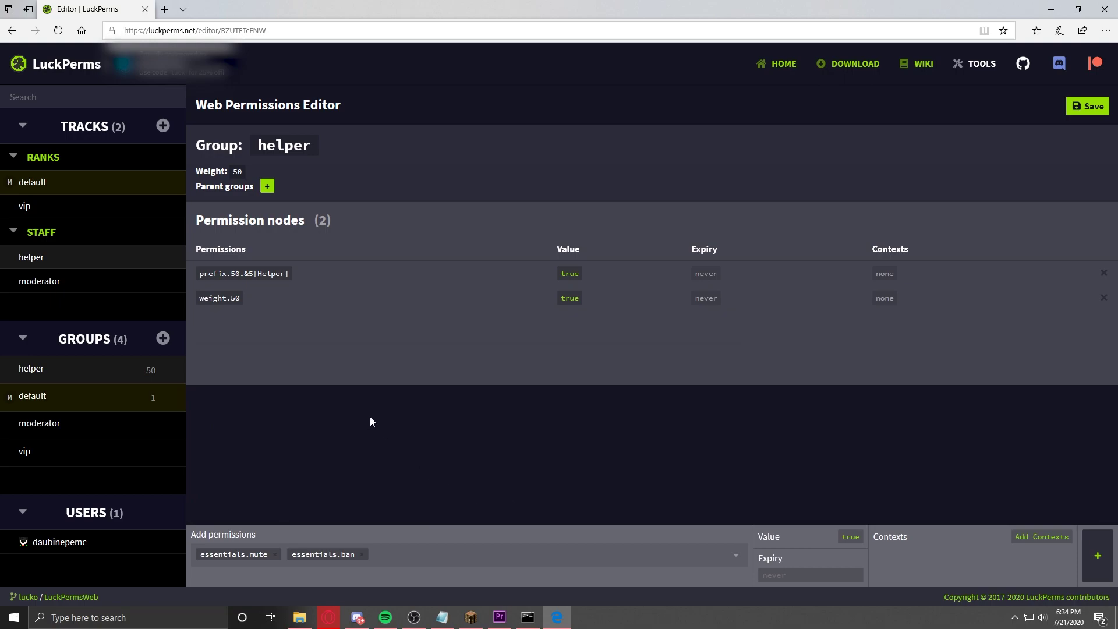
click(1096, 556)
Step: Set default as helper's parent group, comparing against the default group's nodes
click(35, 400)
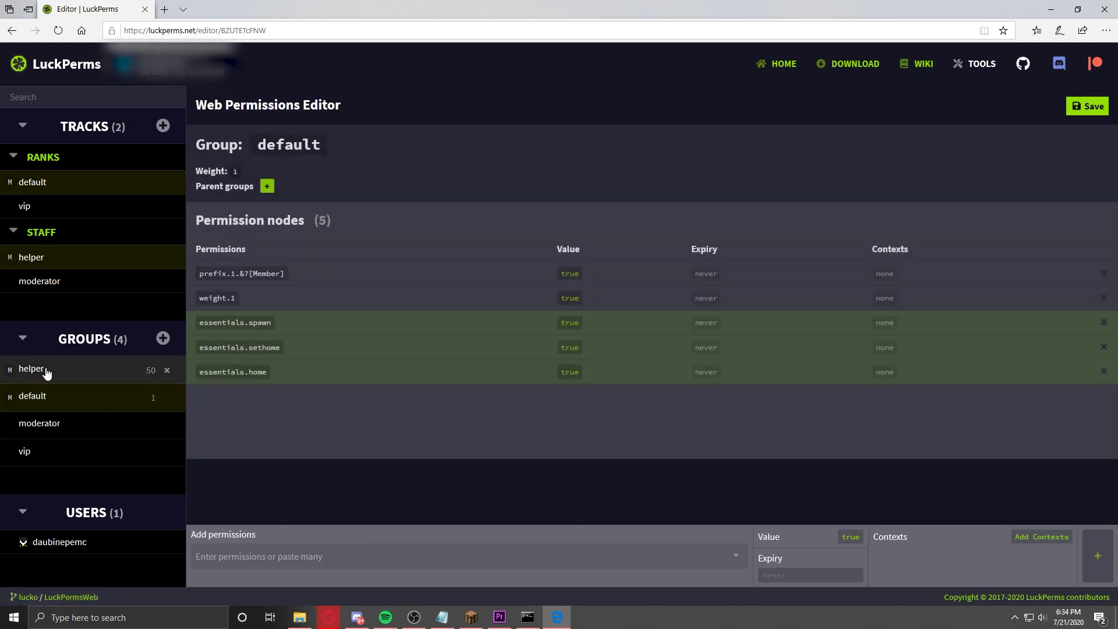
click(42, 372)
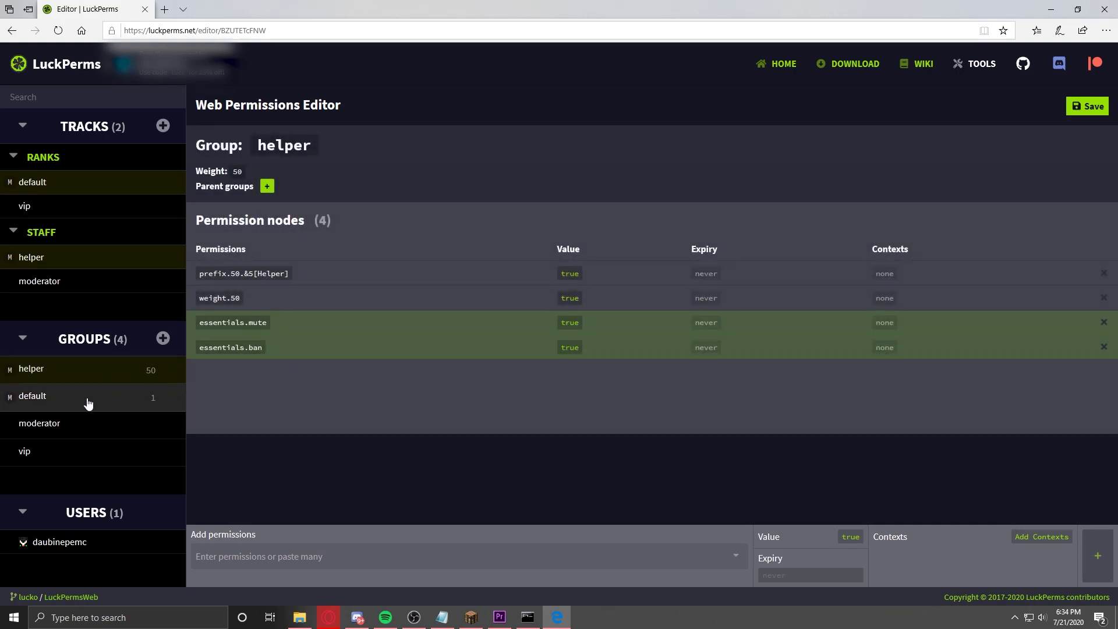
click(89, 402)
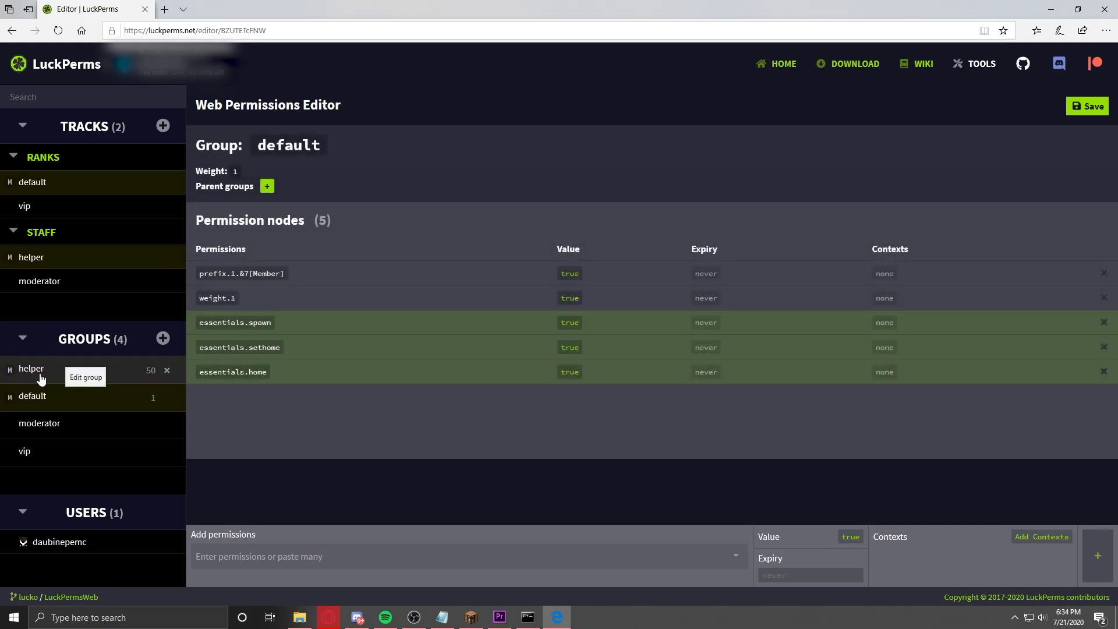
click(98, 379)
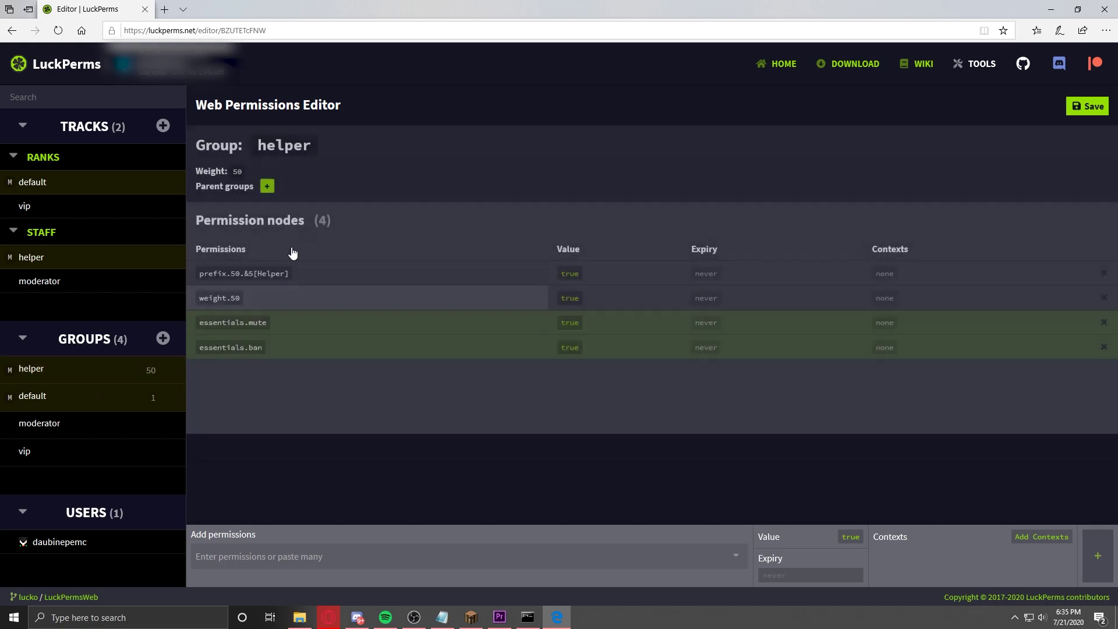
click(267, 187)
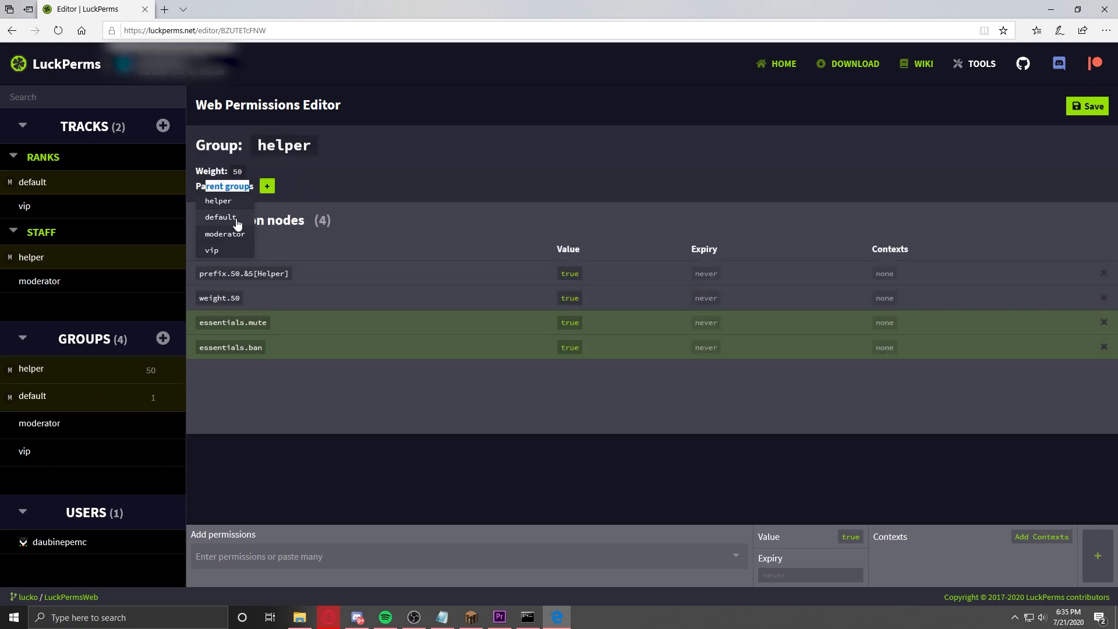
click(221, 217)
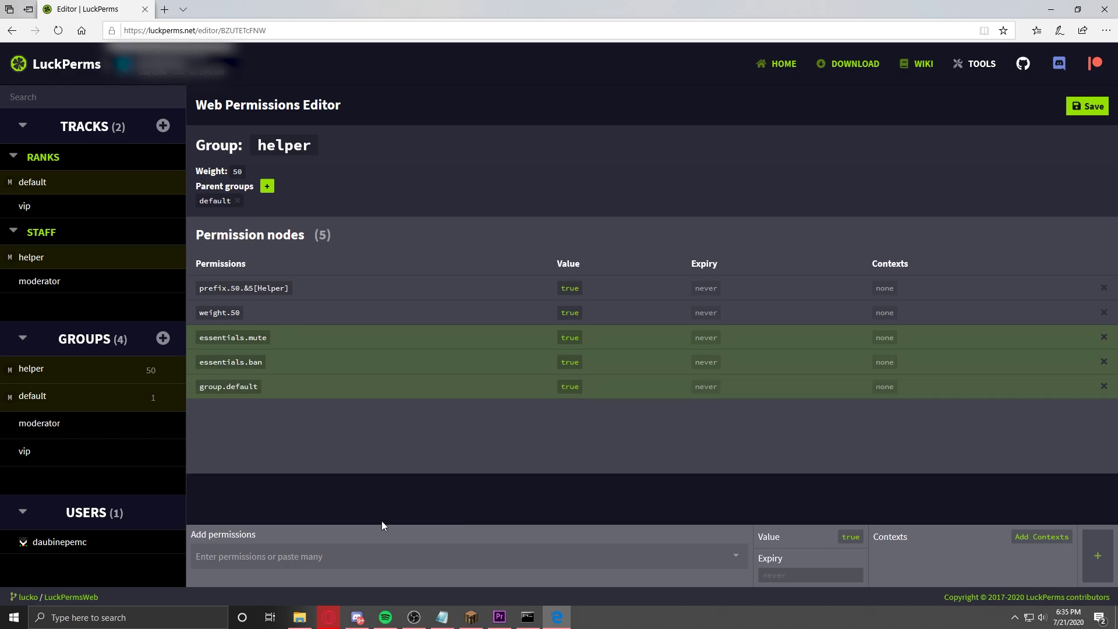
click(53, 399)
click(69, 378)
Step: Add the essentials.op permission to the moderator group
click(79, 423)
click(300, 550)
text(essentials.op)
key(Return)
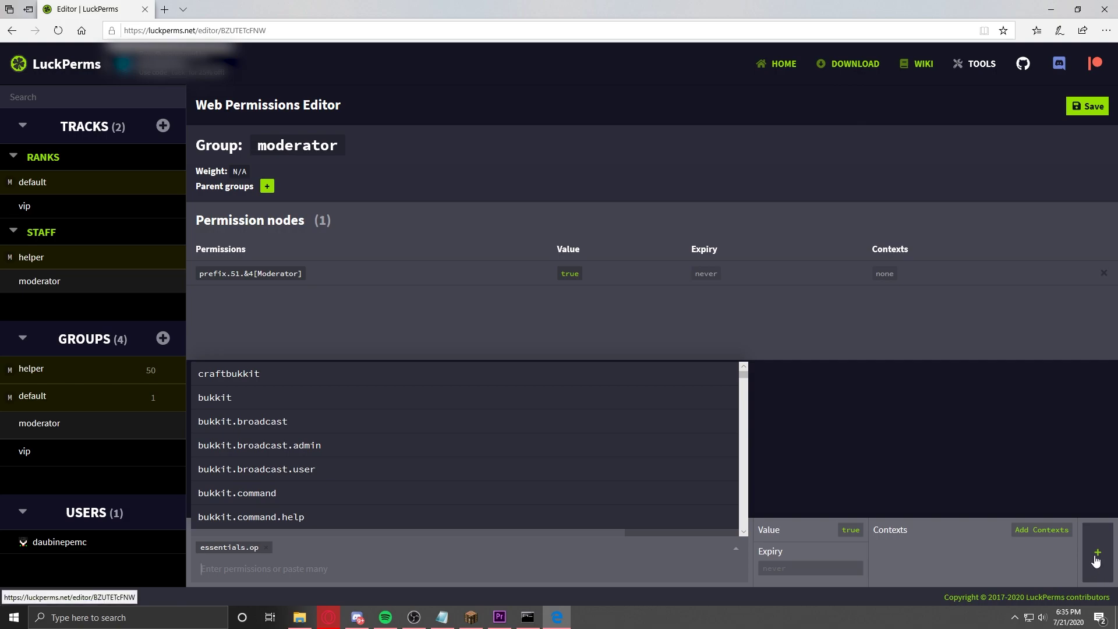
click(1095, 560)
Step: Add default and vip as moderator's parent groups, then delete both rows
click(268, 187)
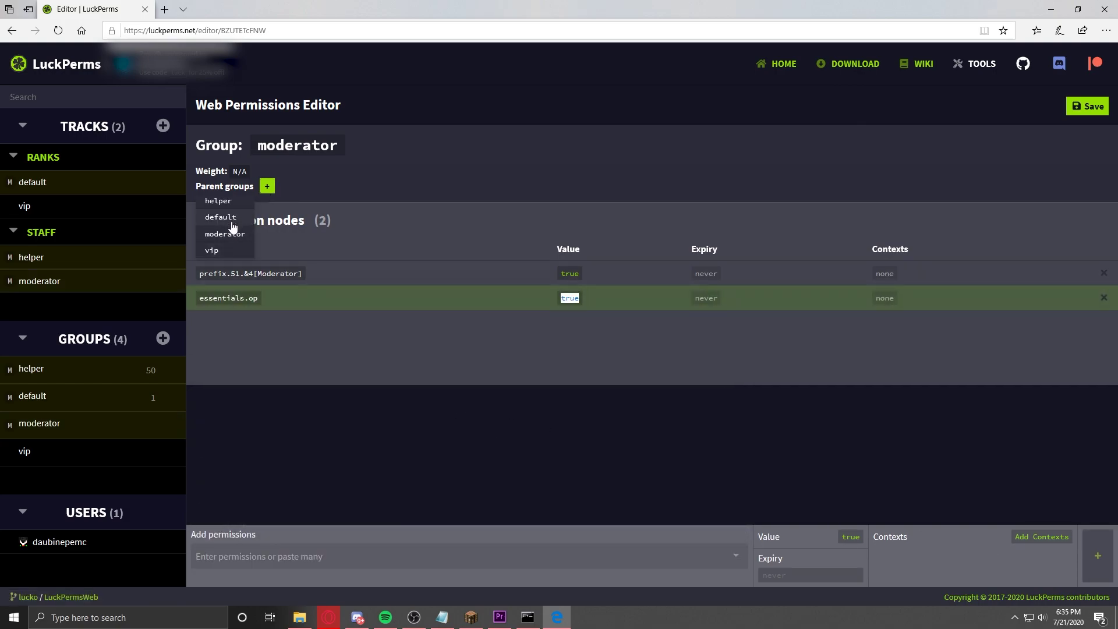
click(233, 221)
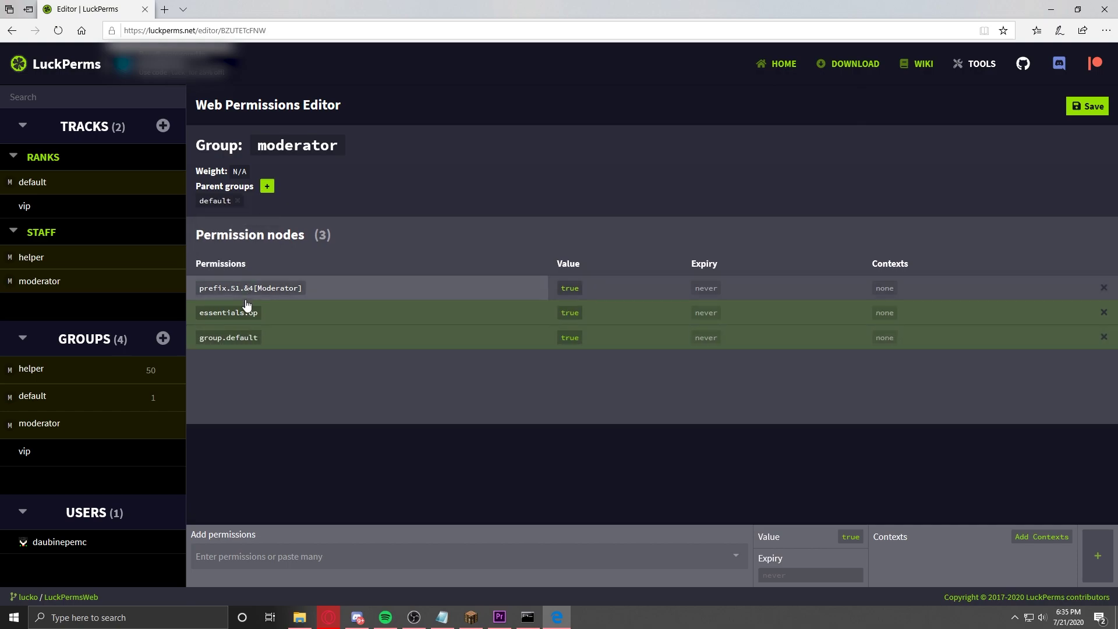
click(268, 186)
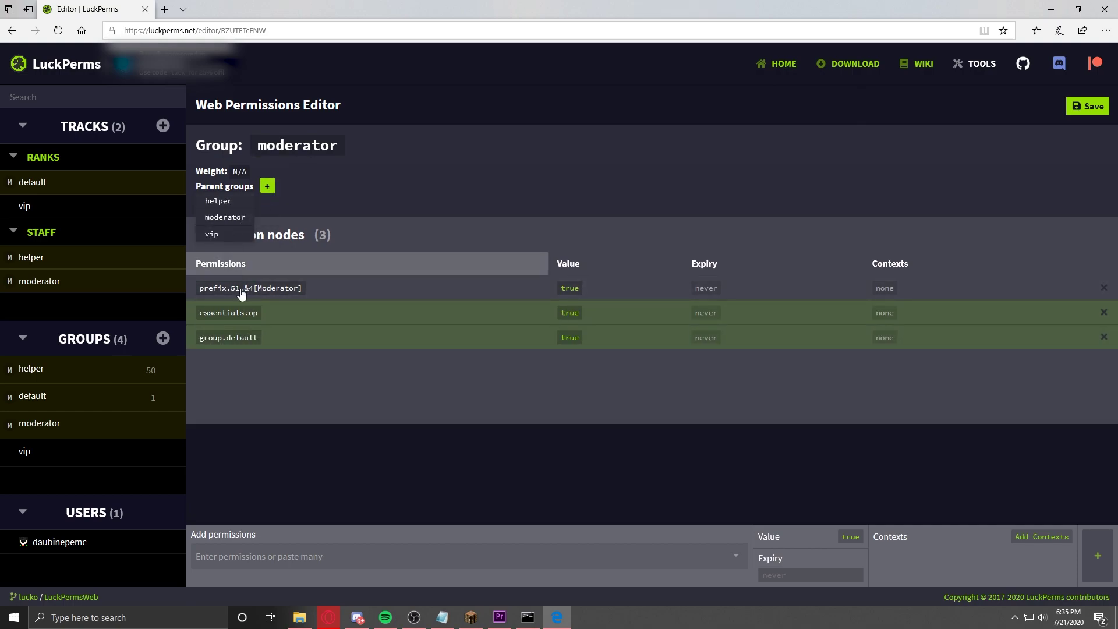
click(234, 236)
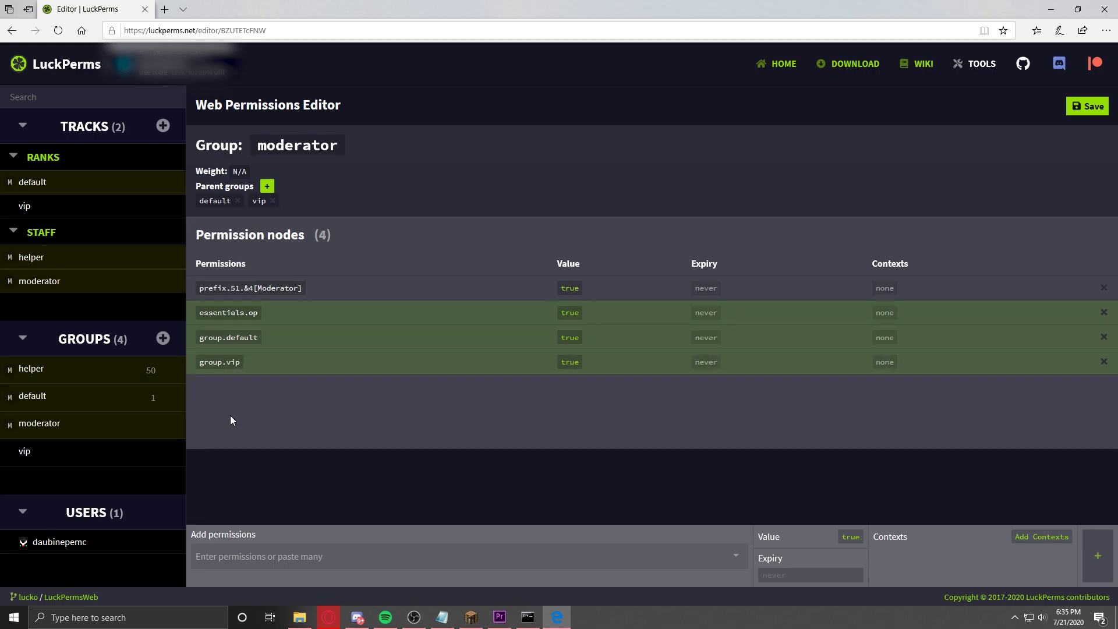
click(1104, 337)
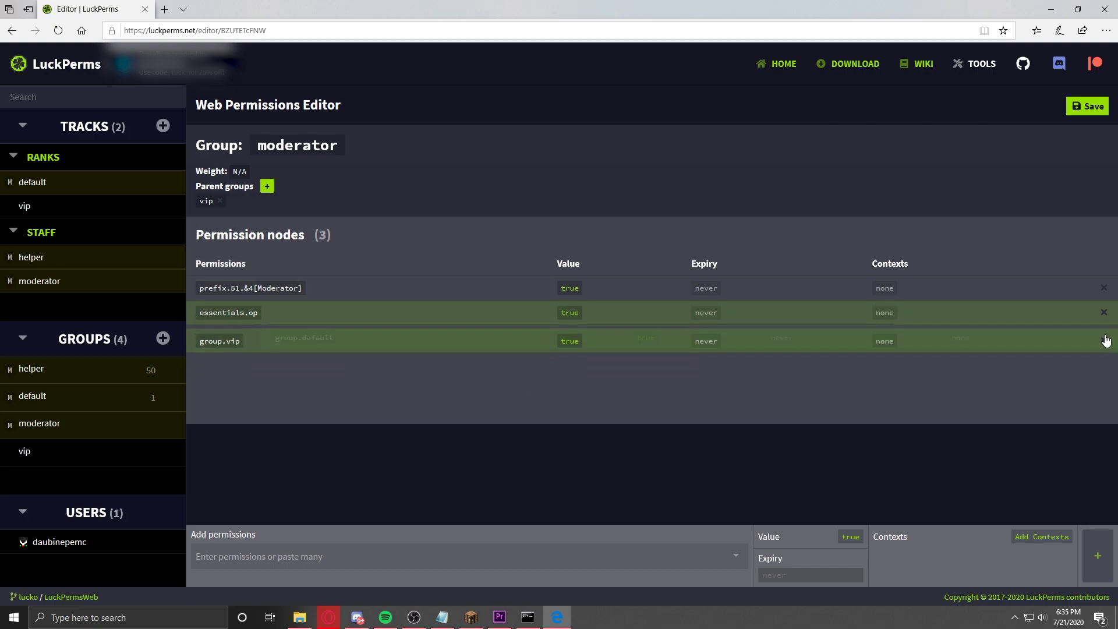
click(1104, 337)
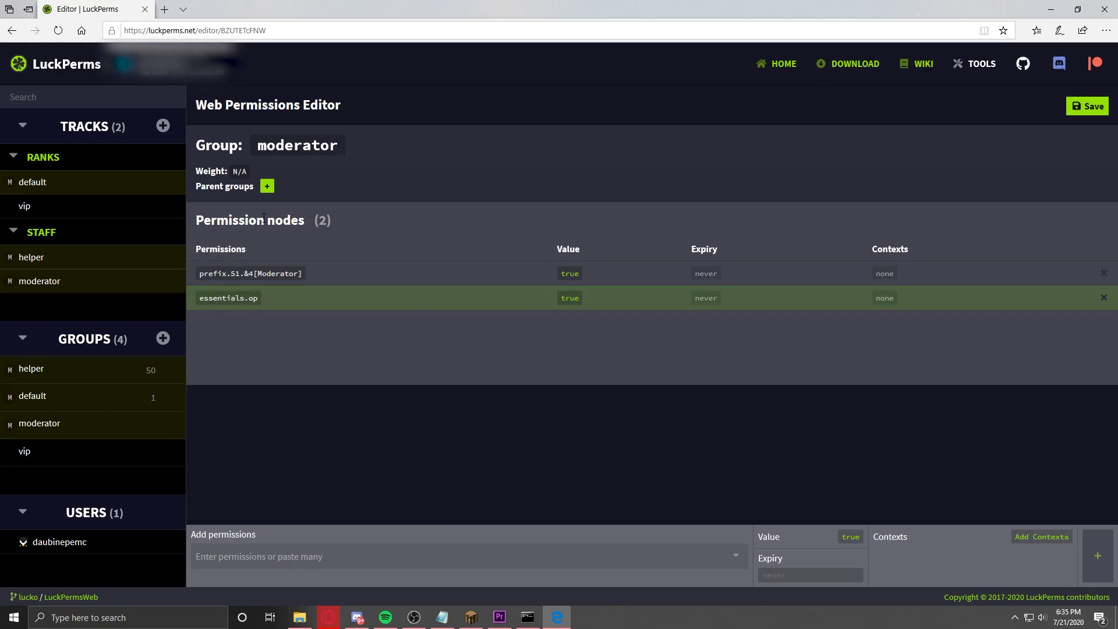
Step: Make moderator inherit from helper, then review the helper and default groups
click(269, 189)
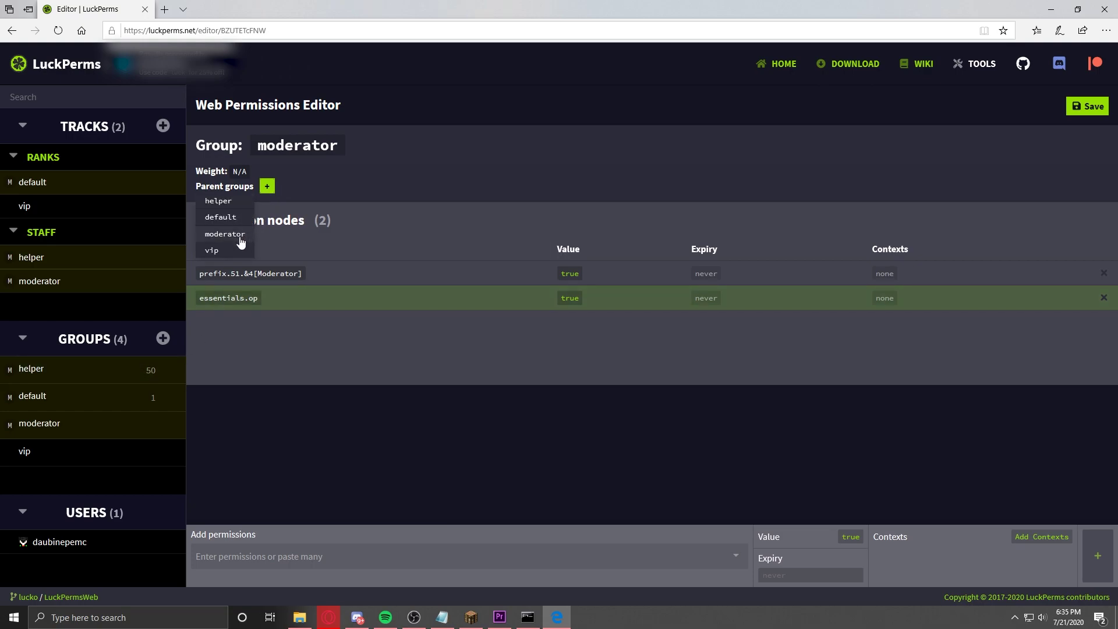
click(236, 204)
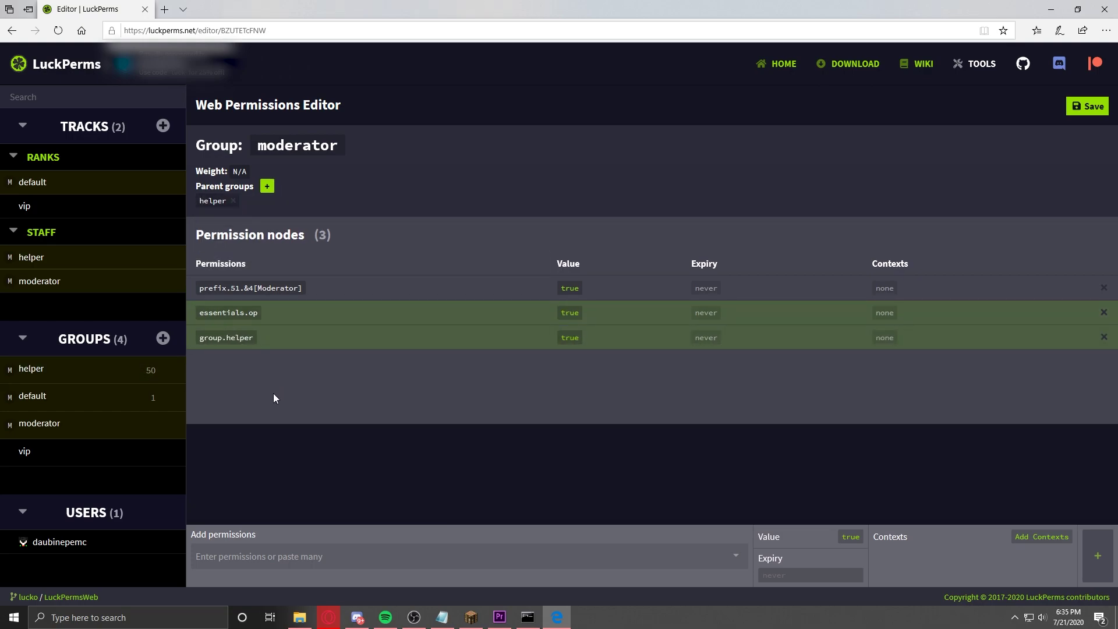
drag(262, 344, 207, 343)
click(252, 375)
click(71, 374)
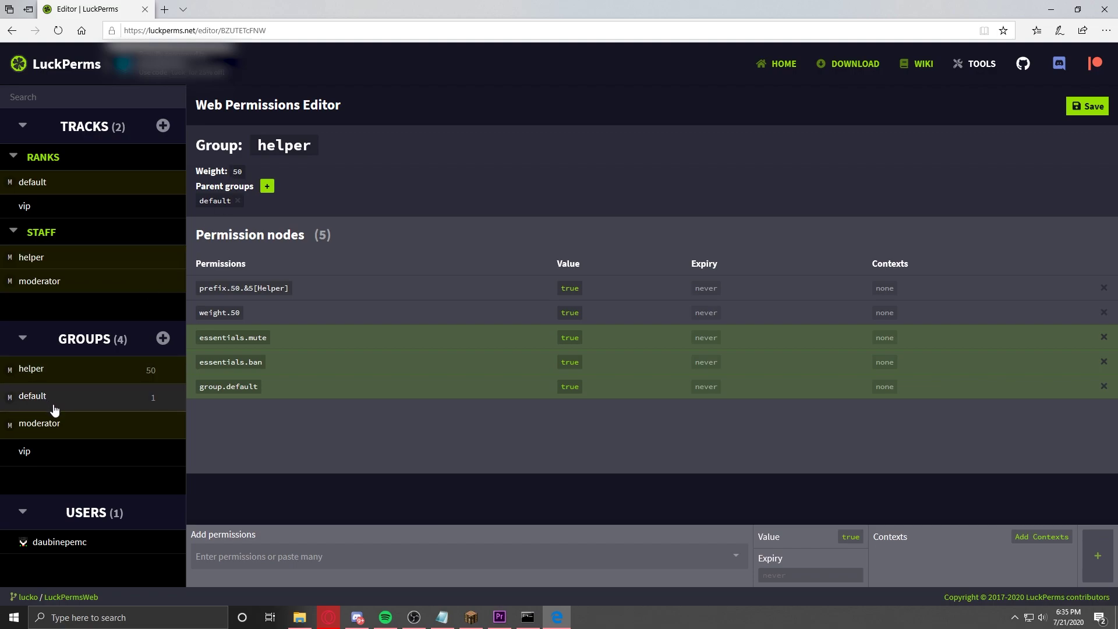
click(55, 409)
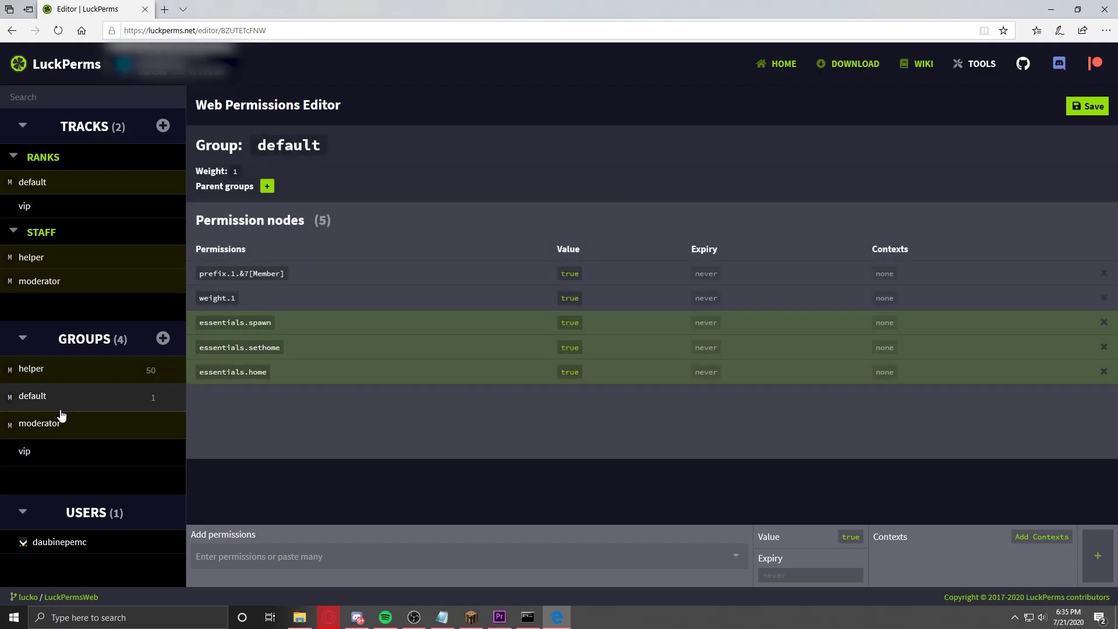
click(69, 426)
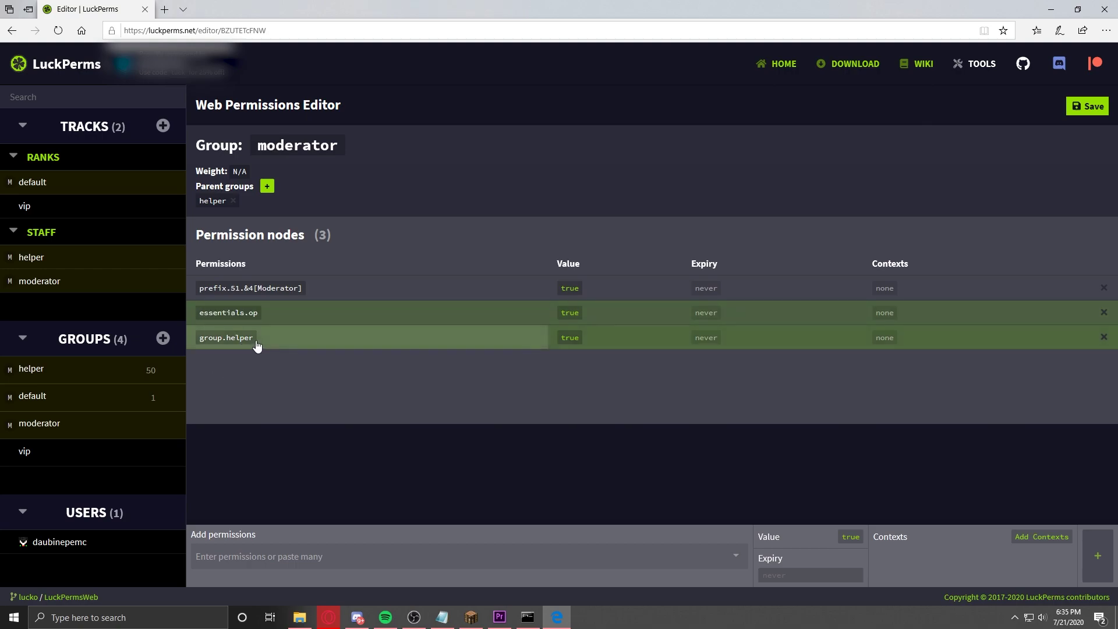
Step: Recheck helper and default, then adjust the moderator group's node list
click(213, 338)
drag(275, 146, 353, 153)
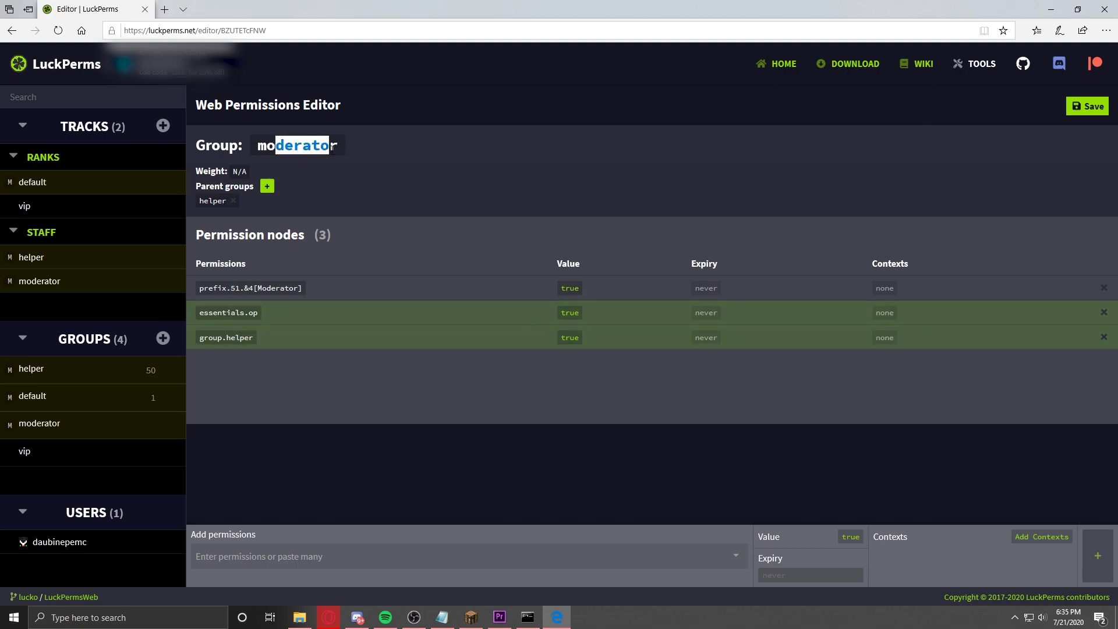
click(248, 188)
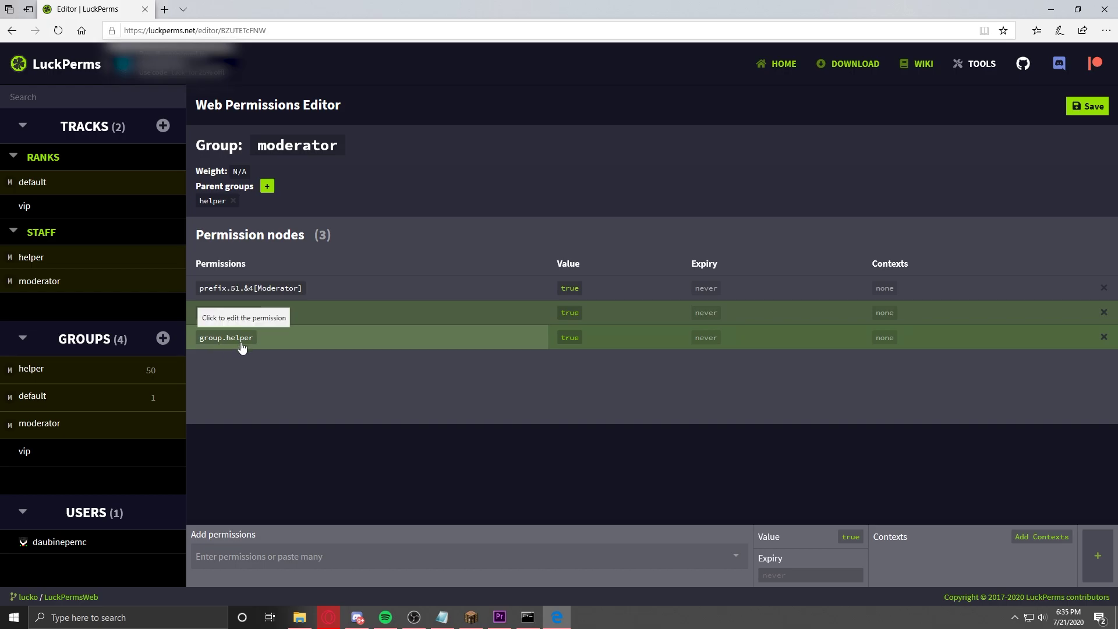
click(82, 378)
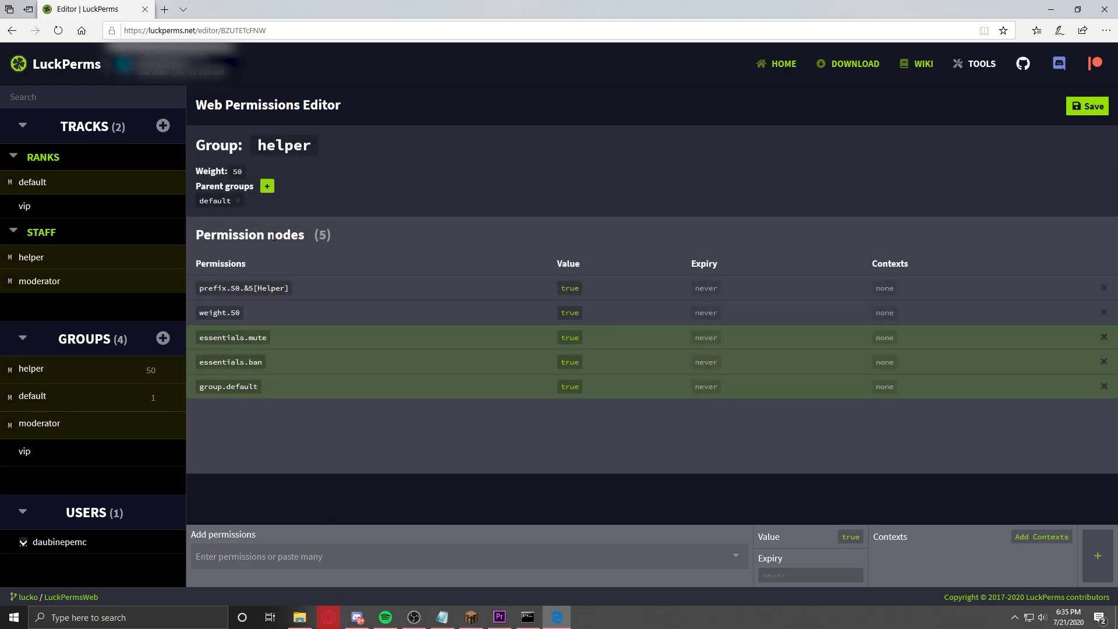
click(107, 394)
click(120, 414)
right_click(298, 414)
click(273, 428)
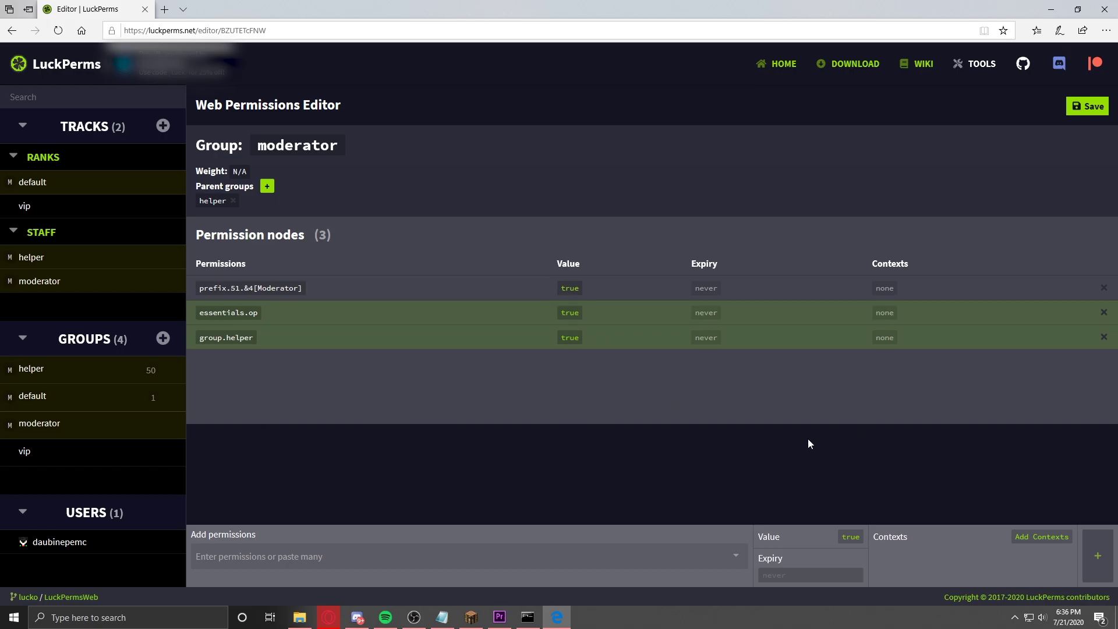
Step: Save the web editor changes, highlight the /lp applyedits command, and Alt+Tab to Minecraft
click(1091, 109)
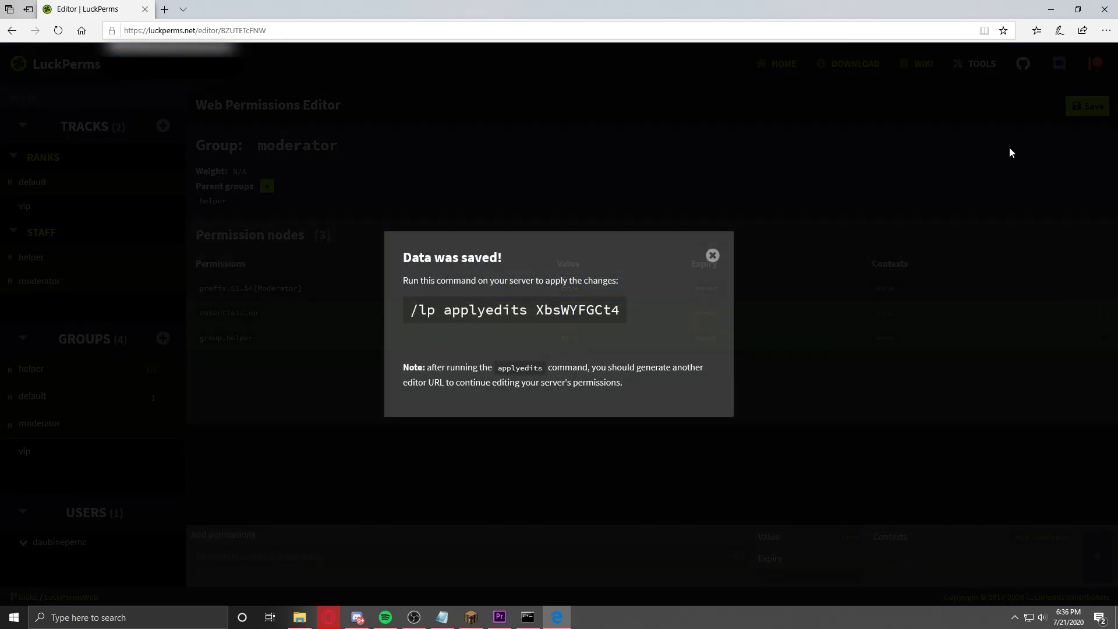
drag(411, 281, 412, 315)
key(alt+Tab)
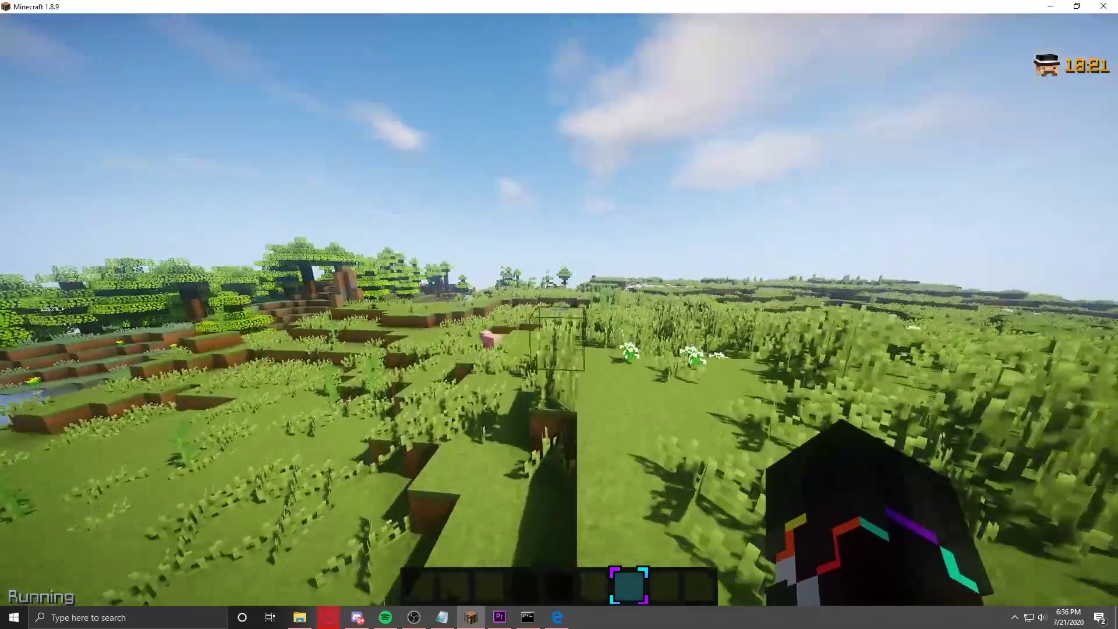
Step: Paste and send /lp applyedits in chat, review the output, and decline the link prompt
key(t)
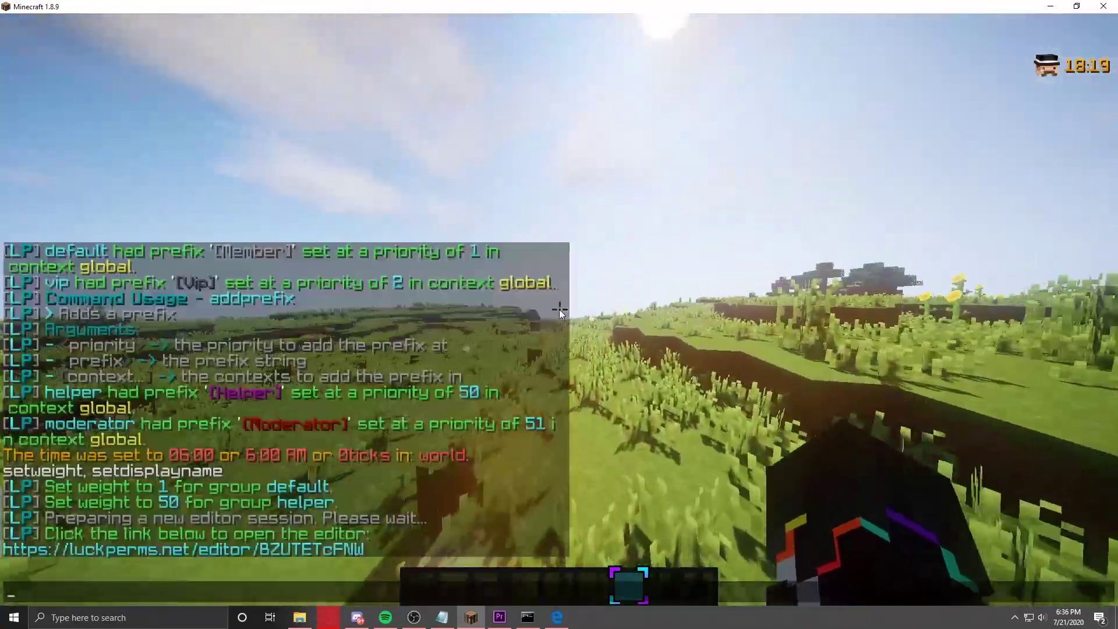
text(/lp applyedits XbsWYFGCt4)
key(Return)
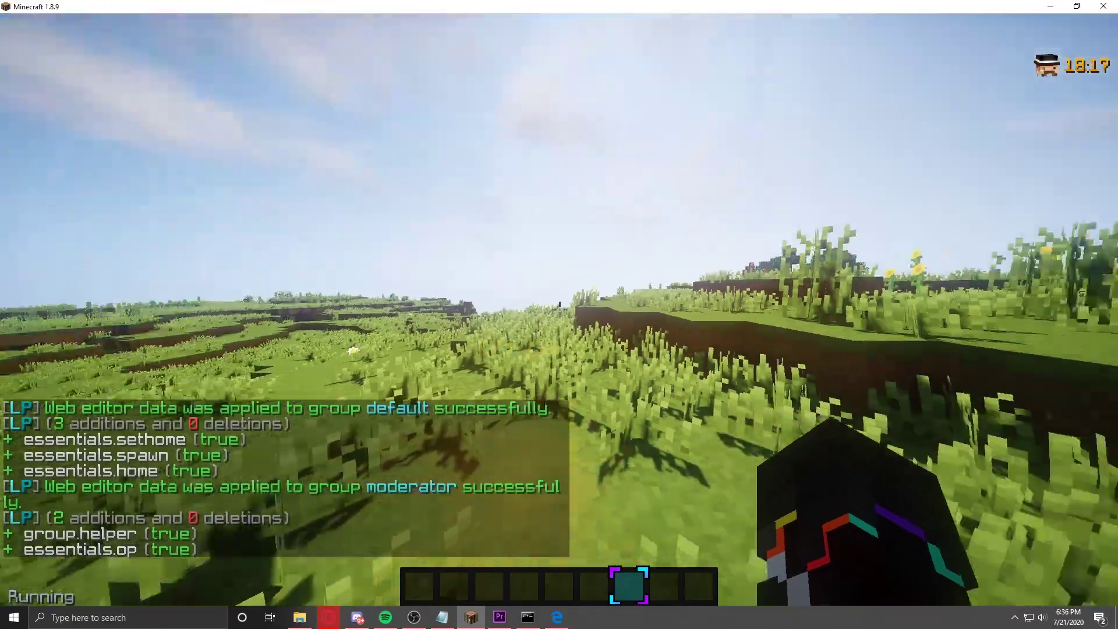
key(t)
scroll(317, 478, up, 2)
scroll(319, 478, down, 2)
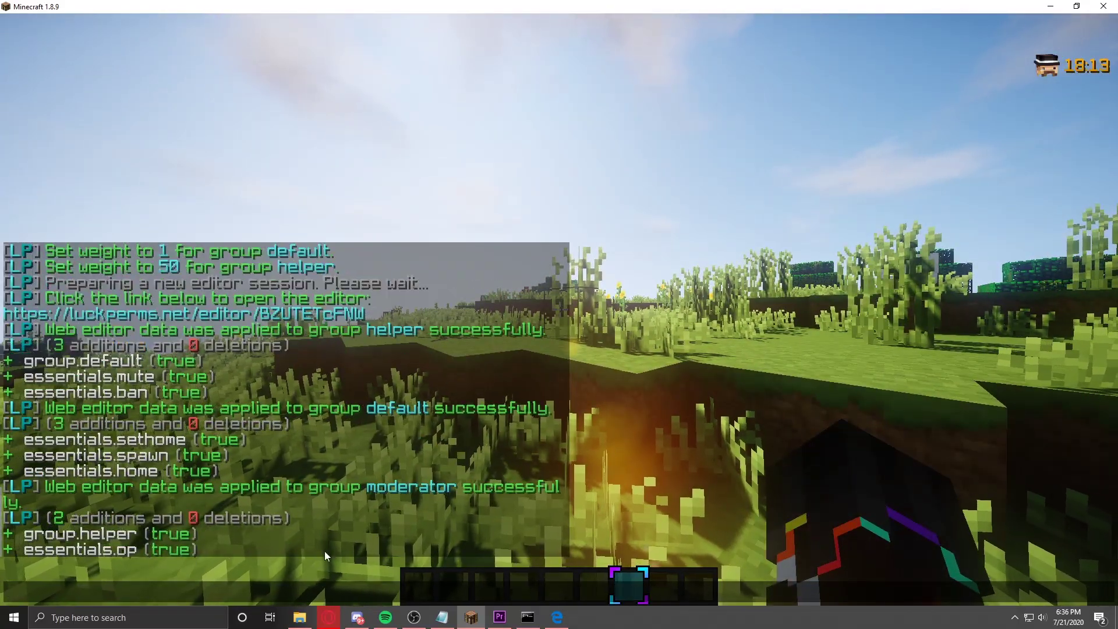
click(175, 315)
click(774, 294)
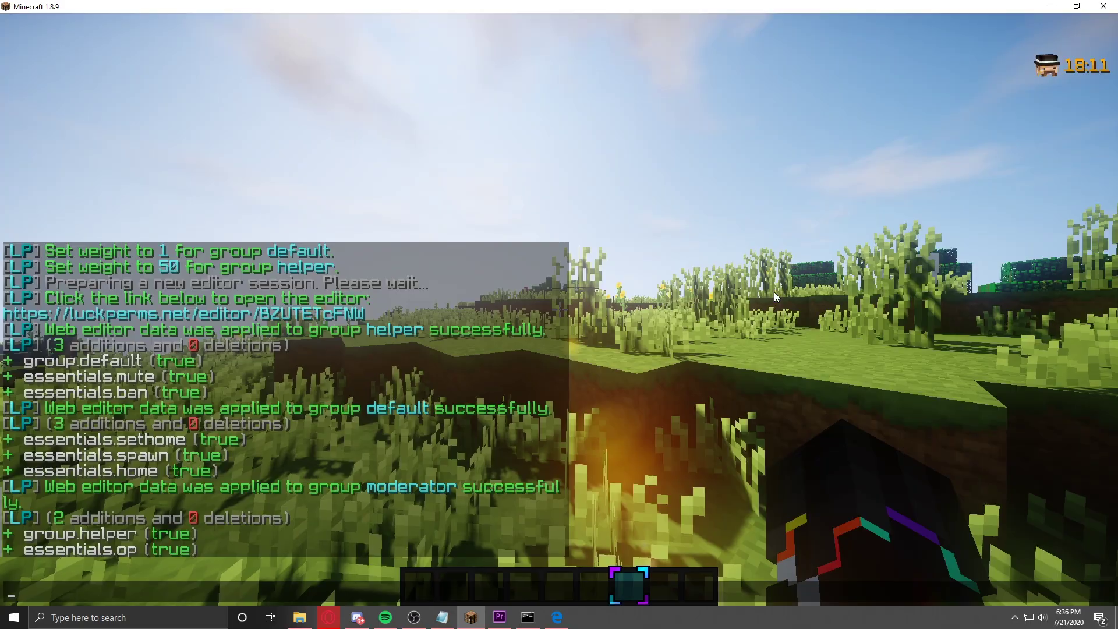
key(Escape)
Step: Walk forward, then run /lp user <player> parent set moderator in chat
key(w)
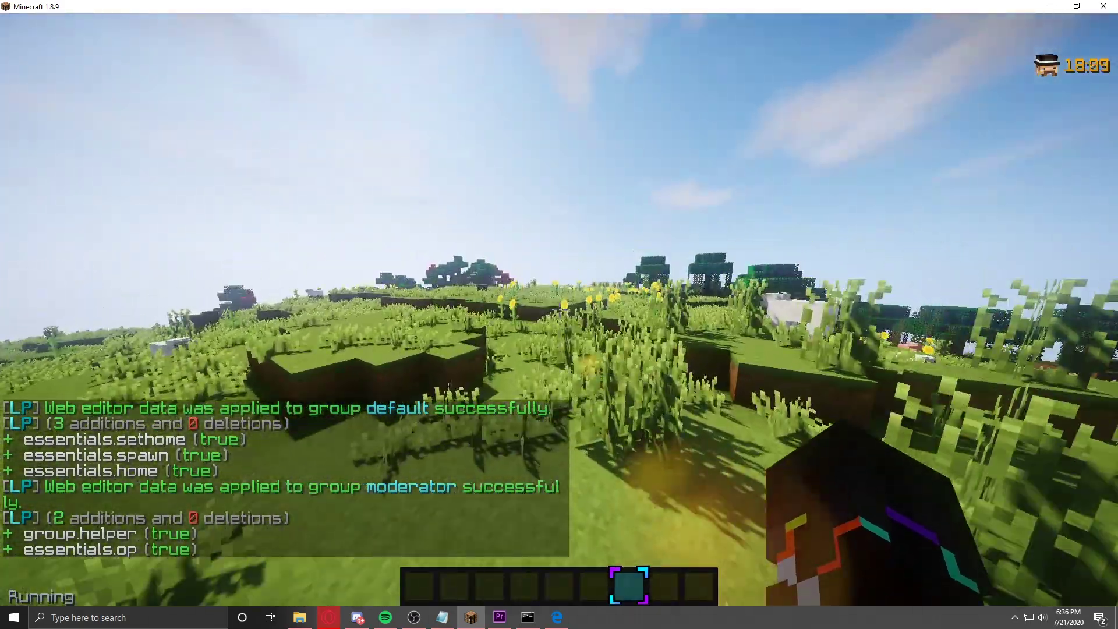
key(w)
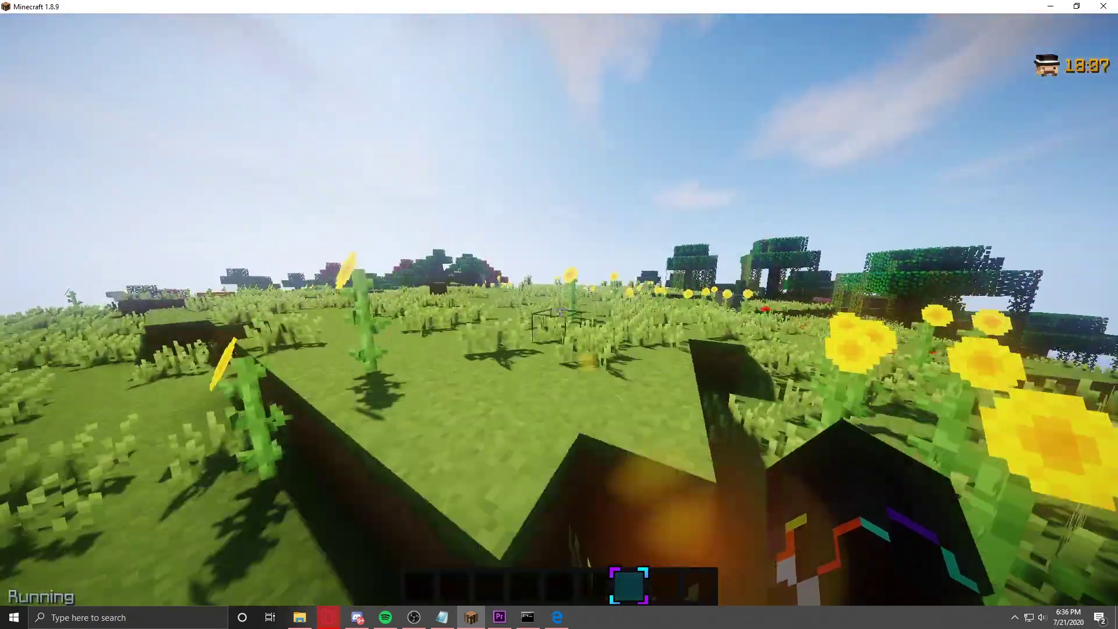
key(w)
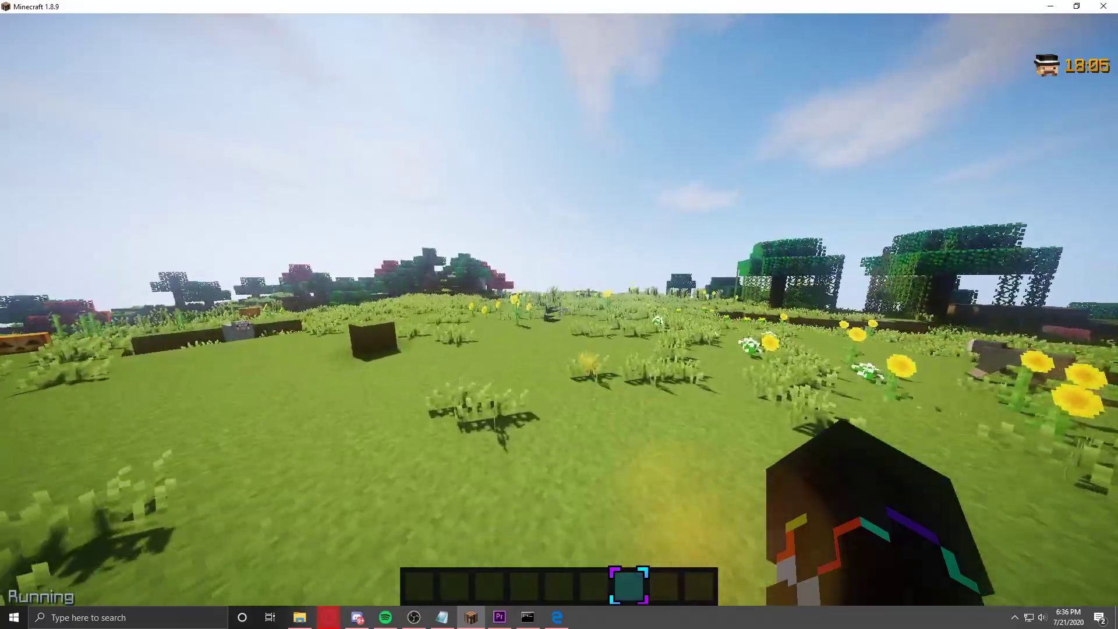
key(w)
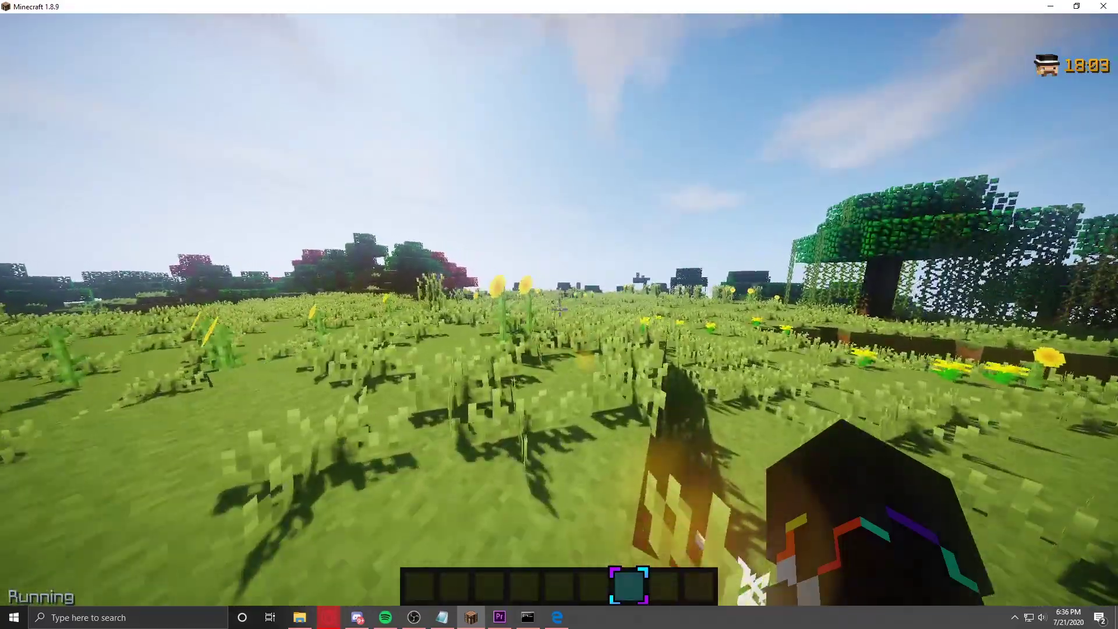
text(/lp )
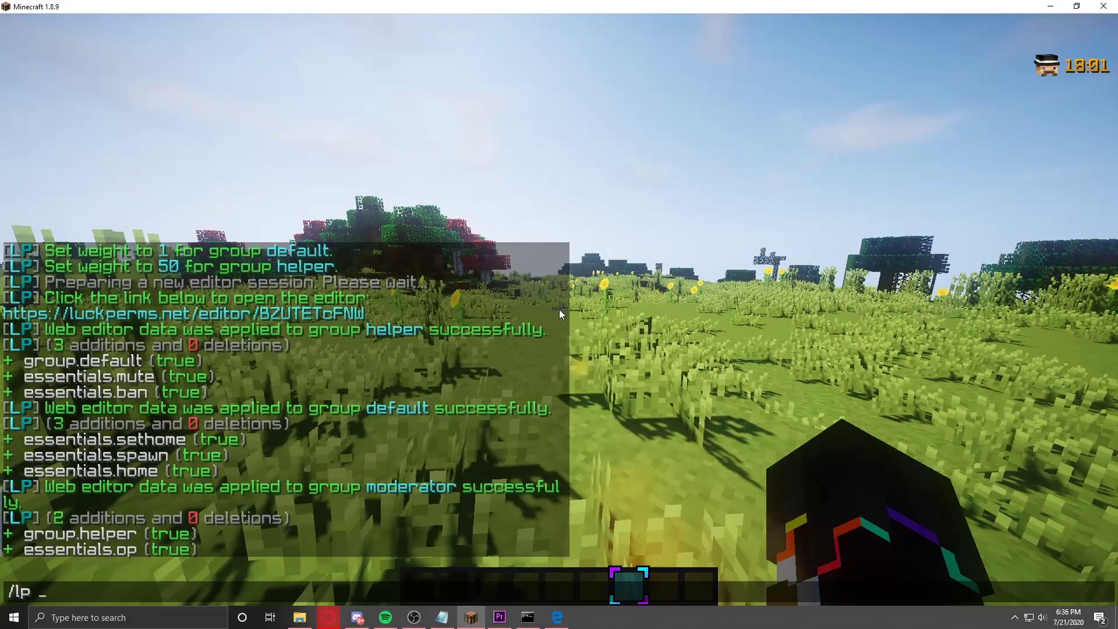
text(user DauBinePeMc )
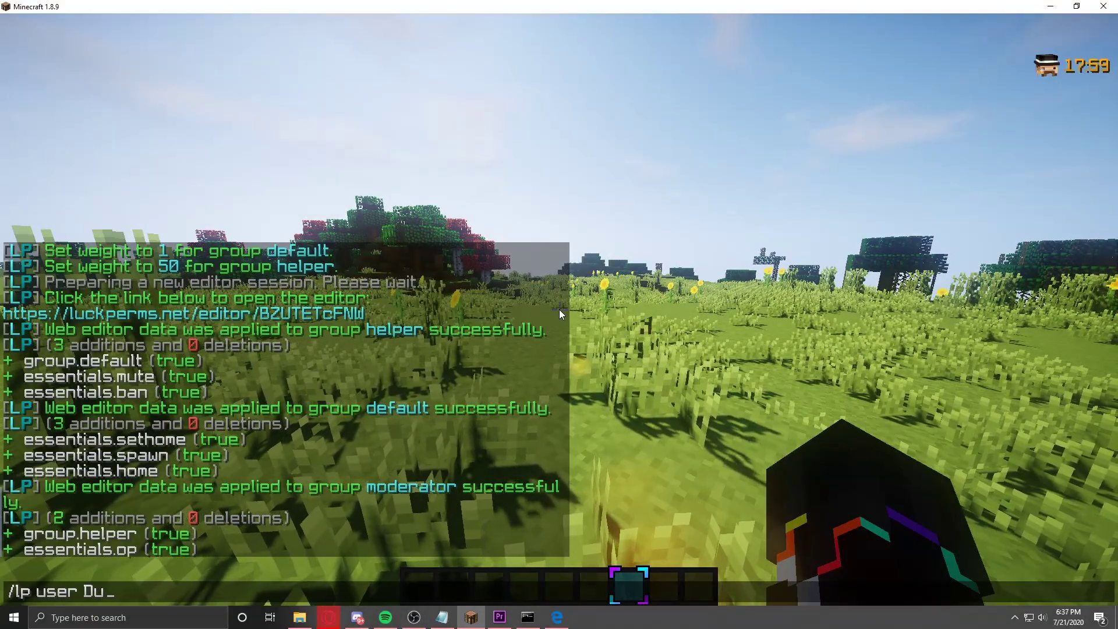
text(pa)
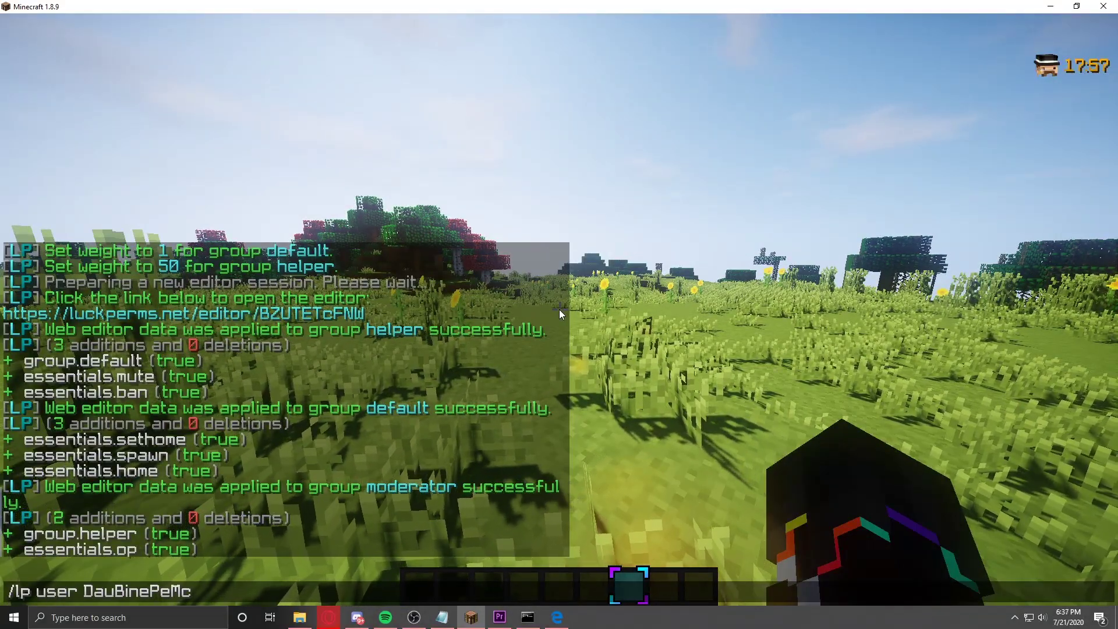
text(rent)
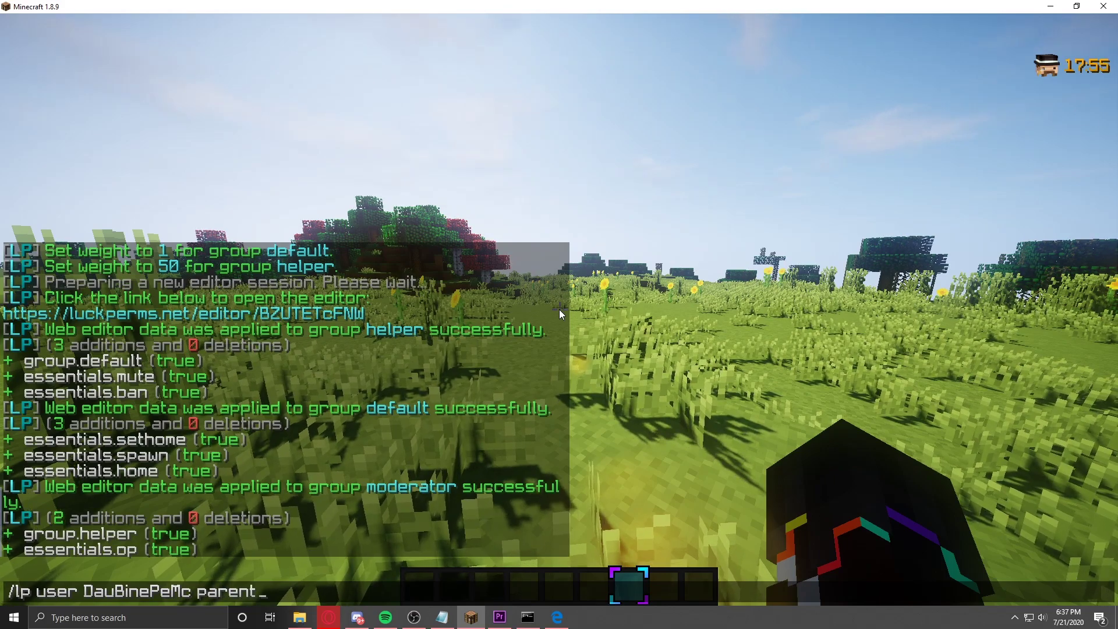
text( set )
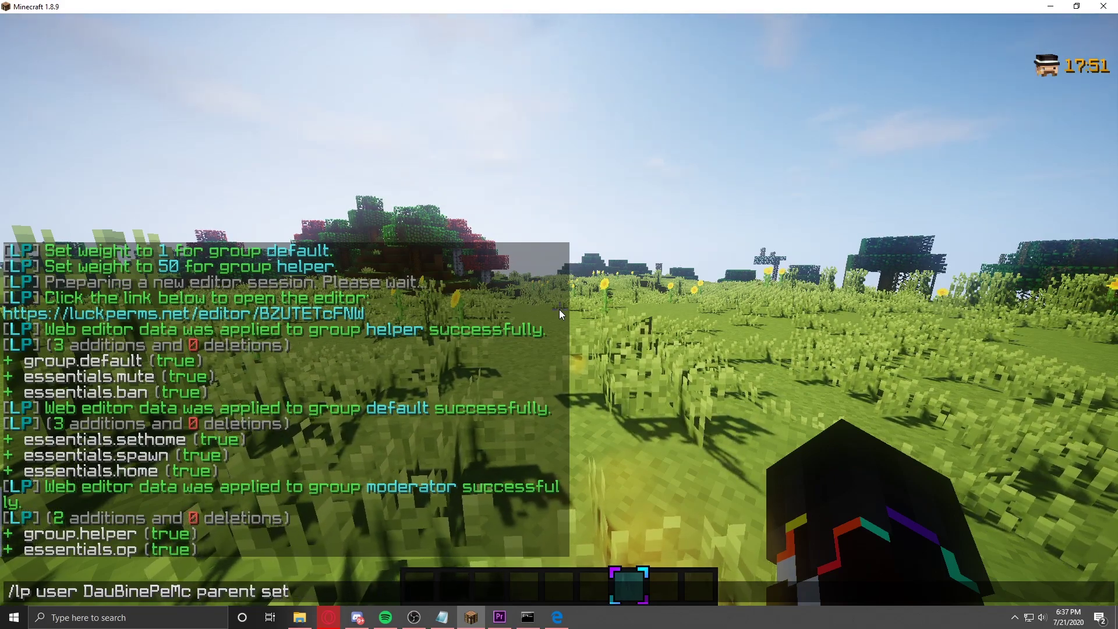
text(moderator)
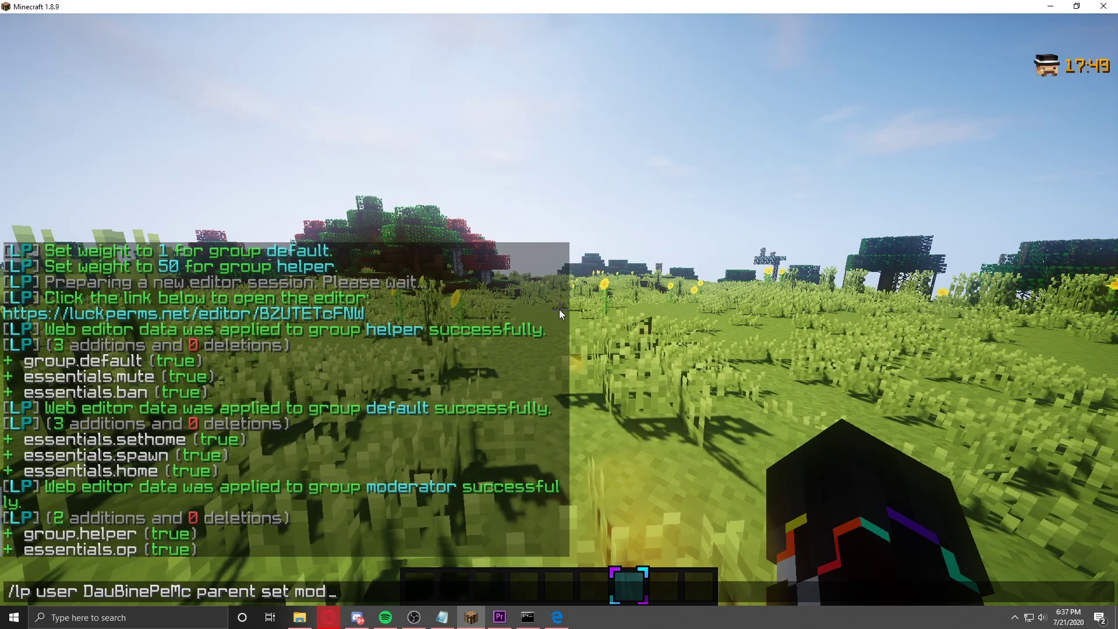
key(Return)
Step: Walk across the meadow toward the stone arch and open the chat
key(w)
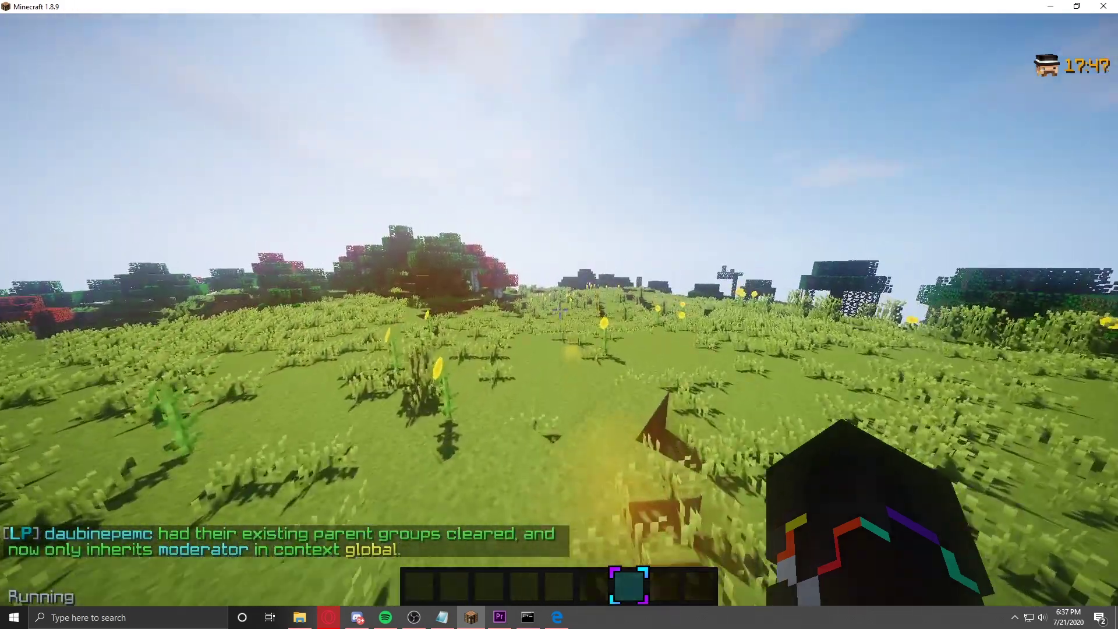
key(w)
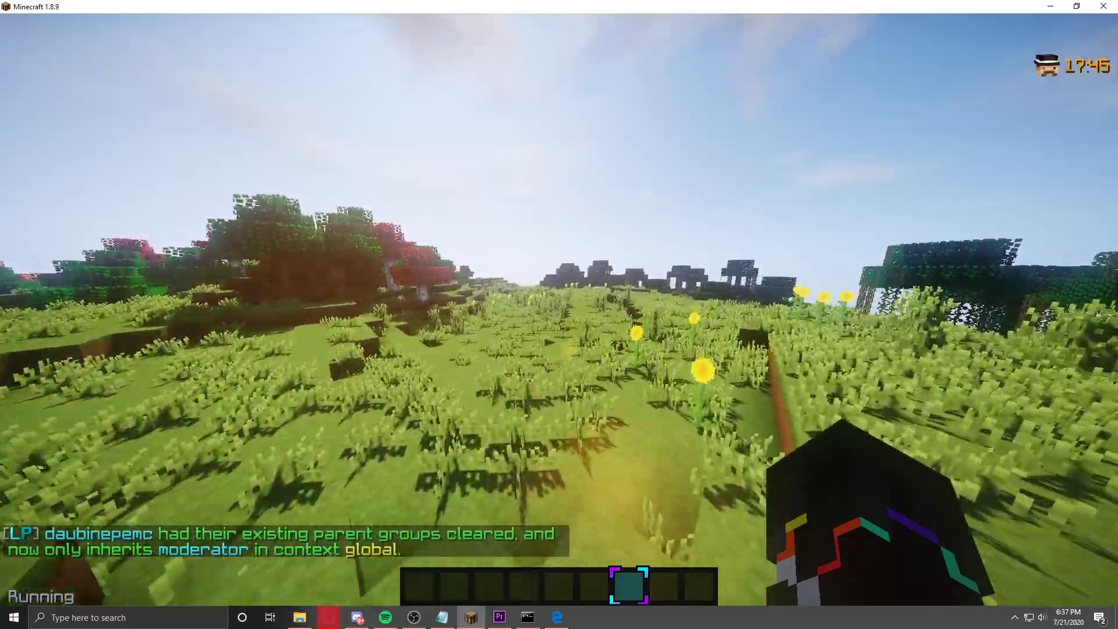
key(w)
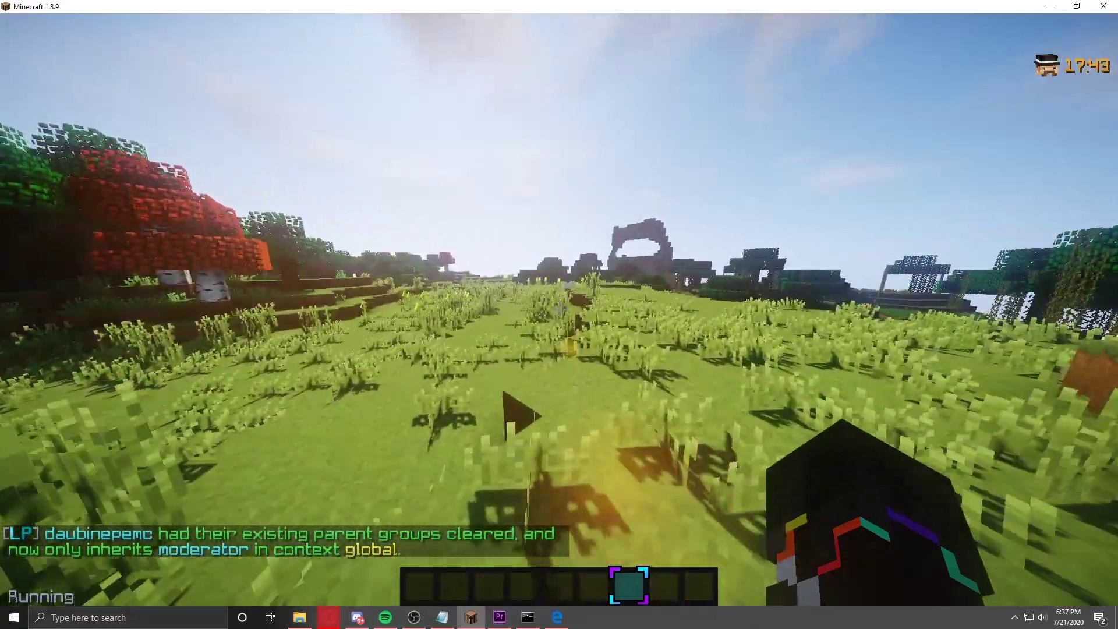
key(w)
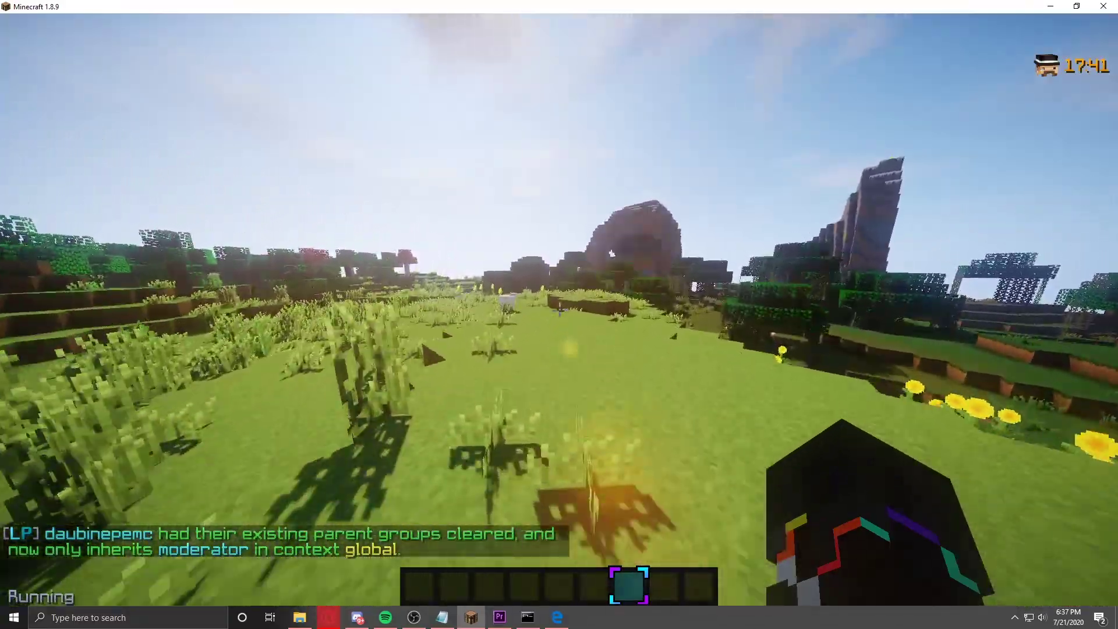
key(slash)
Step: Run /lp group moderator info, then edit the recalled command to show helper's info
text(lp )
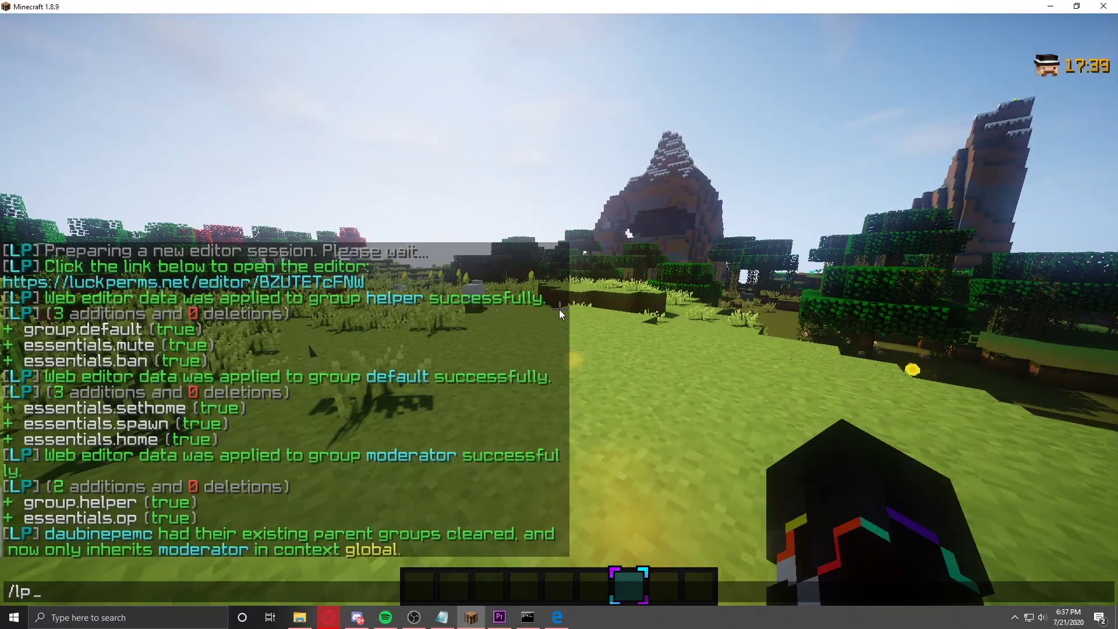
text(group )
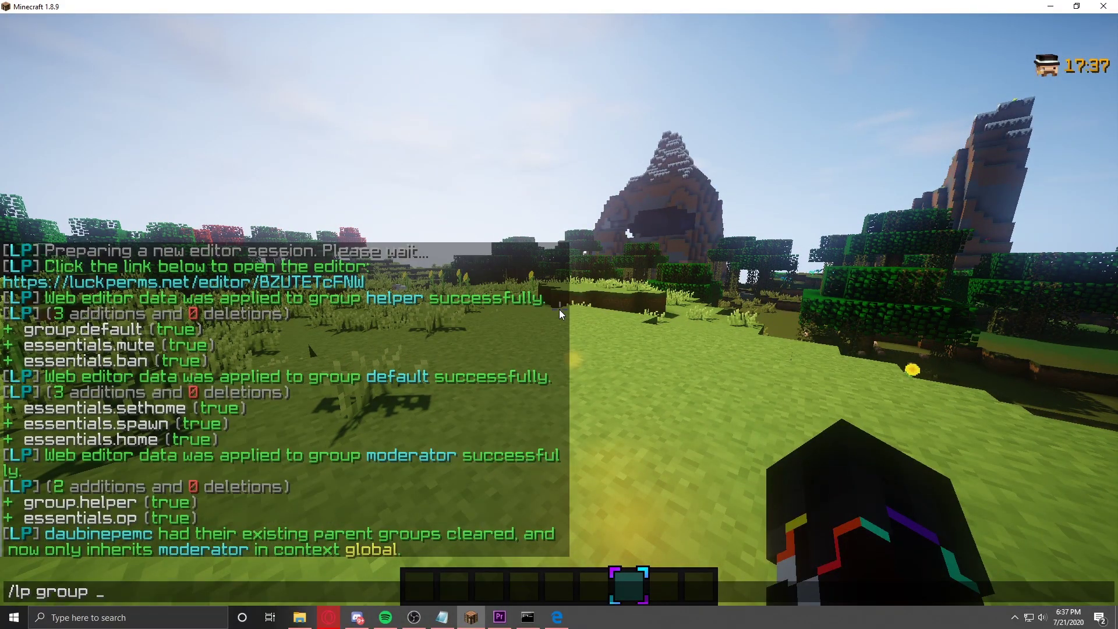
text(moderator )
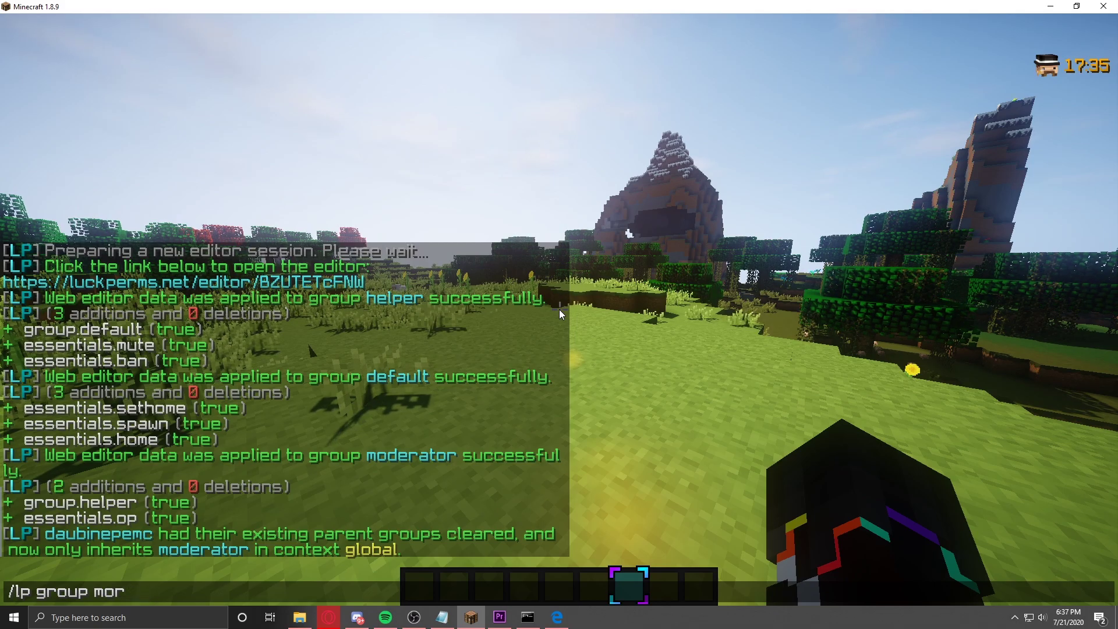
text(info)
key(Return)
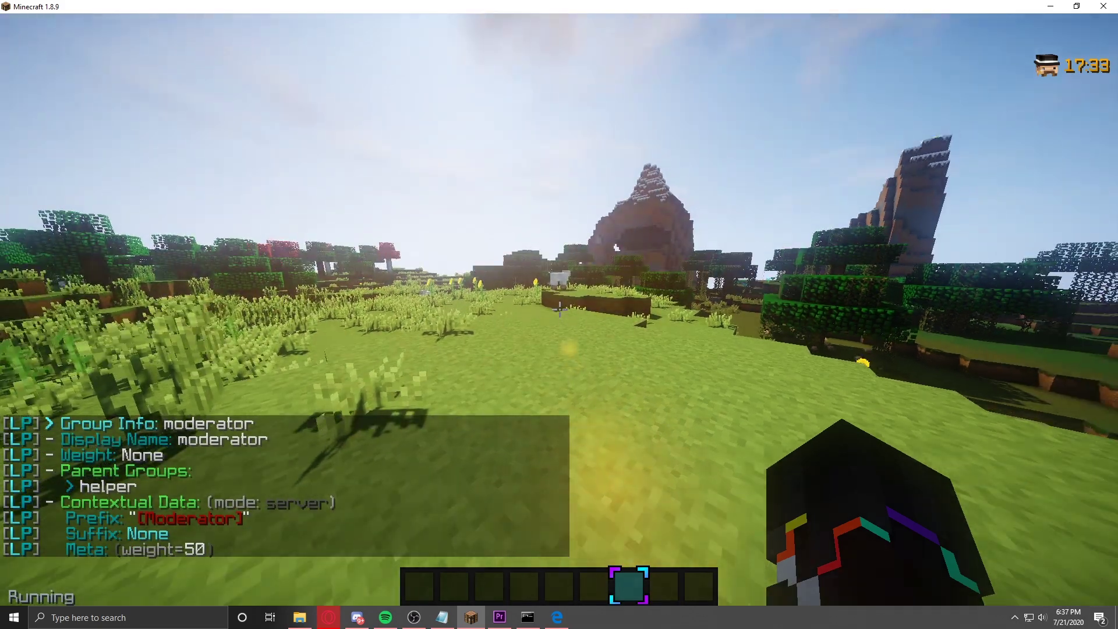
key(t)
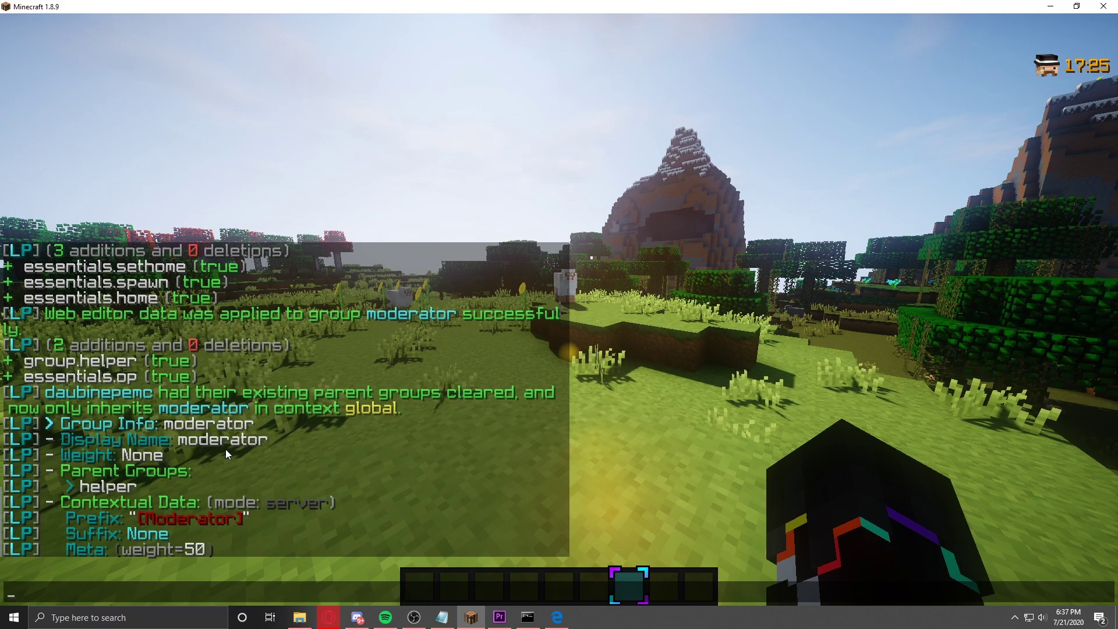
key(Up)
key(Left)
key(Left)
key(Left)
key(Left)
key(Left)
key(BackSpace)
key(BackSpace)
key(BackSpace)
key(BackSpace)
key(BackSpace)
key(BackSpace)
key(BackSpace)
key(BackSpace)
key(BackSpace)
text(helper)
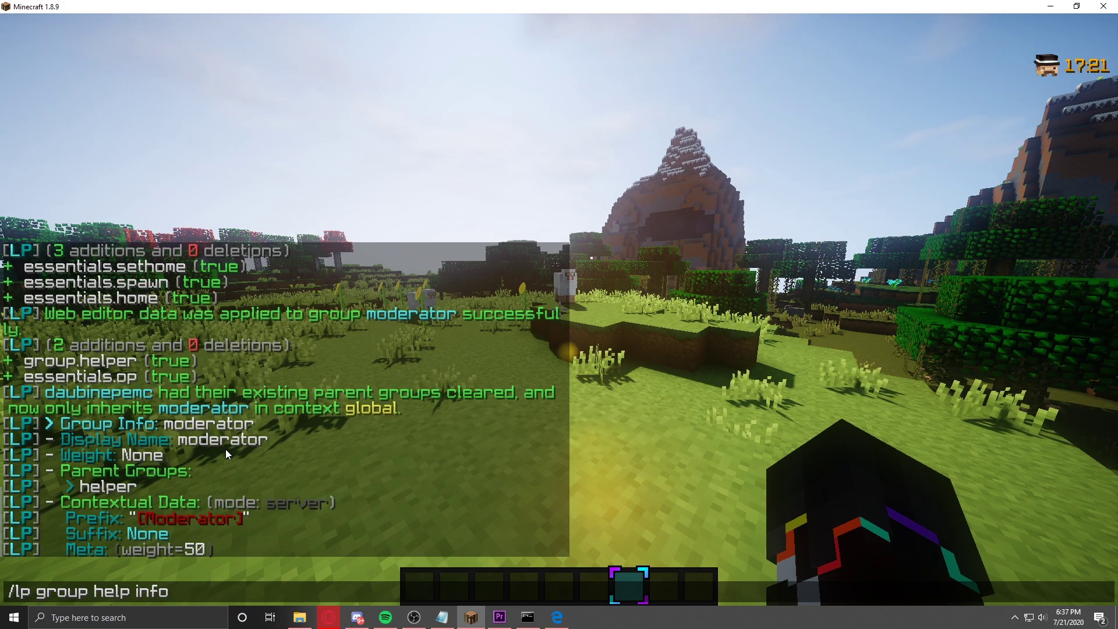
key(Return)
Step: Recall the command again and send /lp group default info
key(t)
key(Up)
key(Left)
key(Left)
key(Left)
key(Left)
key(Left)
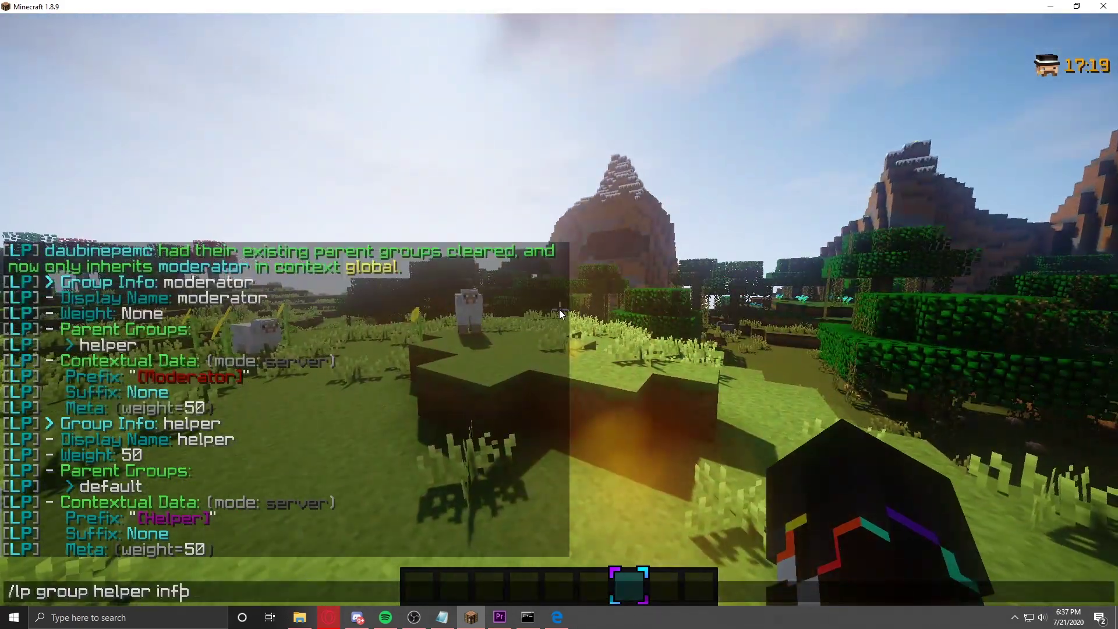
key(BackSpace)
key(BackSpace)
key(BackSpace)
key(BackSpace)
key(BackSpace)
key(BackSpace)
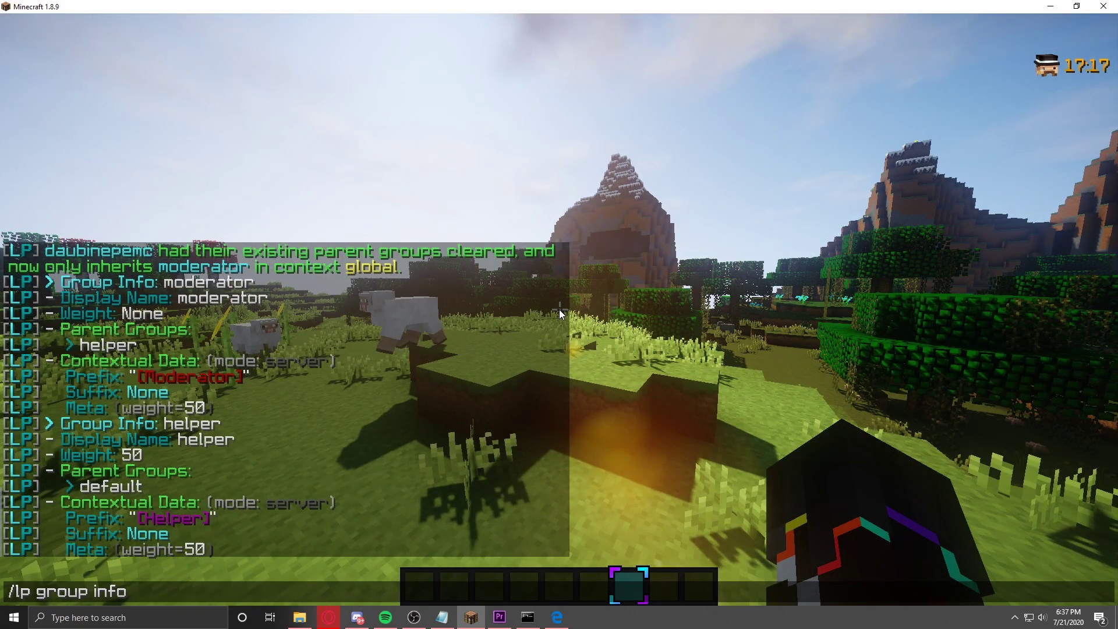
text(default)
key(Return)
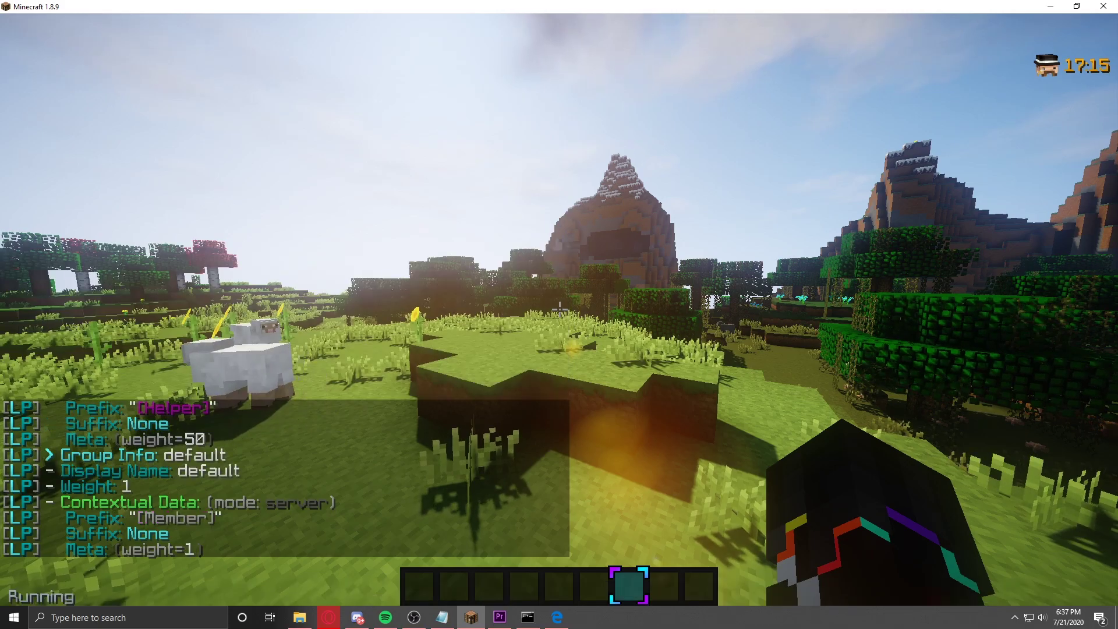